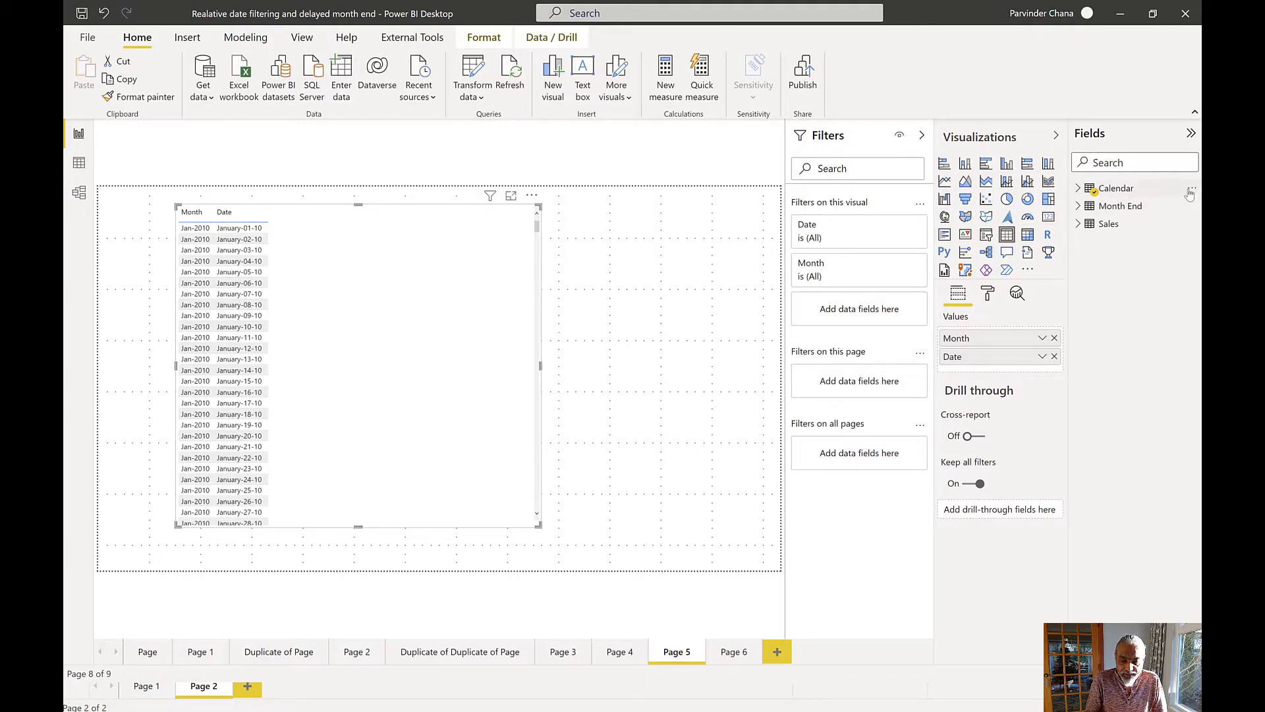
Create a new Calendar column 'Business Day' starting with VAR __targetBusinessDay = 5.
{"action": "left_click", "coordinate": [1191, 191]}
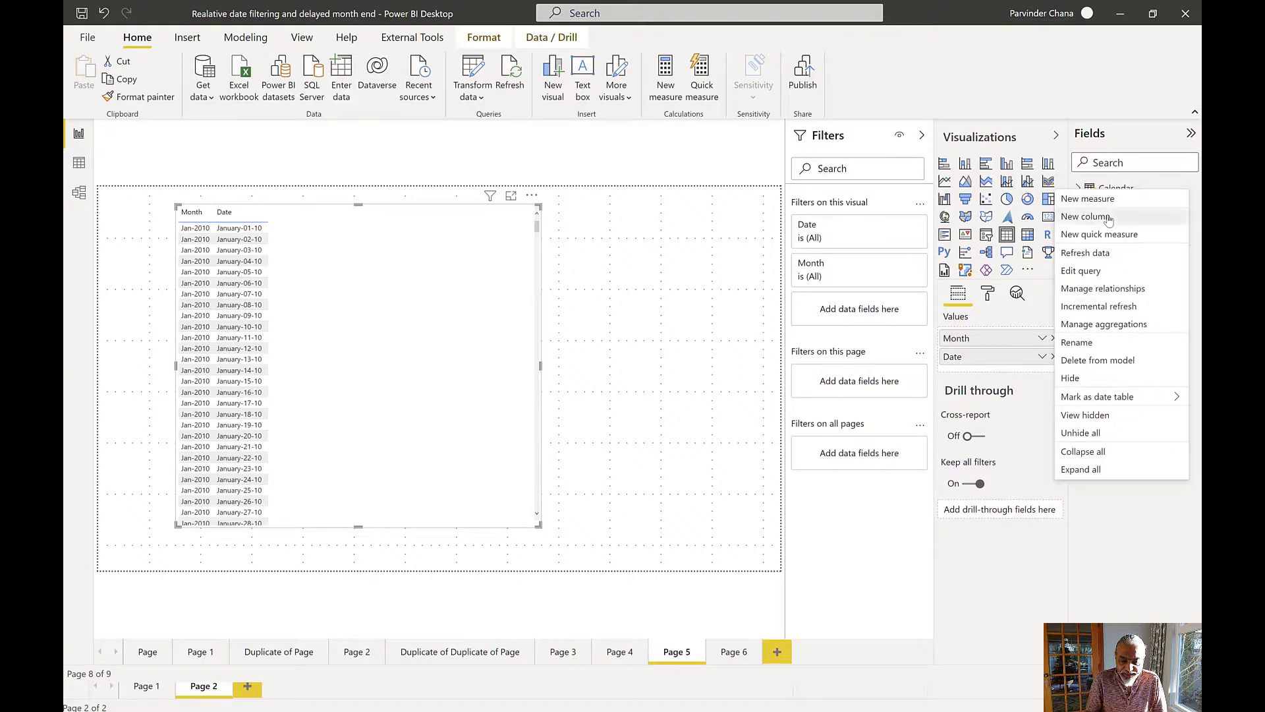
{"action": "left_click", "coordinate": [1109, 218]}
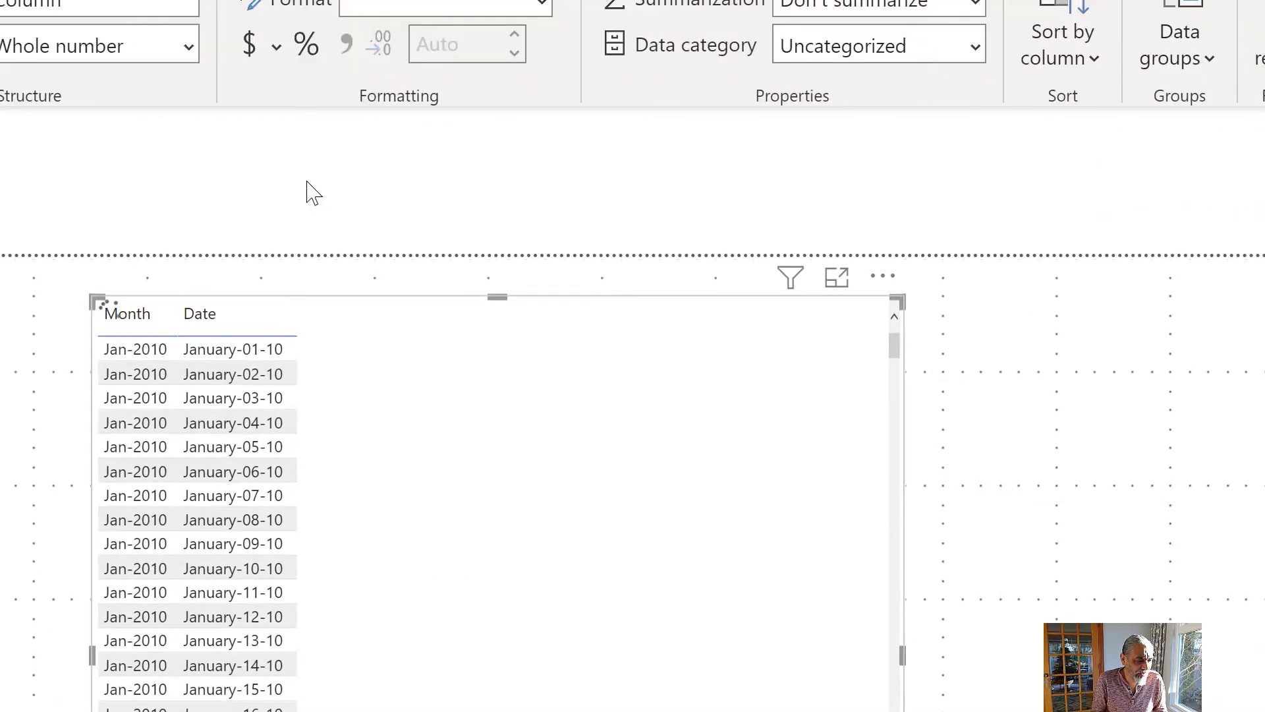
{"action": "scroll", "coordinate": [344, 156], "scroll_direction": "up", "scroll_amount": 2, "text": "ctrl"}
{"action": "type", "text": "B"}
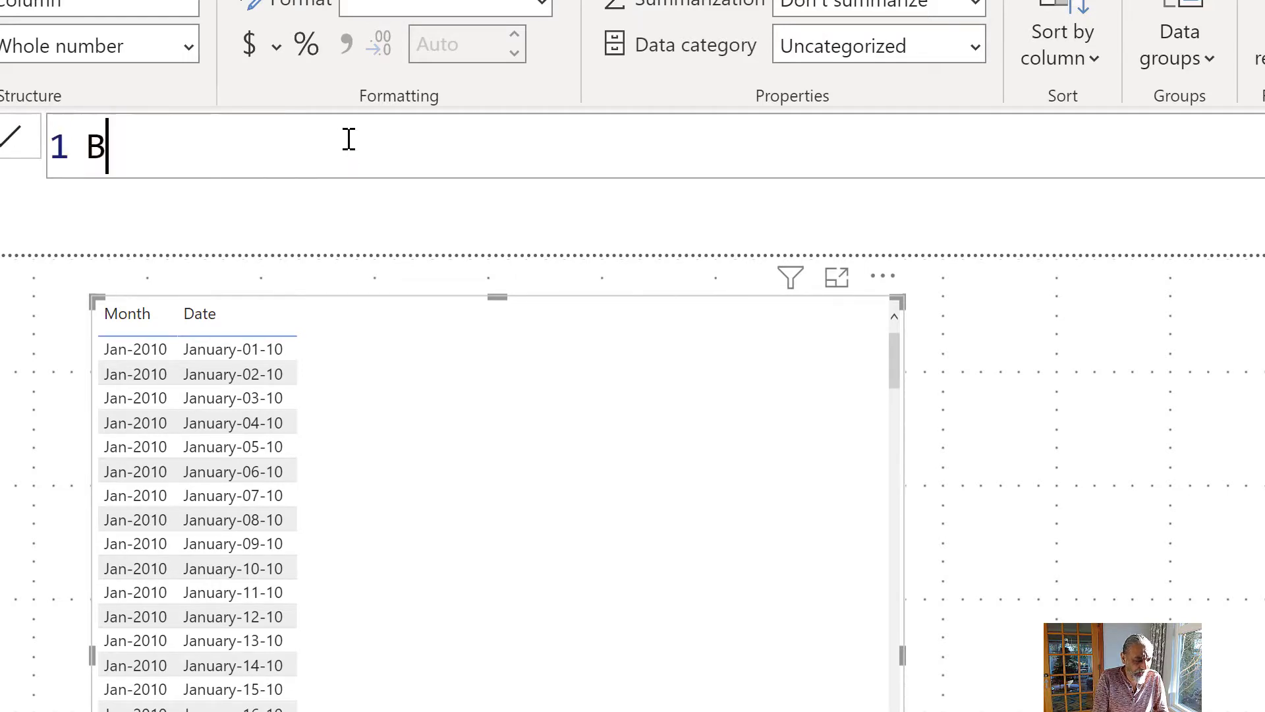
{"action": "type", "text": "usines s Day ="}
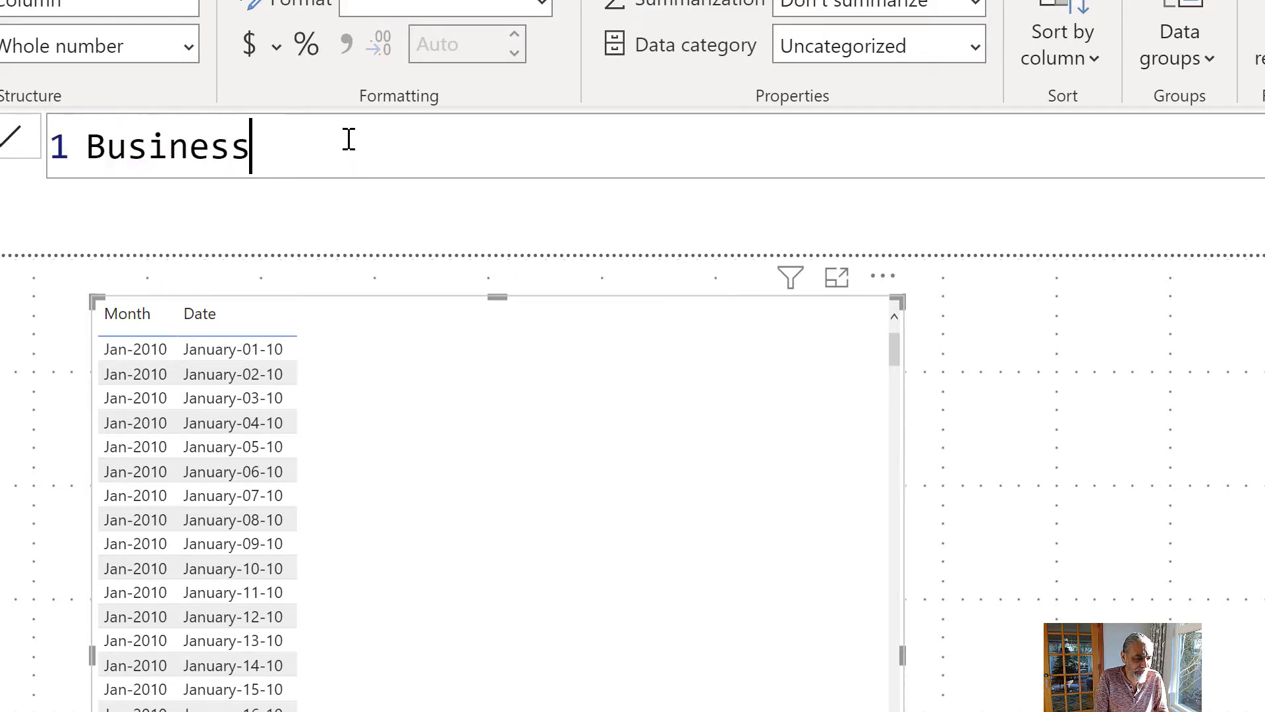
{"action": "key", "text": "shift+Return"}
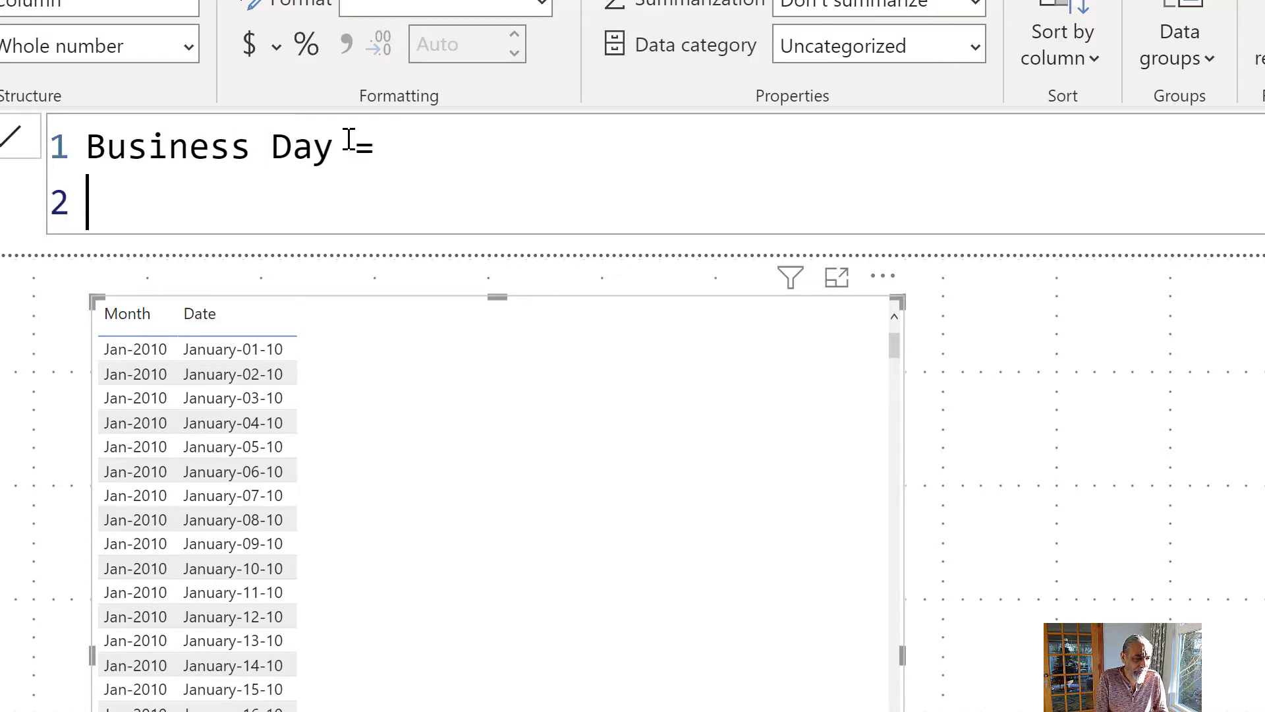
{"action": "type", "text": "VAR __"}
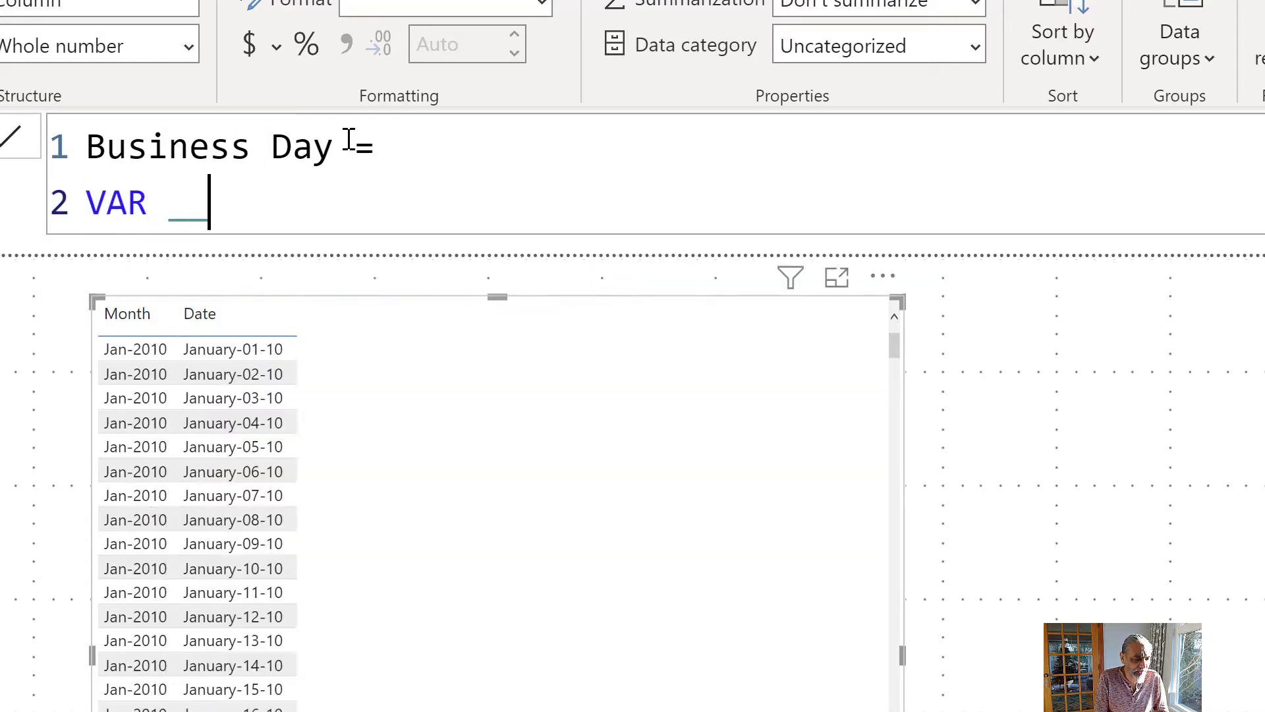
{"action": "type", "text": "targetB"}
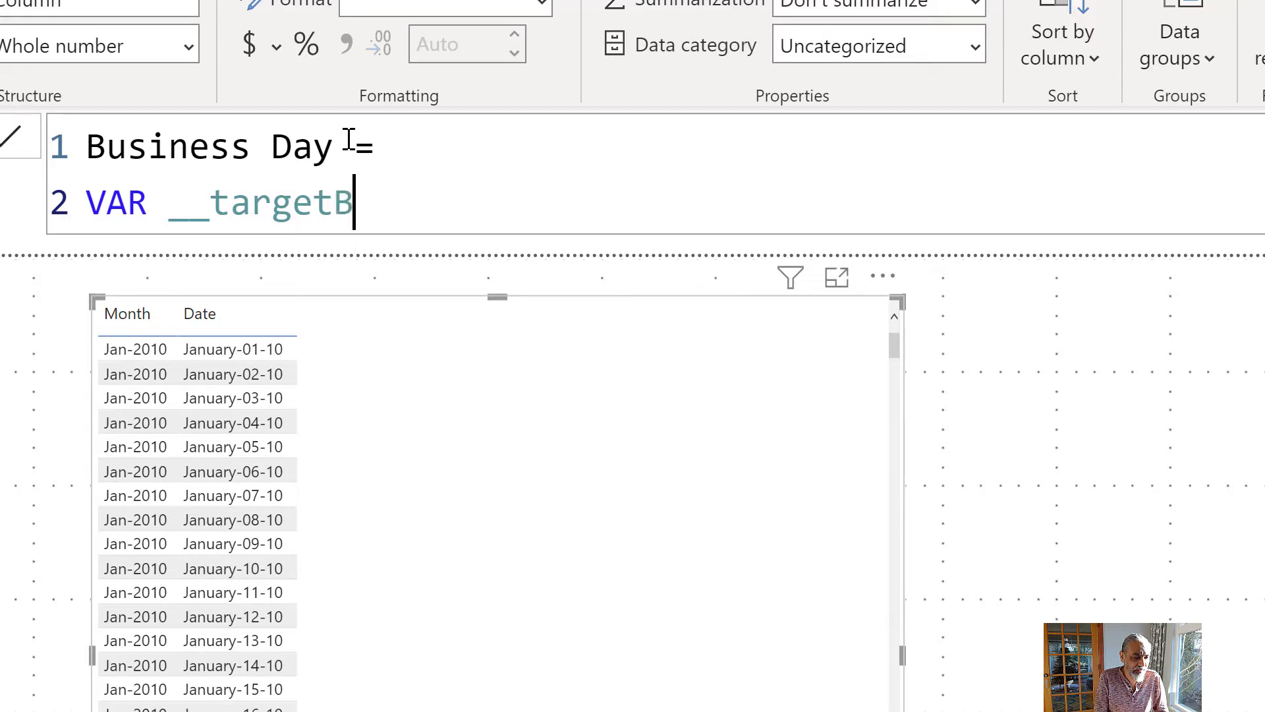
{"action": "type", "text": "usinessDay"}
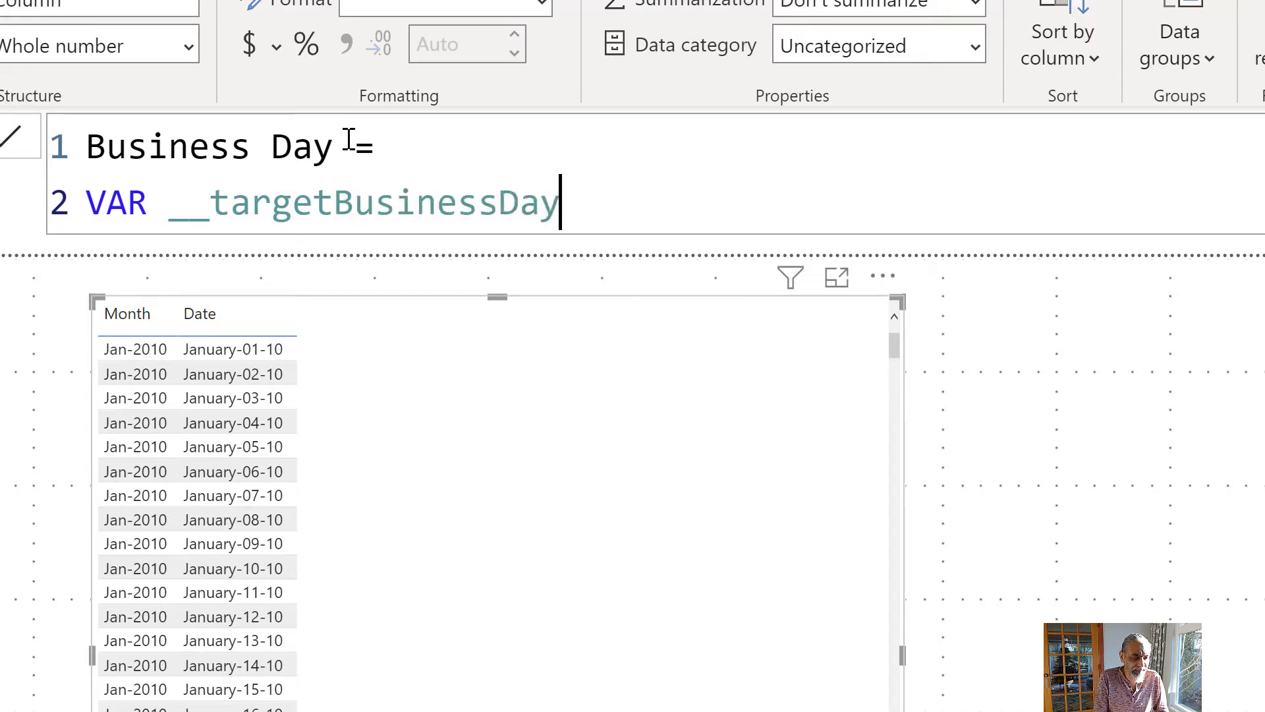
{"action": "type", "text": " = 5"}
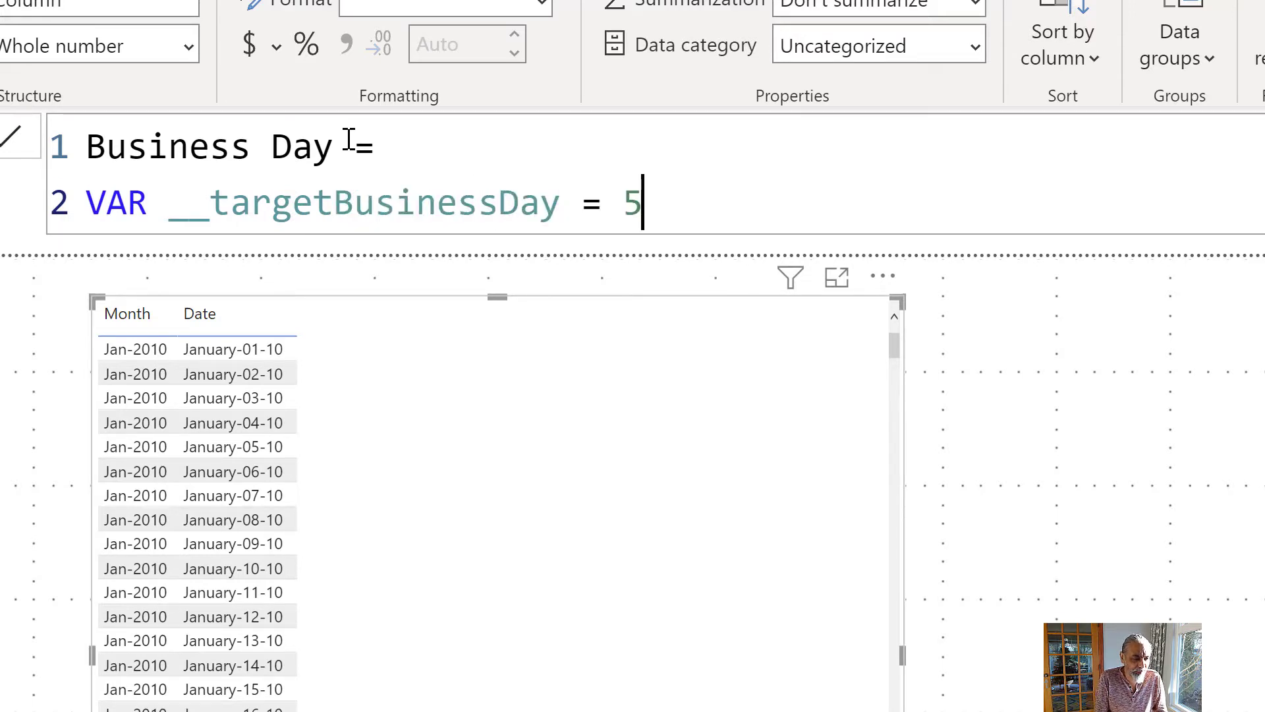
{"action": "key", "text": "Return"}
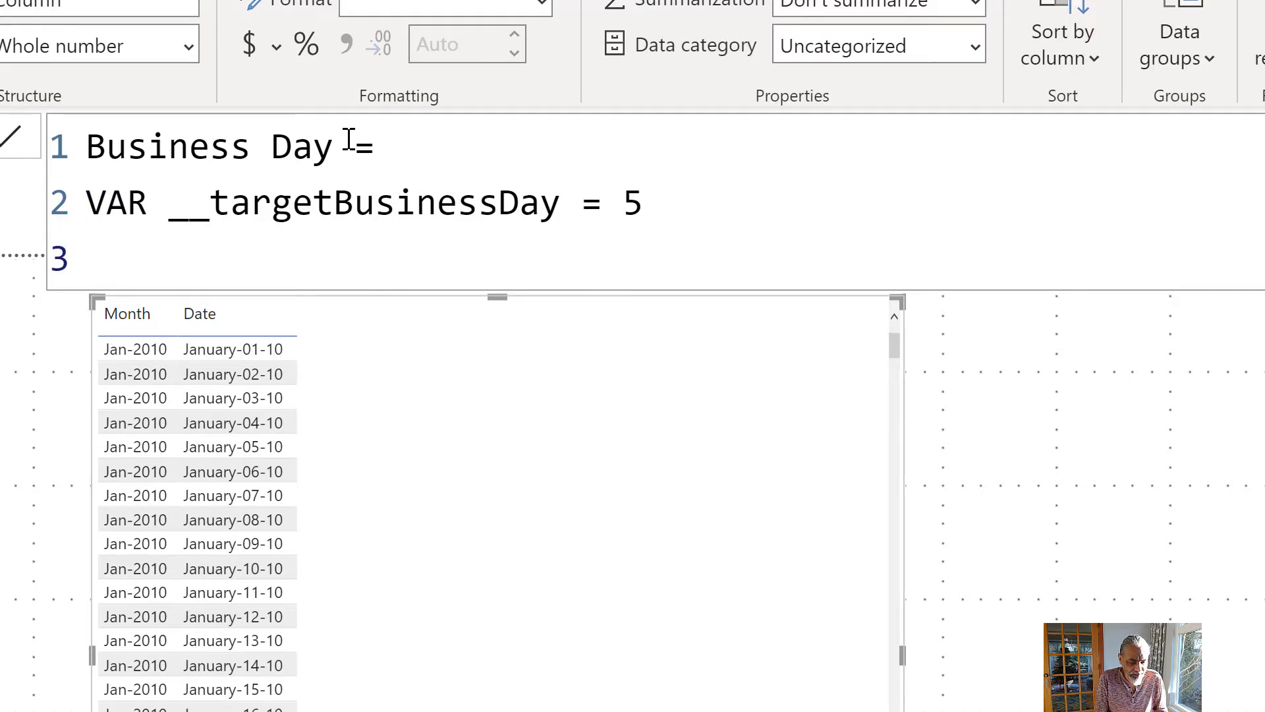
Add VAR __currentMonthInRow = 'Calendar'[Month] and declare VAR __dayOfTheMonth =.
{"action": "type", "text": "VAR "}
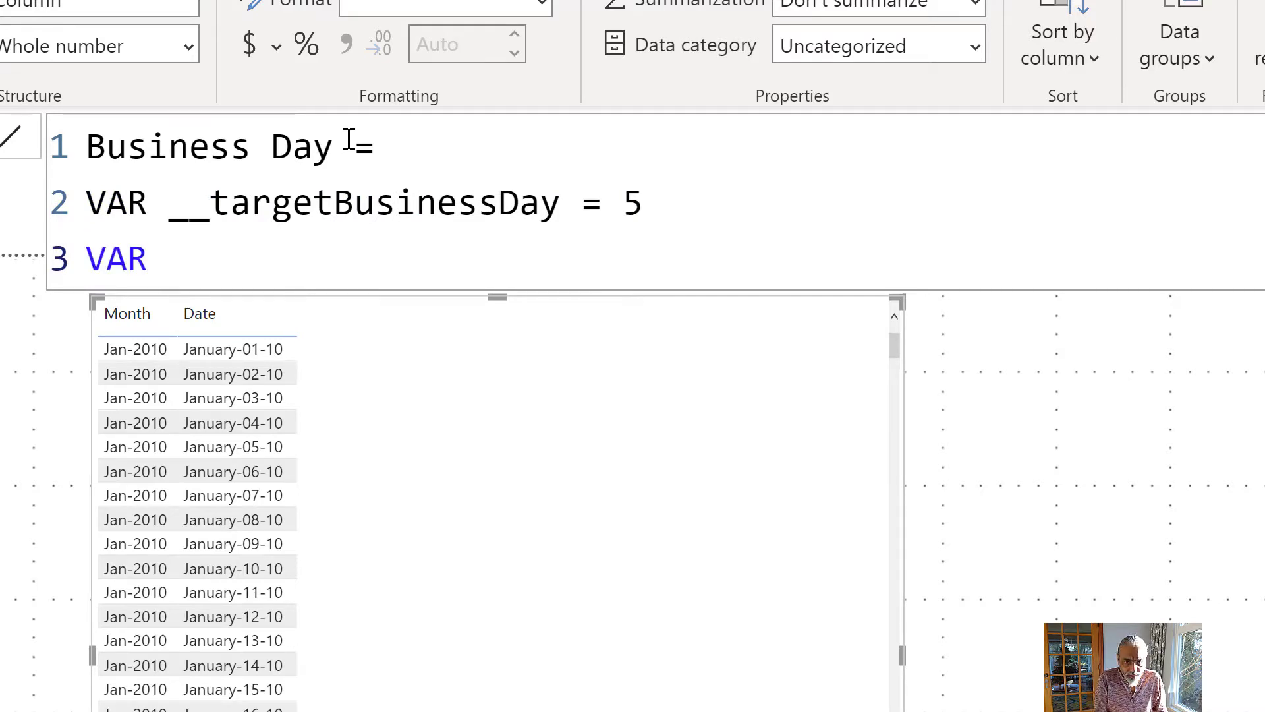
{"action": "type", "text": "__curret"}
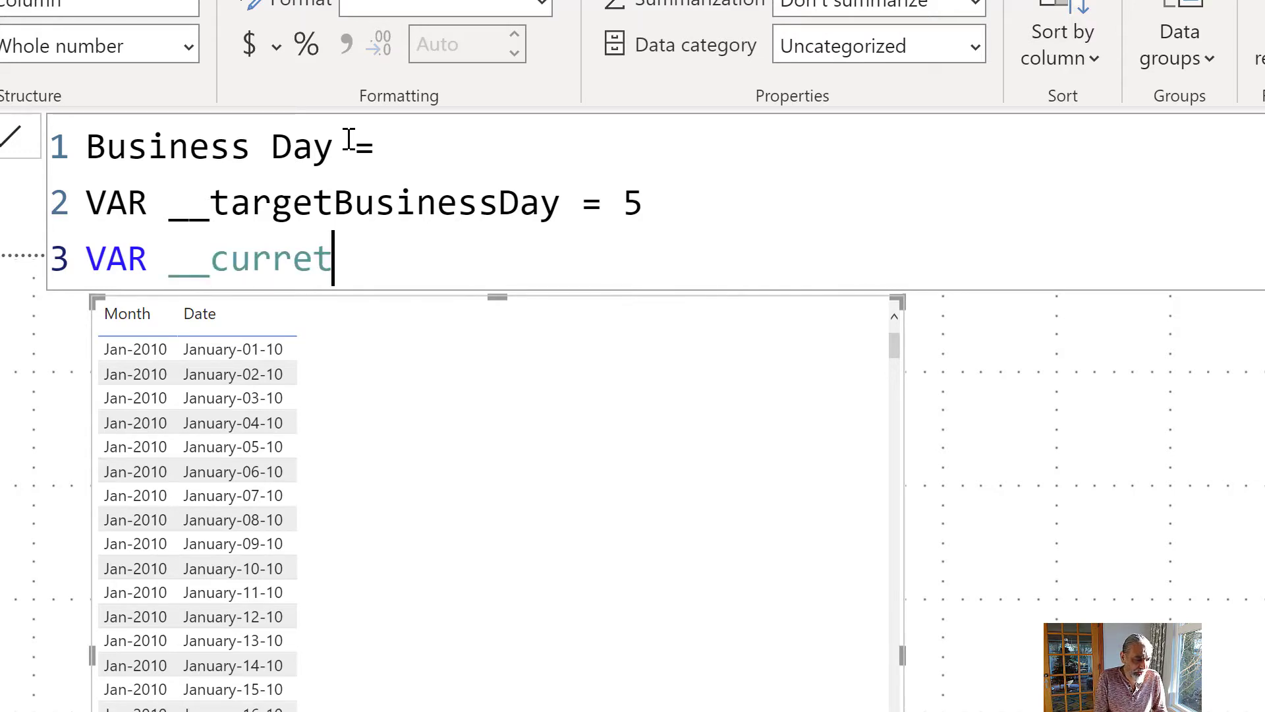
{"action": "key", "text": "BackSpace"}
{"action": "type", "text": "ntMonth"}
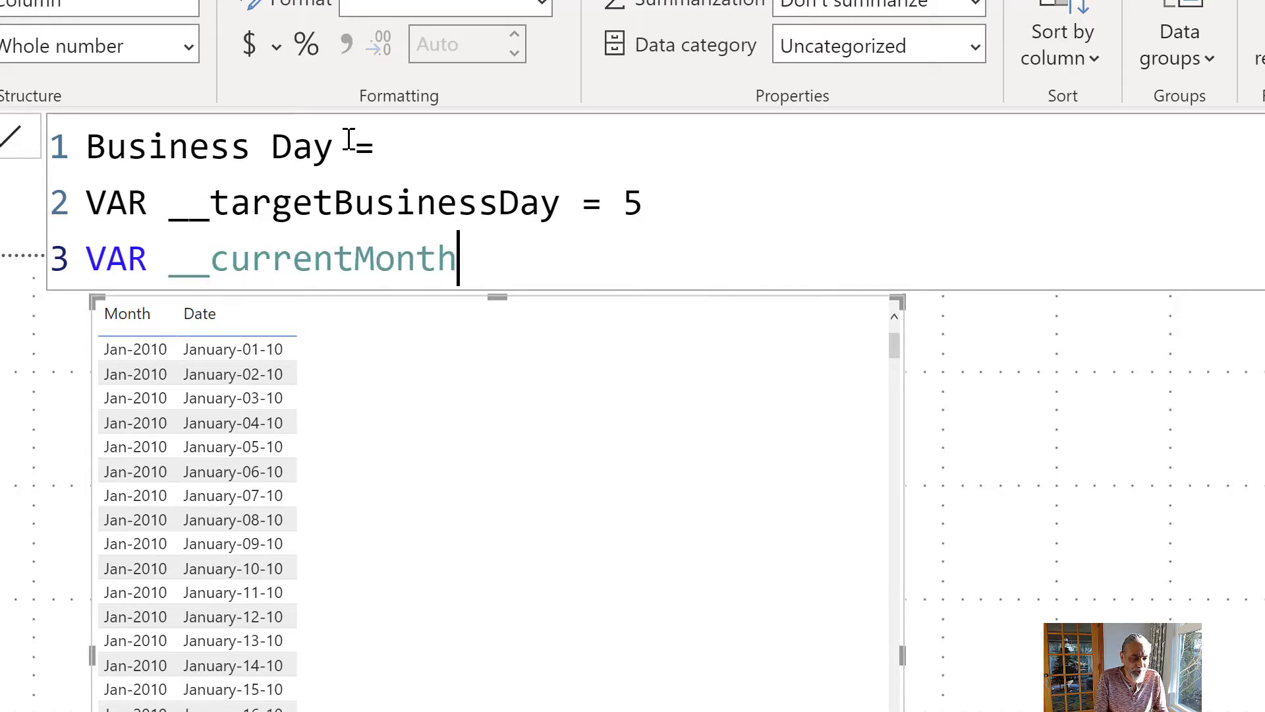
{"action": "type", "text": "I"}
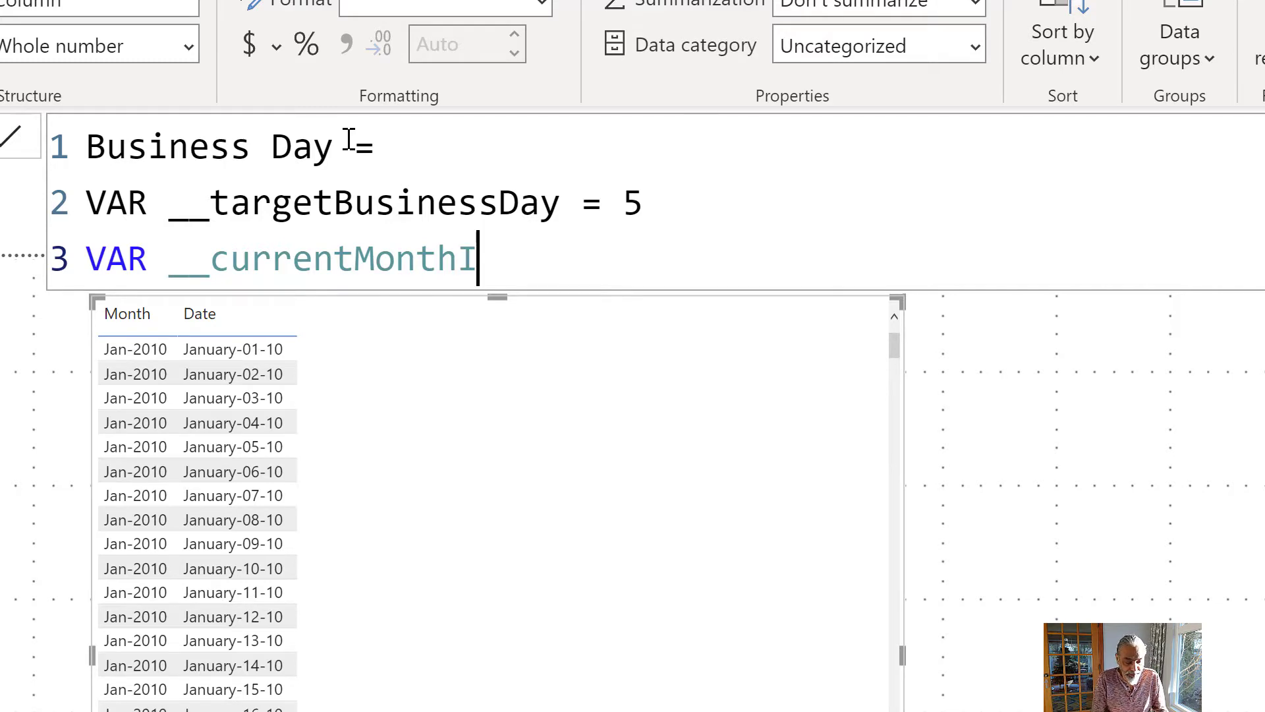
{"action": "type", "text": "nRow = "}
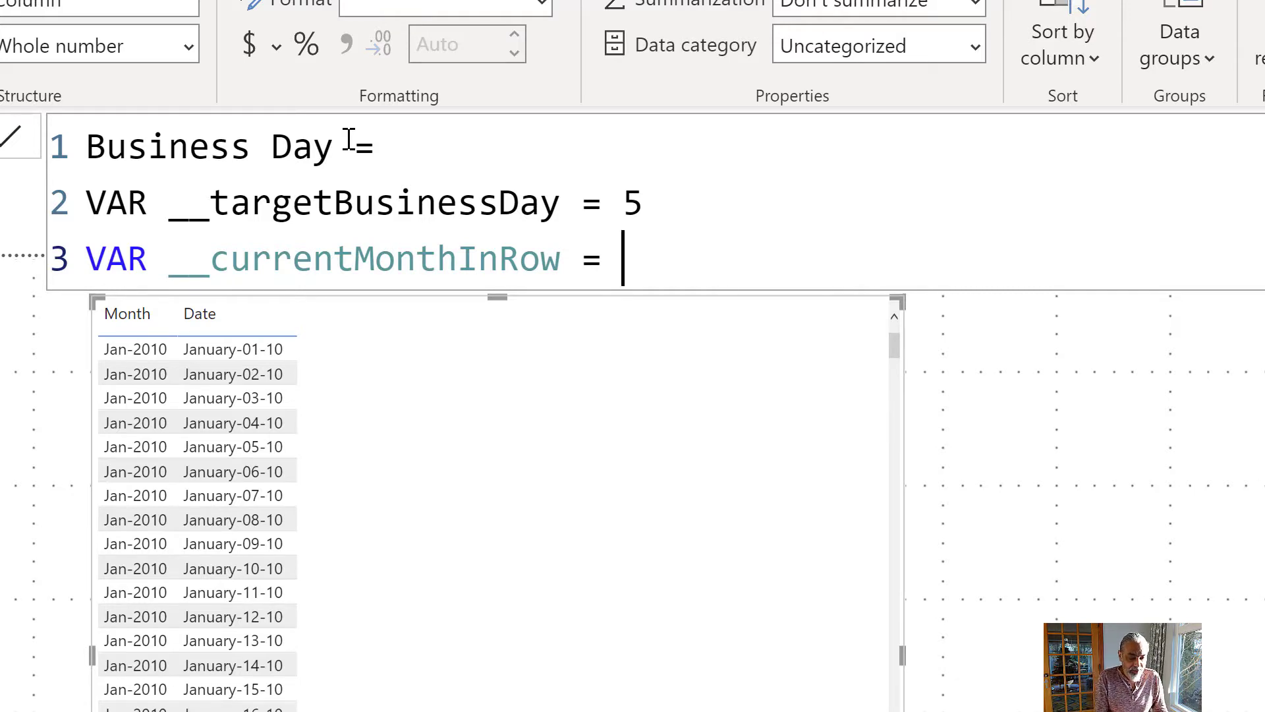
{"action": "type", "text": "'Calendar'[Month]"}
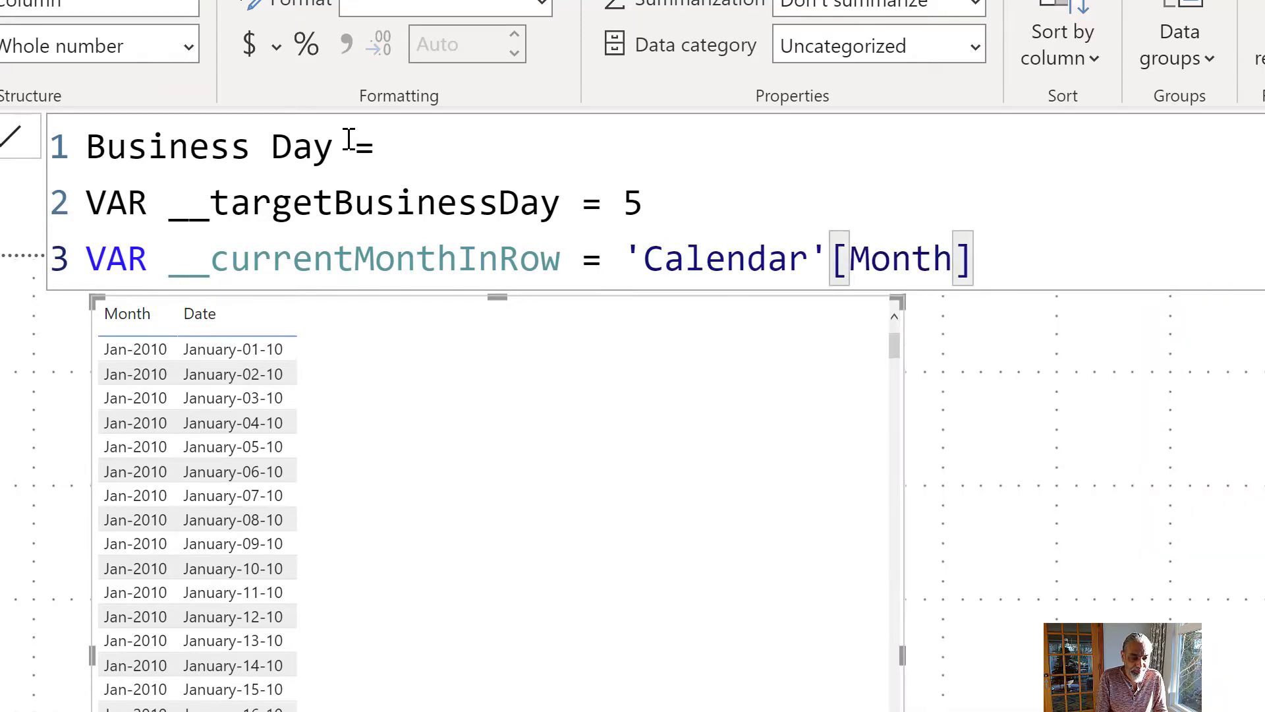
{"action": "key", "text": "shift+Return"}
{"action": "type", "text": "V"}
{"action": "key", "text": "BackSpace"}
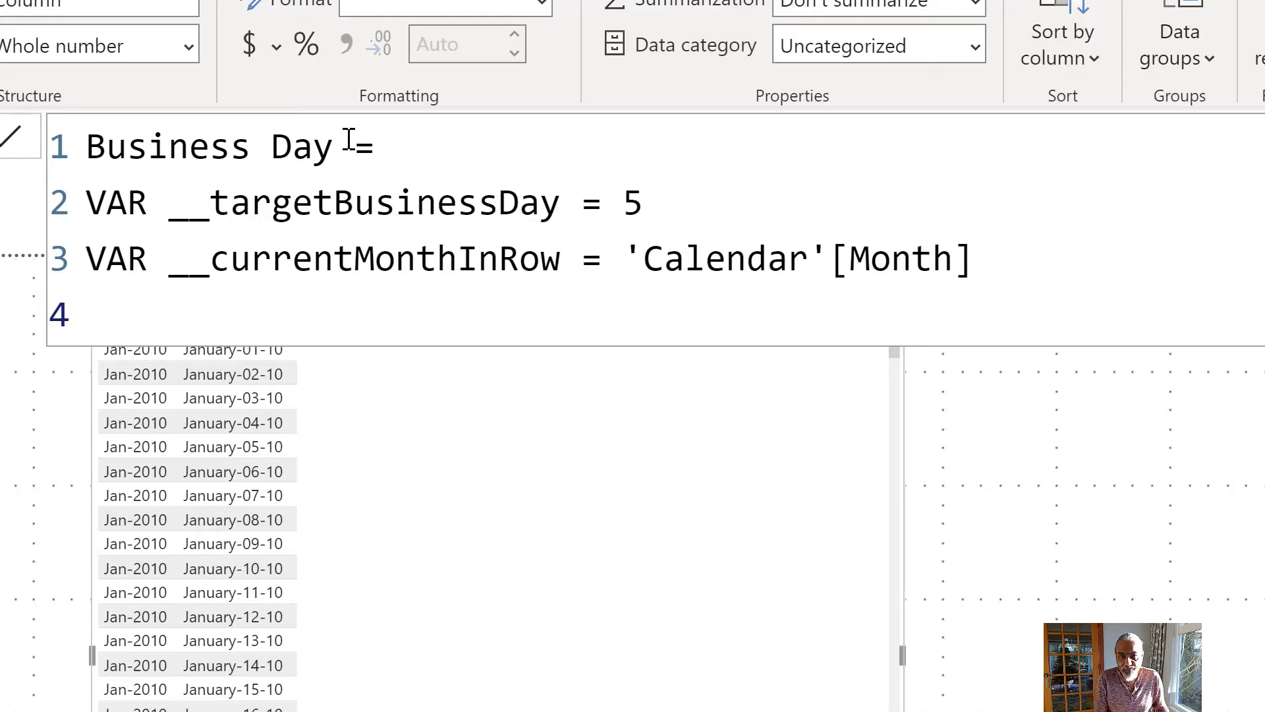
{"action": "type", "text": "VAR __days"}
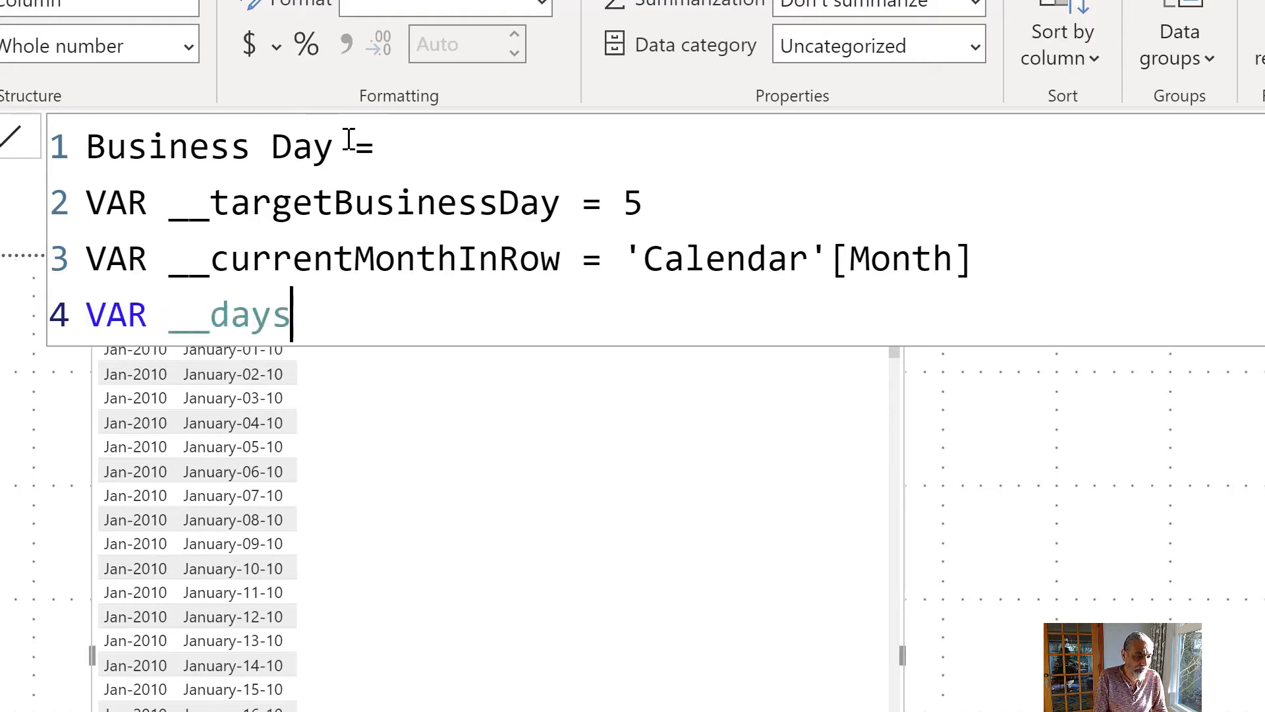
{"action": "key", "text": "BackSpace"}
{"action": "type", "text": "OfTheMonth ="}
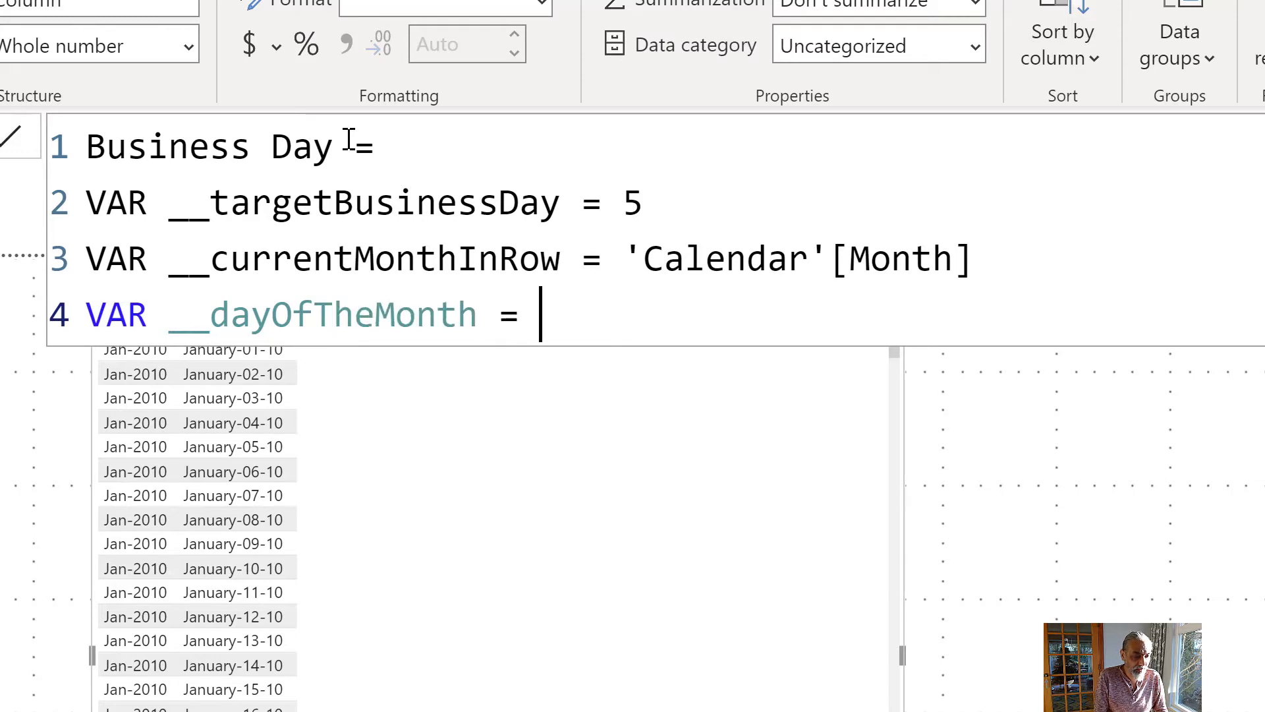
{"action": "key", "text": "Return"}
Indent the new formula line for the __dayOfTheMonth expression.
{"action": "key", "text": "Tab"}
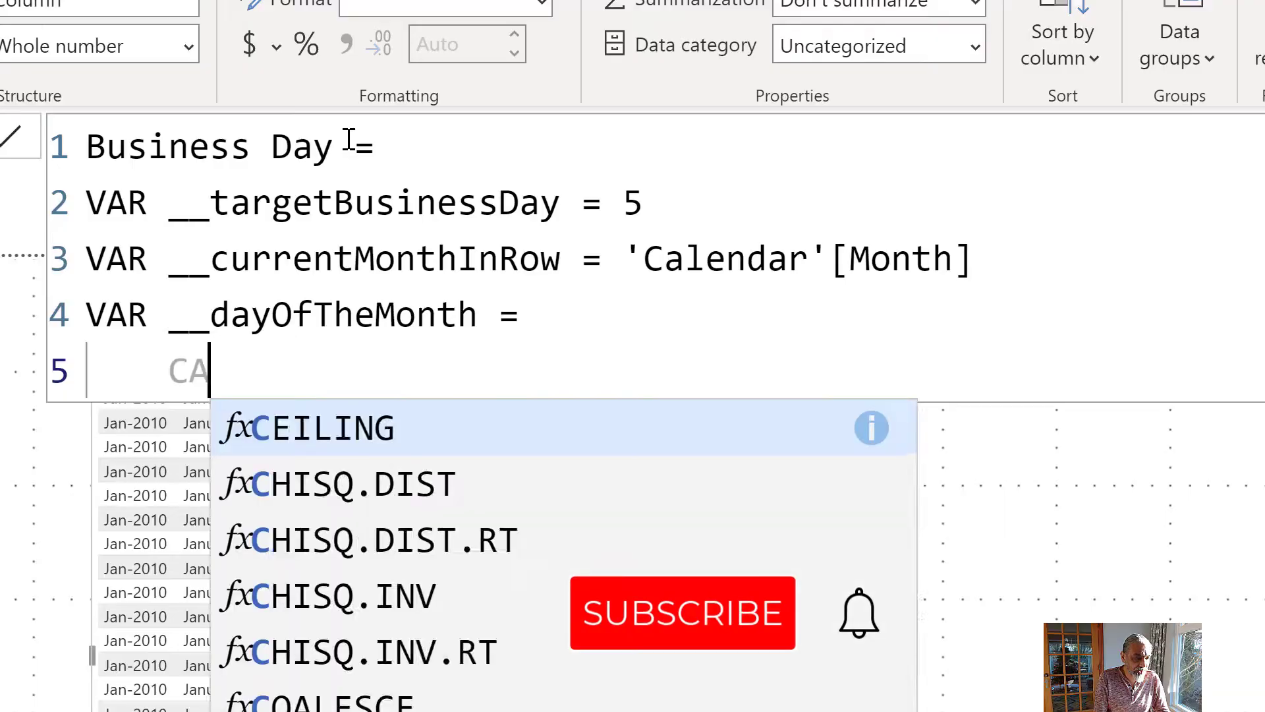
Nest CALCULATE ( SUMX ( FILTER ( ALL ( 'Calendar' ), on separate lines.
{"action": "type", "text": "LCULATE ("}
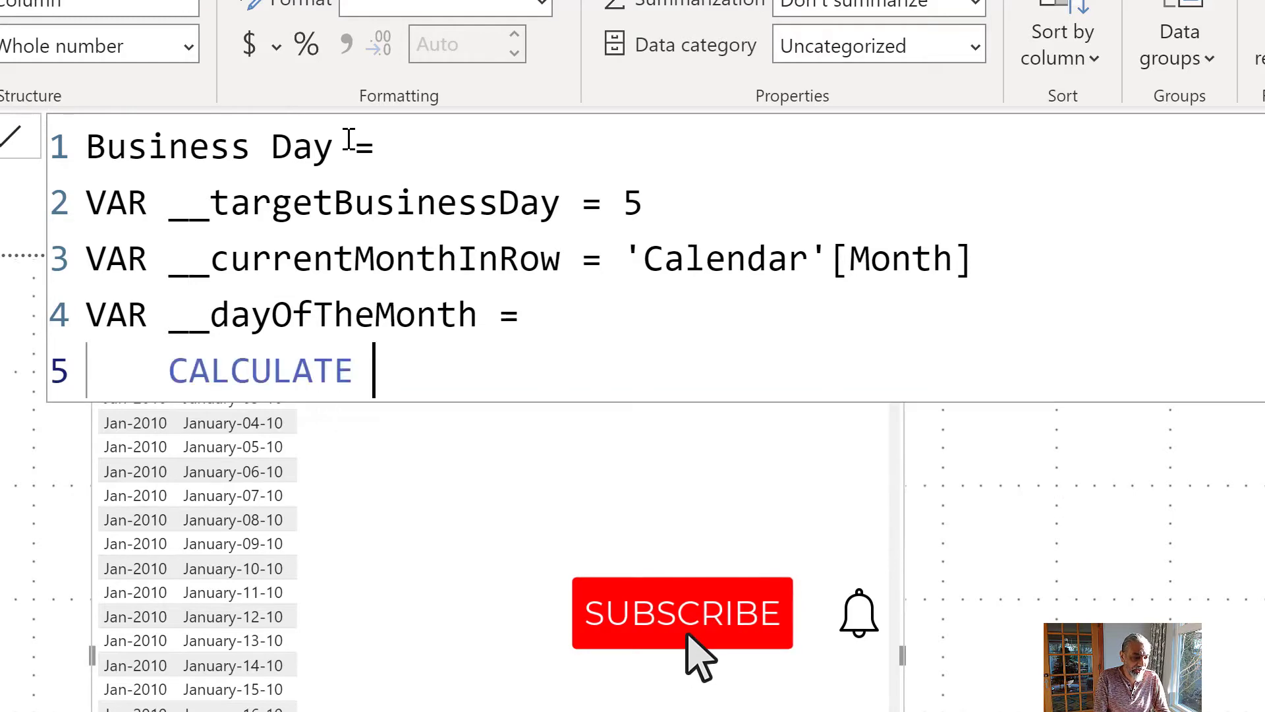
{"action": "key", "text": "Return"}
{"action": "type", "text": "SUMX ("}
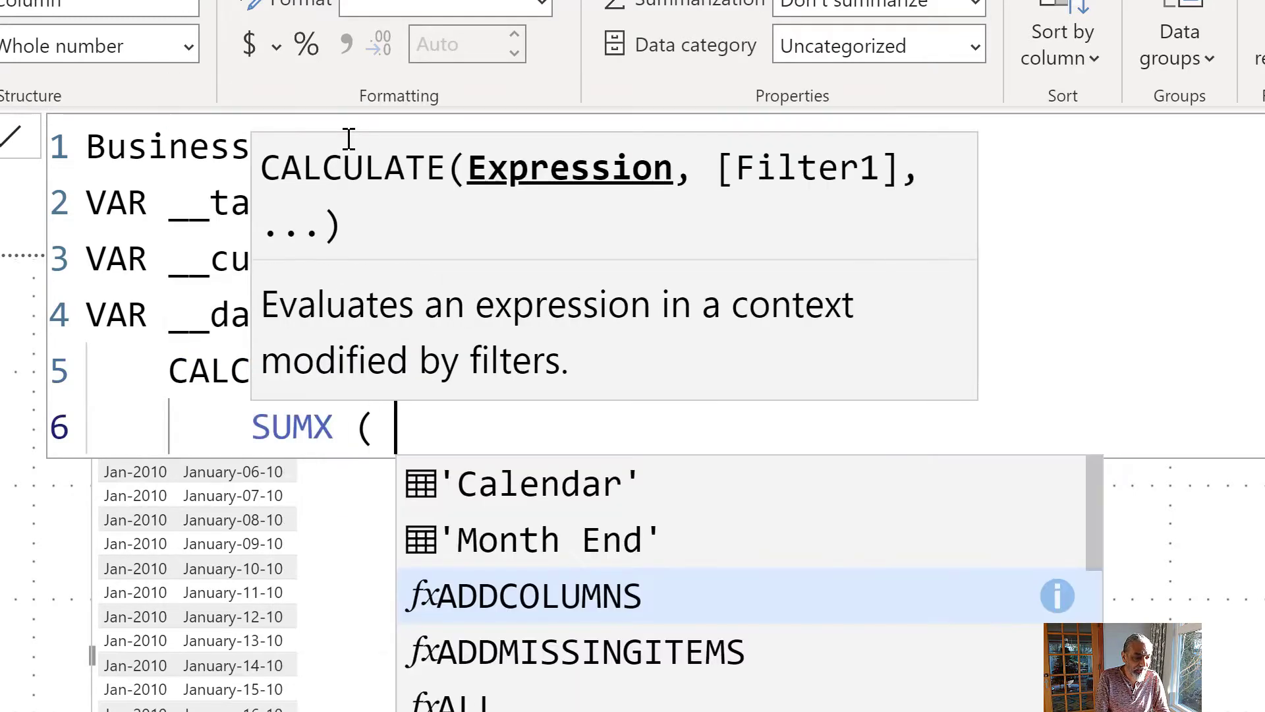
{"action": "key", "text": "Return"}
{"action": "type", "text": "ALL"}
{"action": "key", "text": "BackSpace"}
{"action": "key", "text": "BackSpace"}
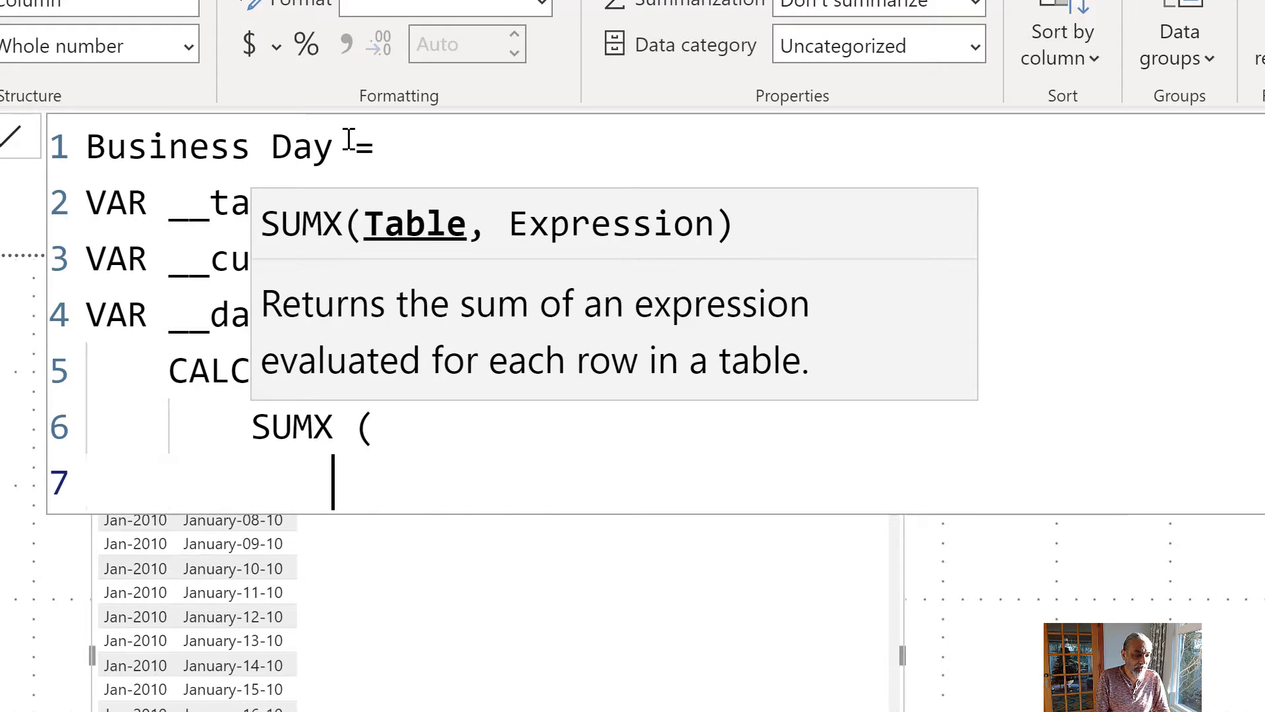
{"action": "type", "text": "FILTER ("}
{"action": "key", "text": "Return"}
{"action": "type", "text": "ALL ( 'C"}
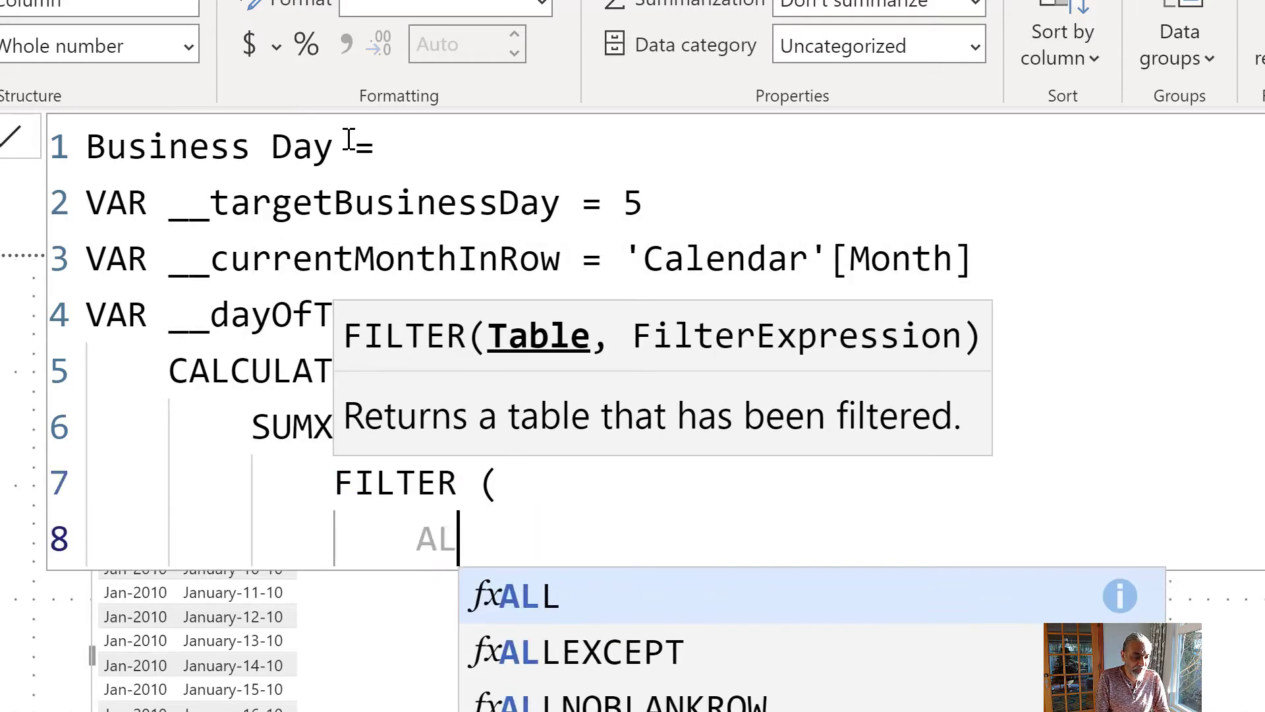
{"action": "type", "text": "alendar' ),"}
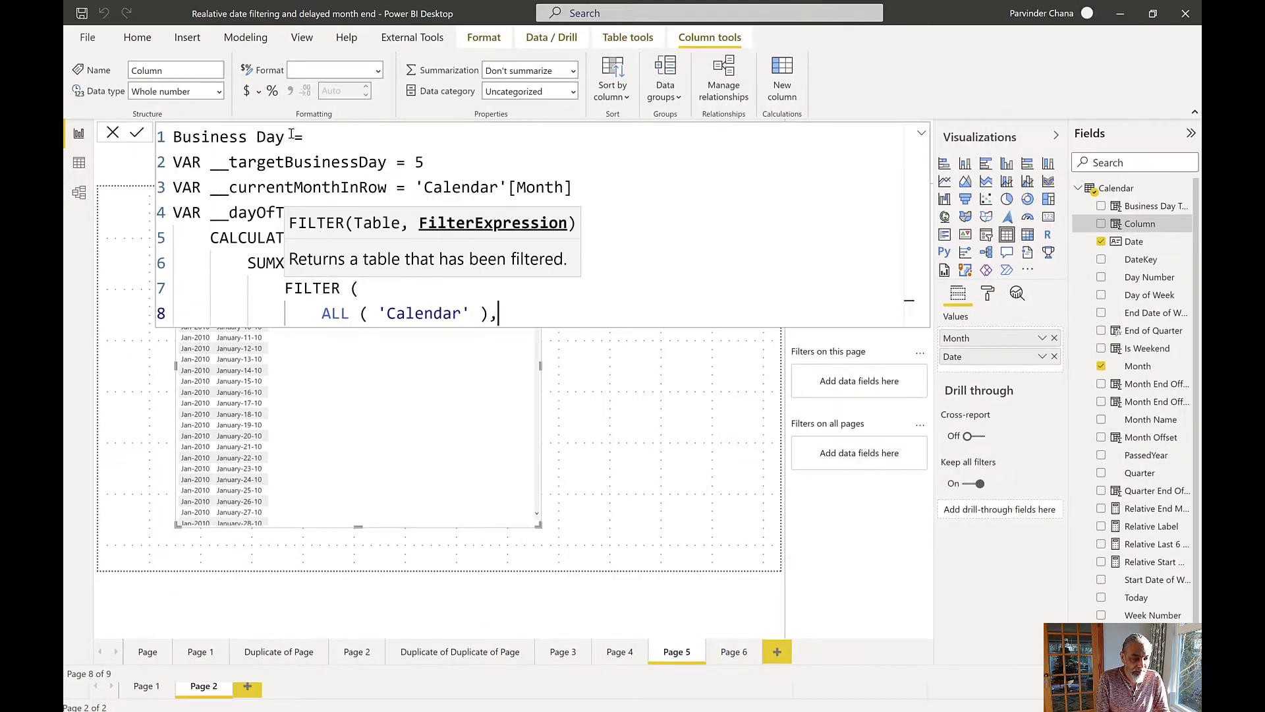
{"action": "key", "text": "Return"}
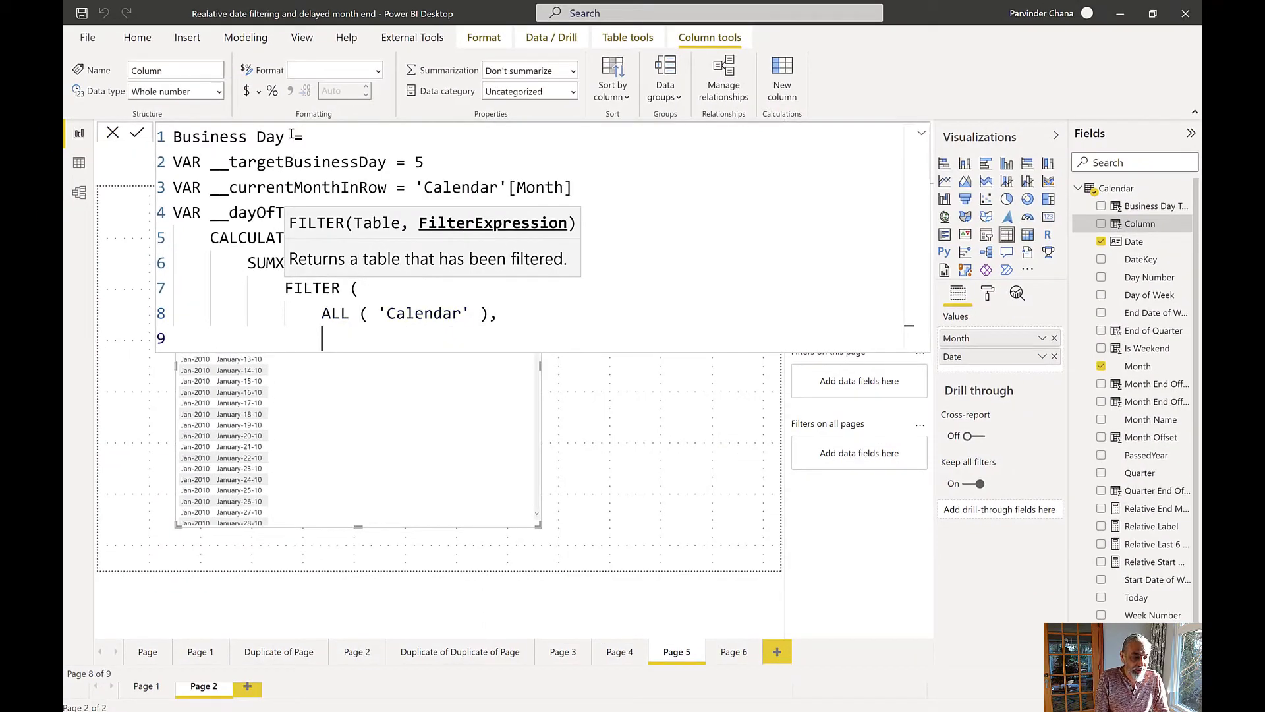
Add the filter condition 'Calendar'[Date] <= MAX ( 'Calendar'[Date] ).
{"action": "type", "text": "Date"}
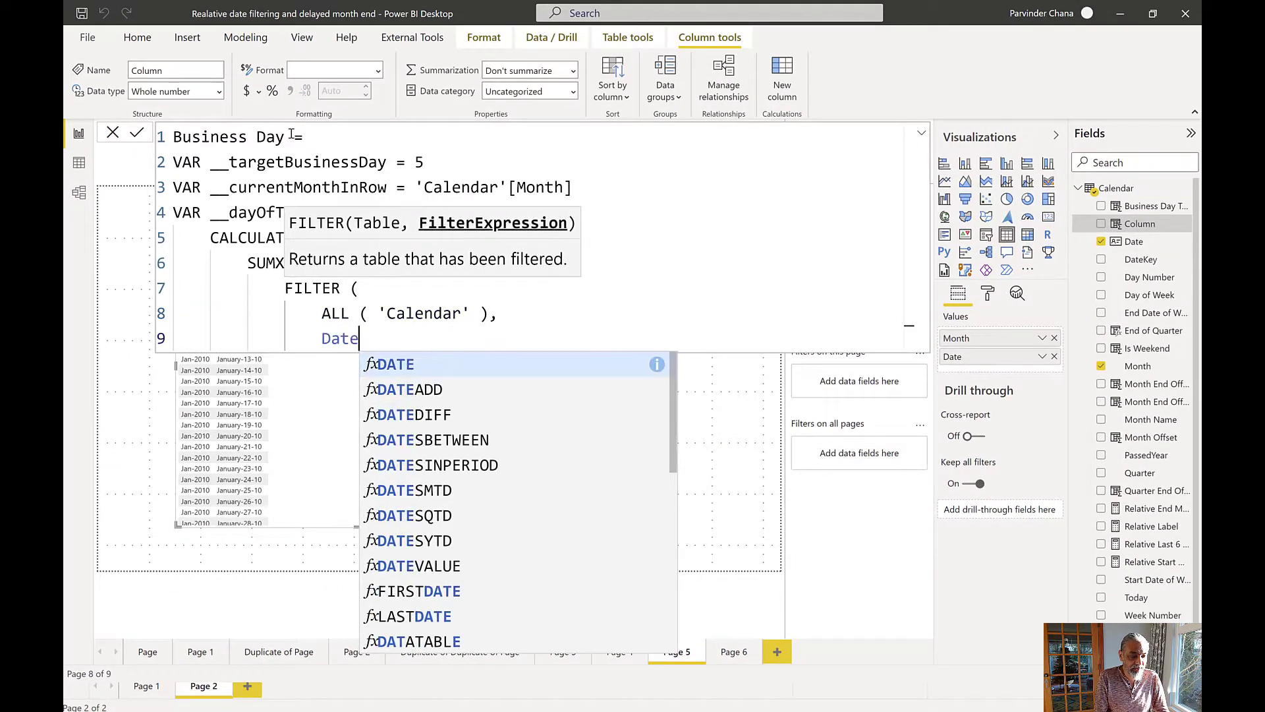
{"action": "key", "text": "BackSpace"}
{"action": "key", "text": "BackSpace"}
{"action": "key", "text": "BackSpace"}
{"action": "key", "text": "BackSpace"}
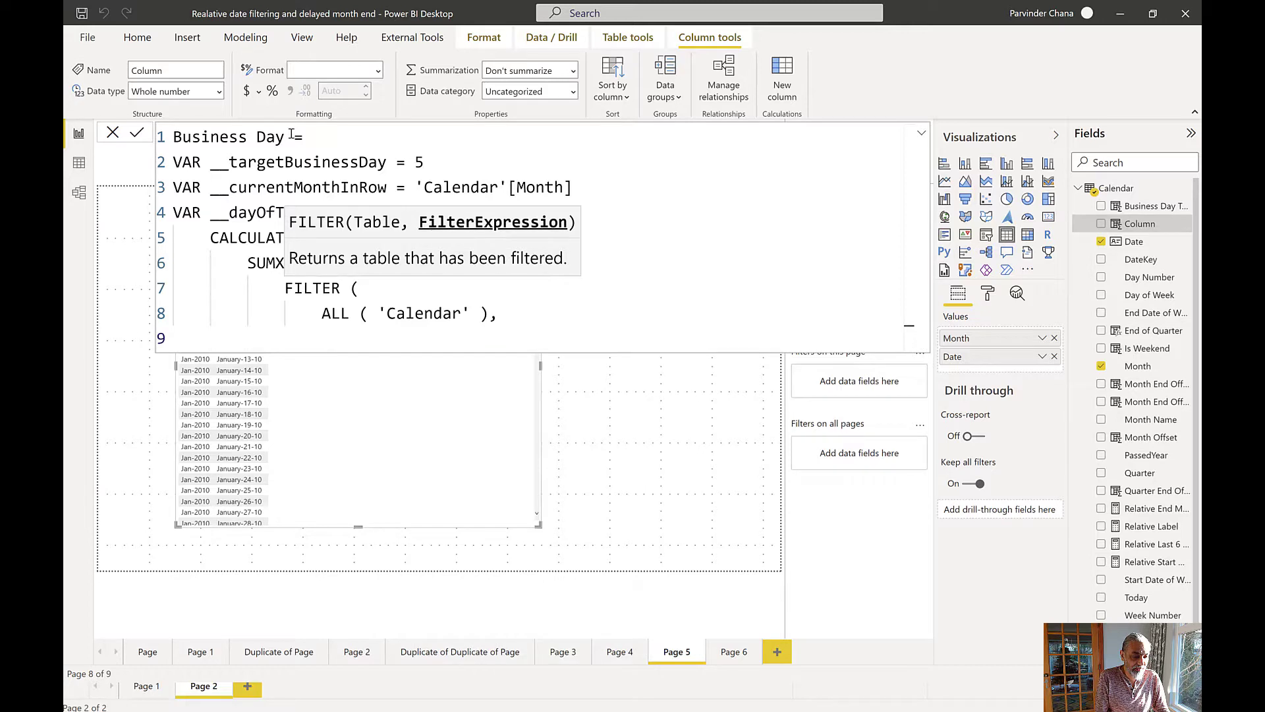
{"action": "type", "text": "'Calen"}
{"action": "key", "text": "Down"}
{"action": "key", "text": "Down"}
{"action": "key", "text": "Down"}
{"action": "key", "text": "Tab"}
{"action": "type", "text": "="}
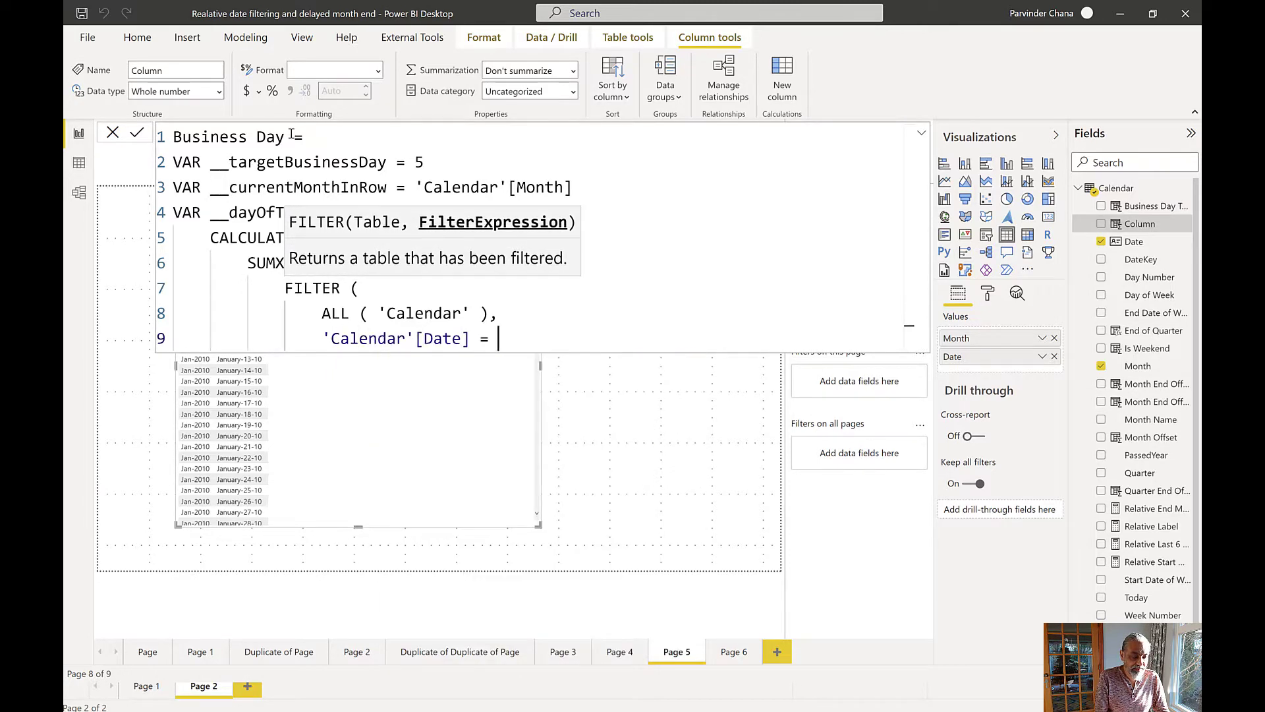
{"action": "key", "text": "BackSpace"}
{"action": "key", "text": "BackSpace"}
{"action": "type", "text": "<= MAX ( "}
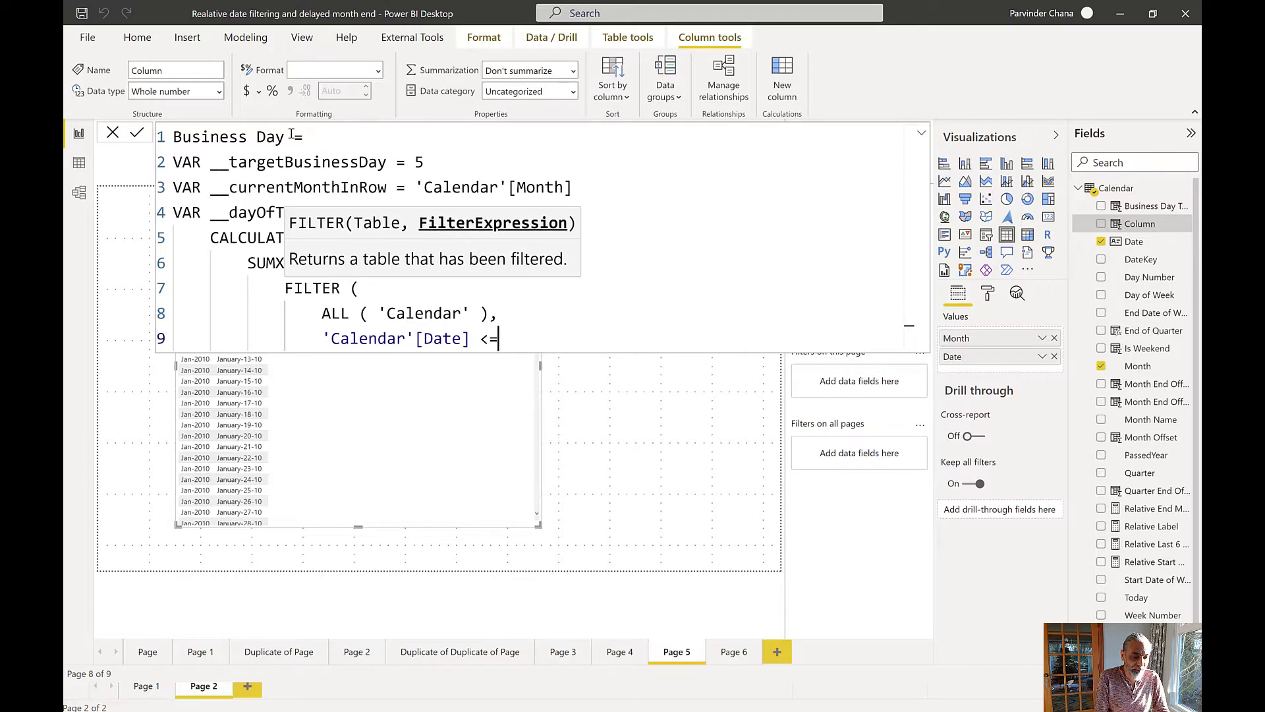
{"action": "type", "text": "'Calendar'["}
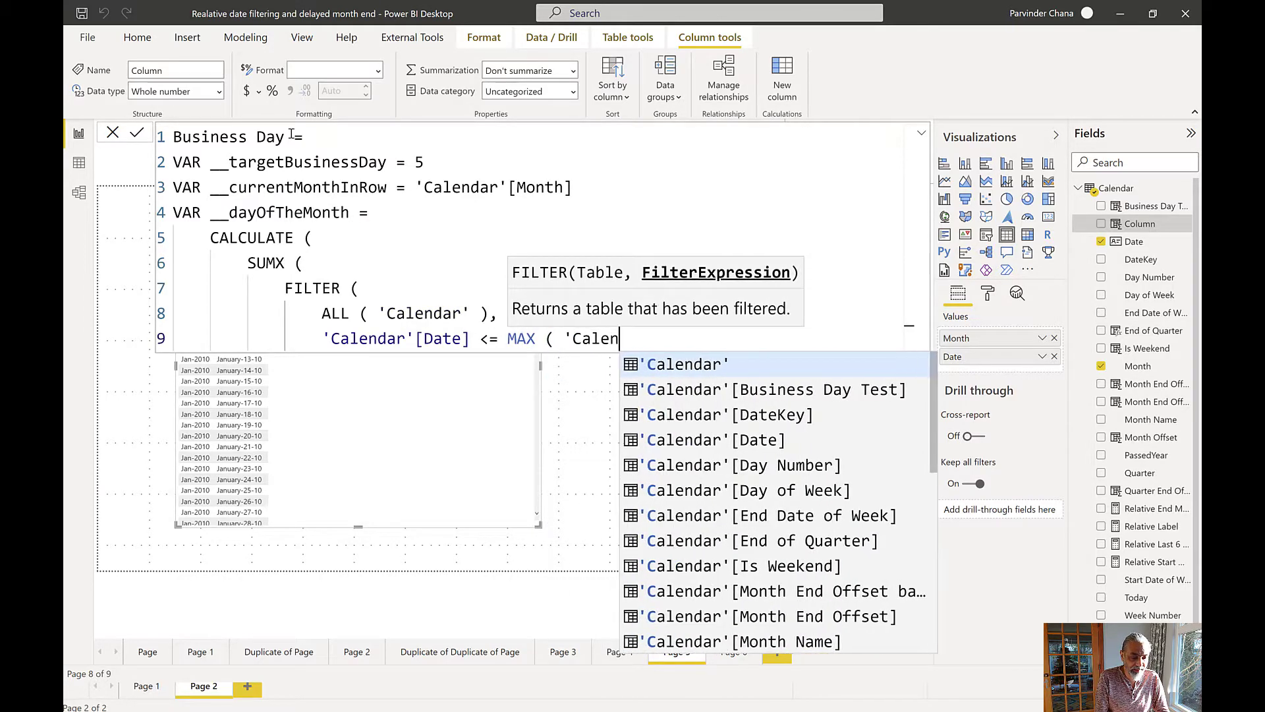
{"action": "type", "text": "Date] ),"}
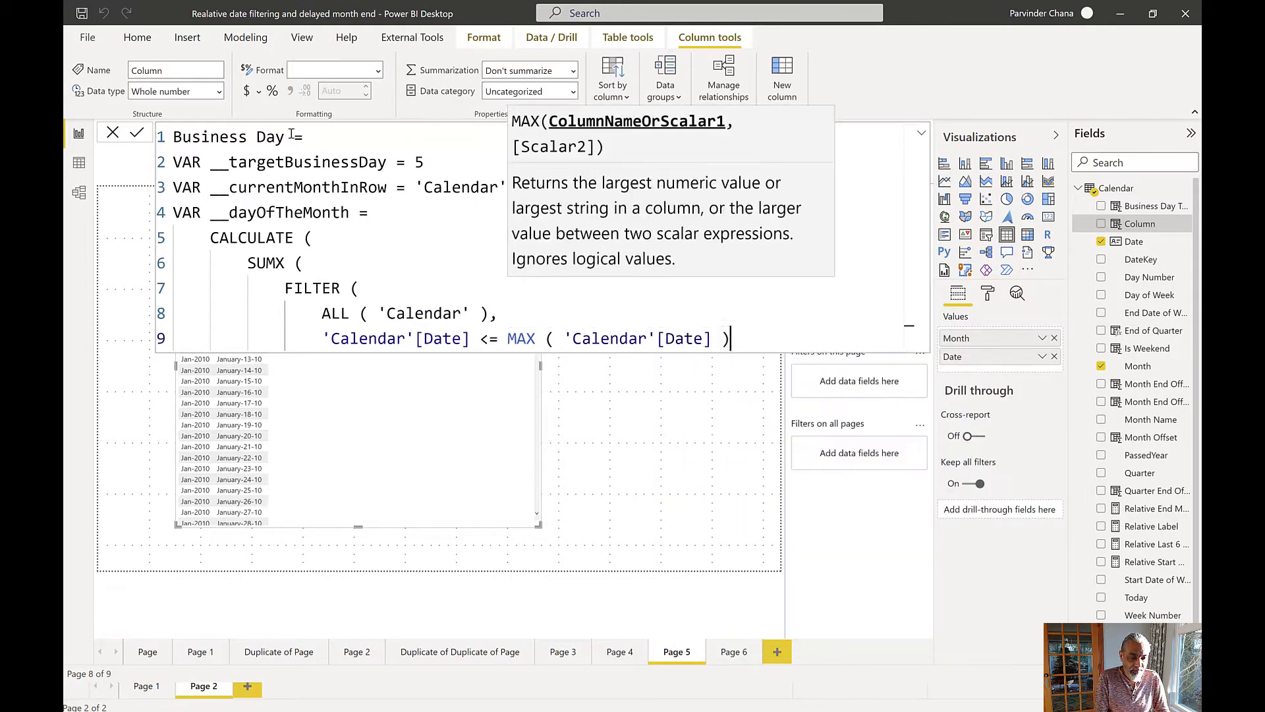
{"action": "key", "text": "shift+Return"}
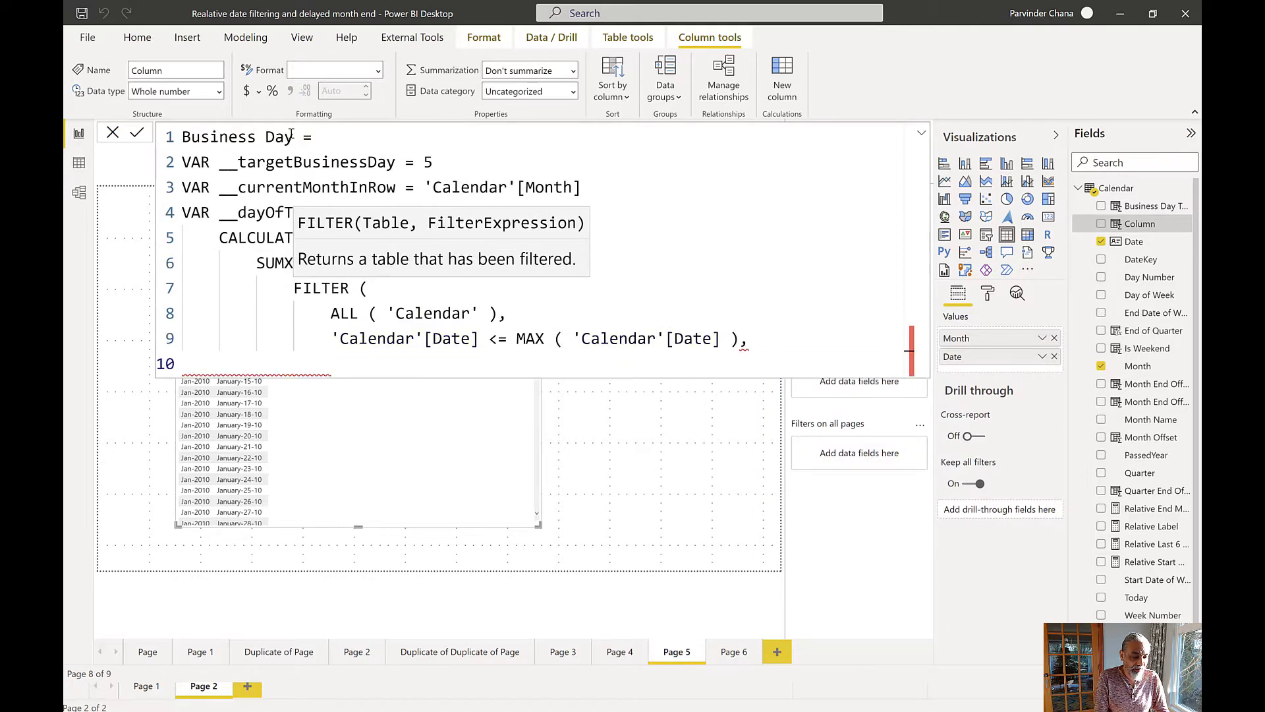
Add && 'Calendar'[Month] = __currentMonthInRow to the filter and close FILTER.
{"action": "type", "text": "'"}
{"action": "key", "text": "Escape"}
{"action": "key", "text": "BackSpace"}
{"action": "key", "text": "BackSpace"}
{"action": "key", "text": "BackSpace"}
{"action": "key", "text": "BackSpace"}
{"action": "key", "text": "BackSpace"}
{"action": "key", "text": "BackSpace"}
{"action": "key", "text": "BackSpace"}
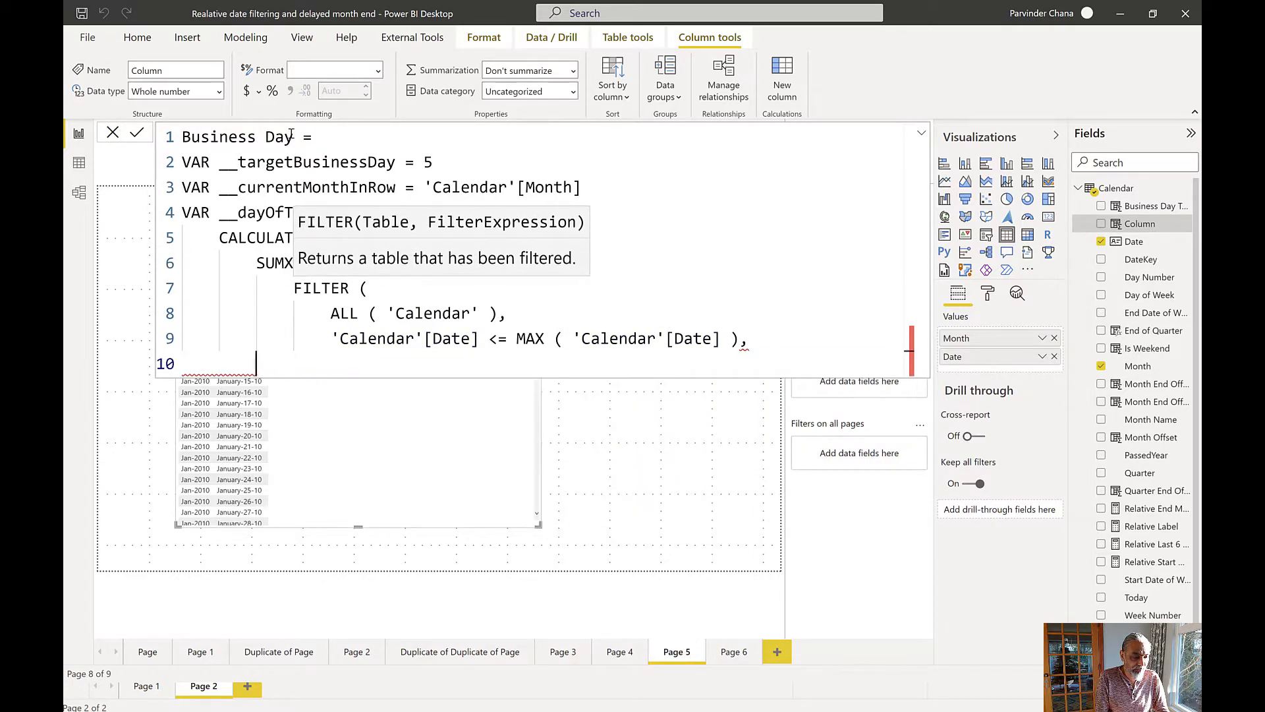
{"action": "type", "text": "&&"}
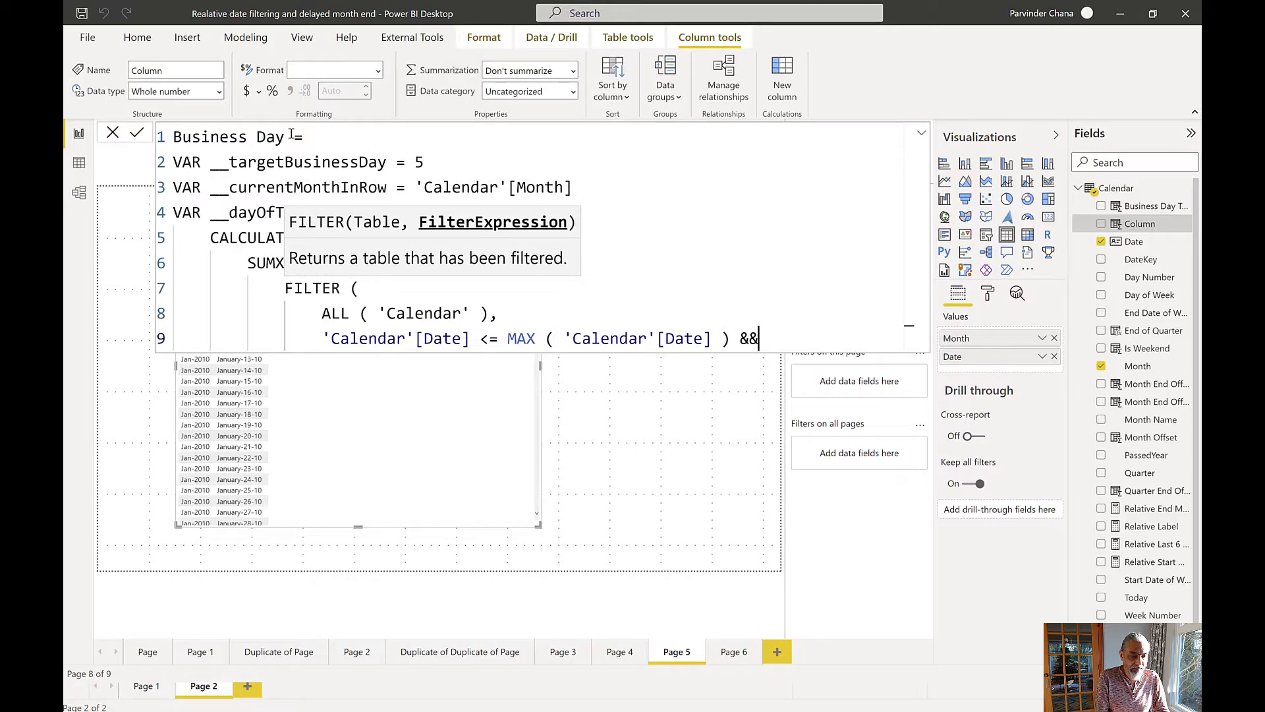
{"action": "key", "text": "shift+Return"}
{"action": "type", "text": "'Calend"}
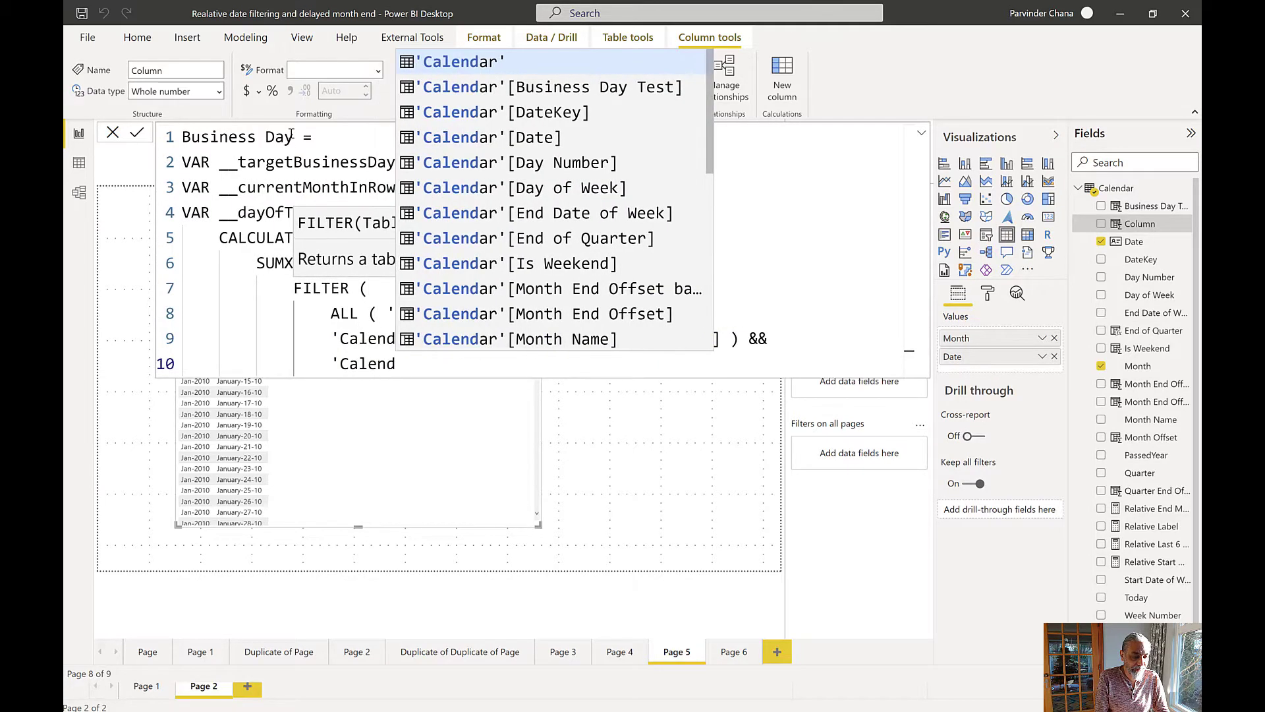
{"action": "type", "text": "ar[Mo"}
{"action": "key", "text": "BackSpace"}
{"action": "key", "text": "BackSpace"}
{"action": "key", "text": "BackSpace"}
{"action": "type", "text": "'[Month] = "}
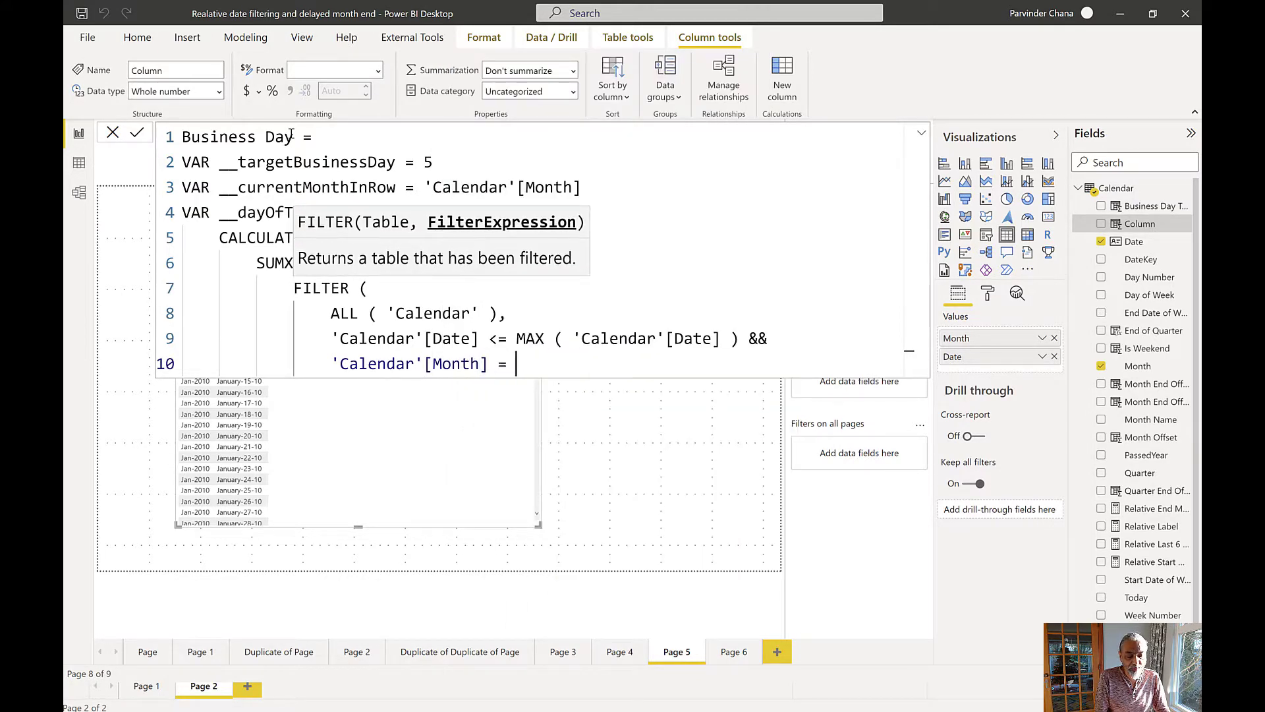
{"action": "type", "text": "_"}
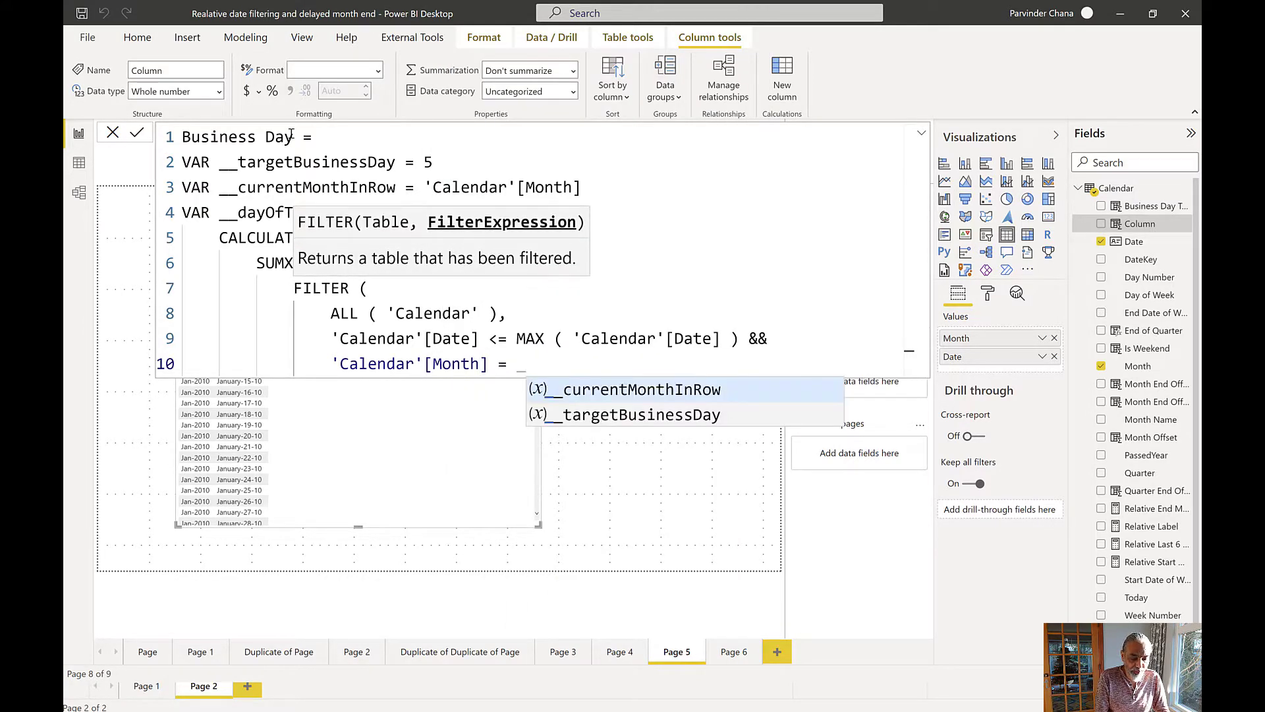
{"action": "type", "text": "_curr"}
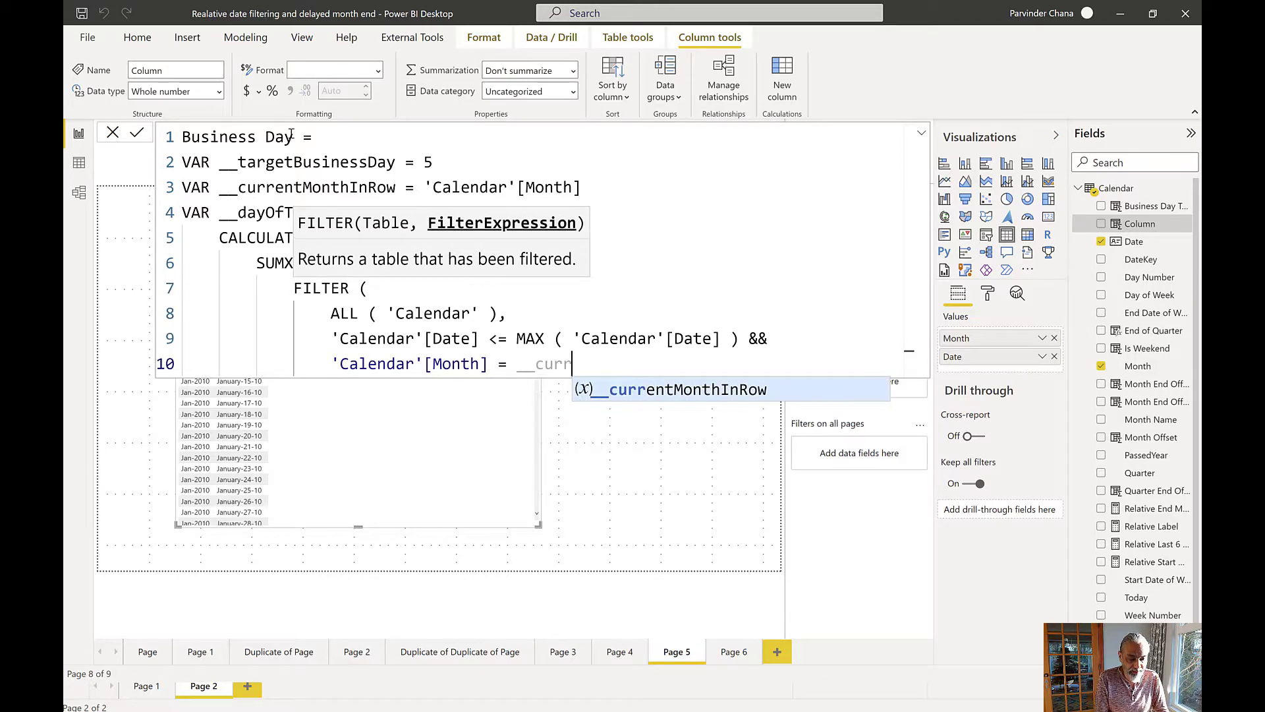
{"action": "key", "text": "Tab"}
{"action": "key", "text": "Return"}
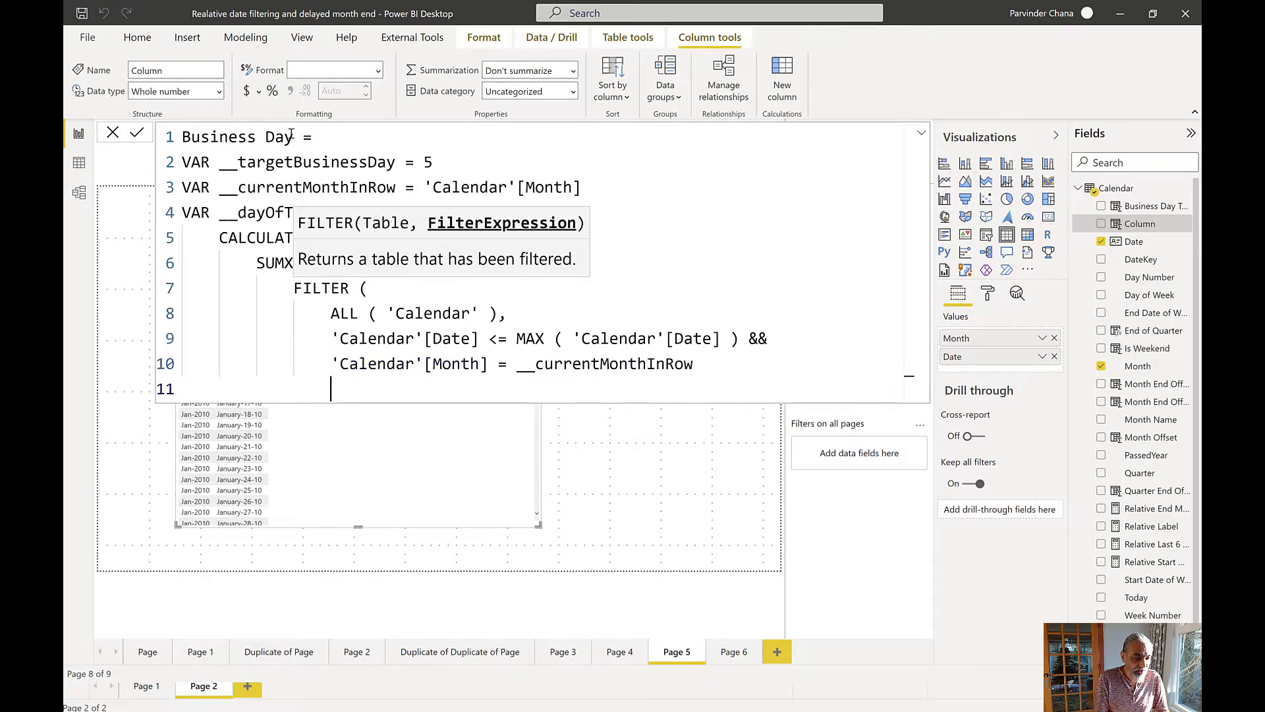
{"action": "type", "text": "),"}
Sum 'Calendar'[Is Weekend] in SUMX, then close SUMX and CALCULATE.
{"action": "key", "text": "Return"}
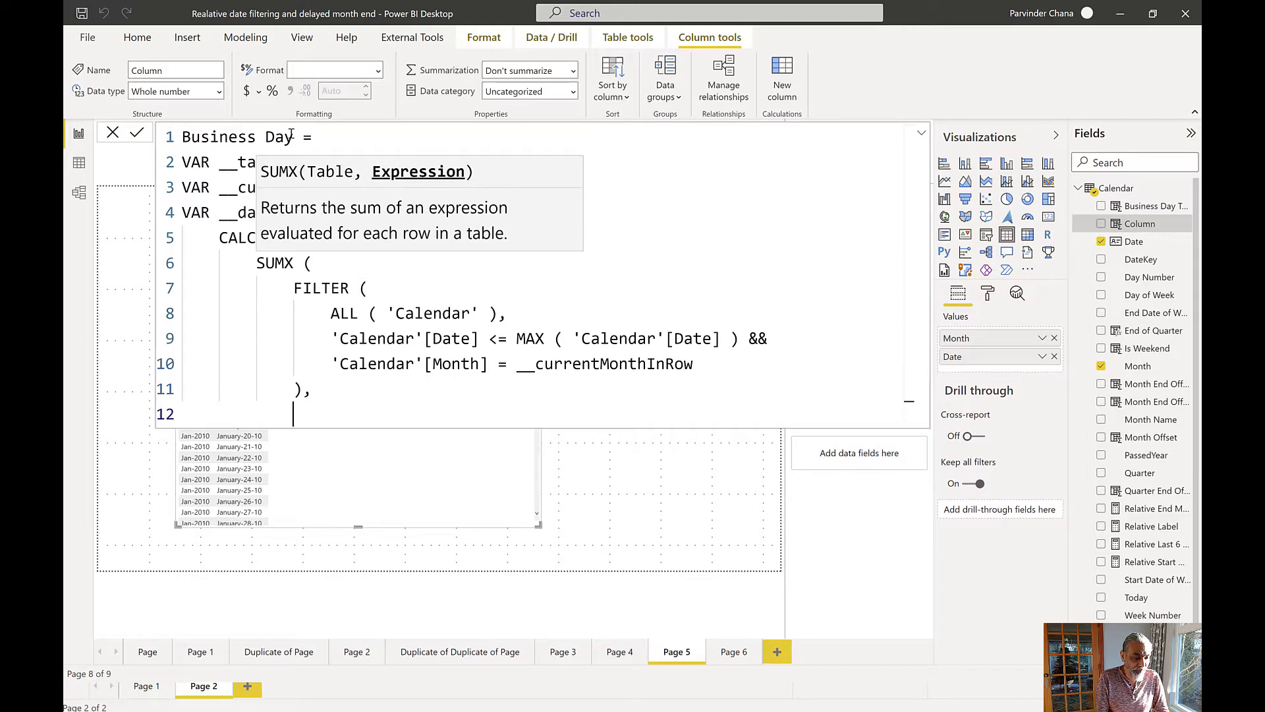
{"action": "type", "text": "'Calendar[Wee"}
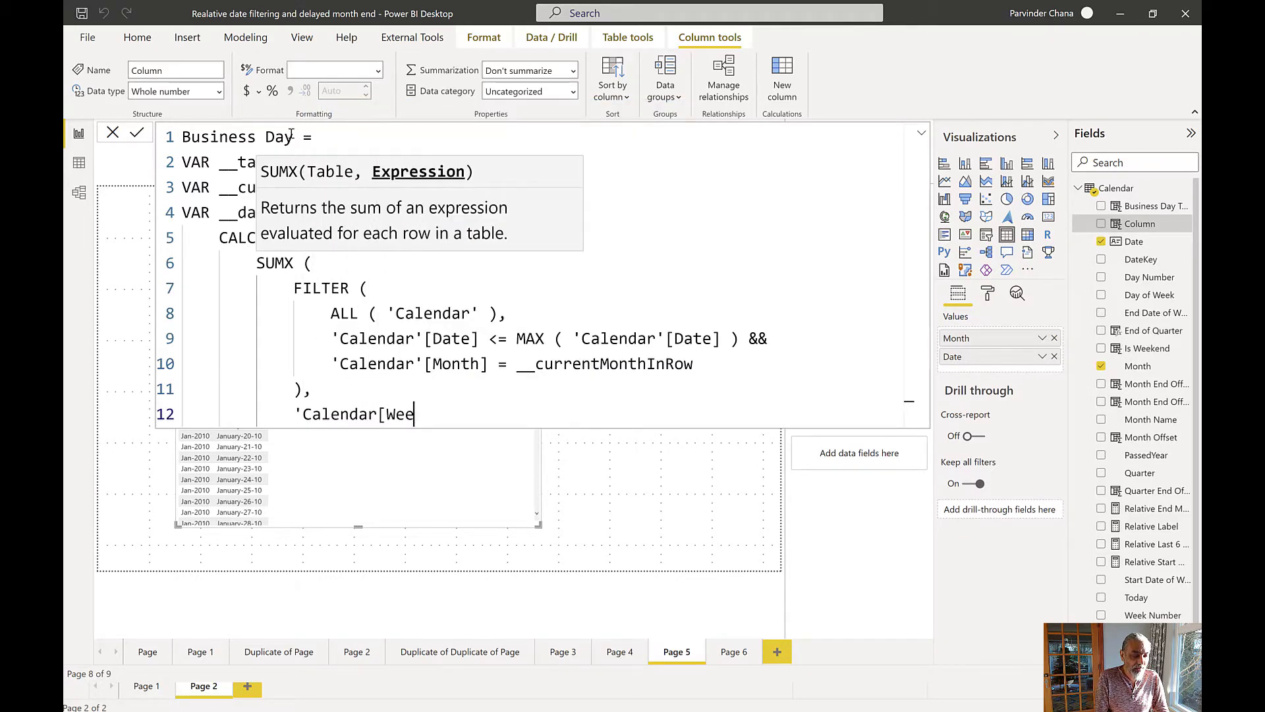
{"action": "type", "text": "kend]"}
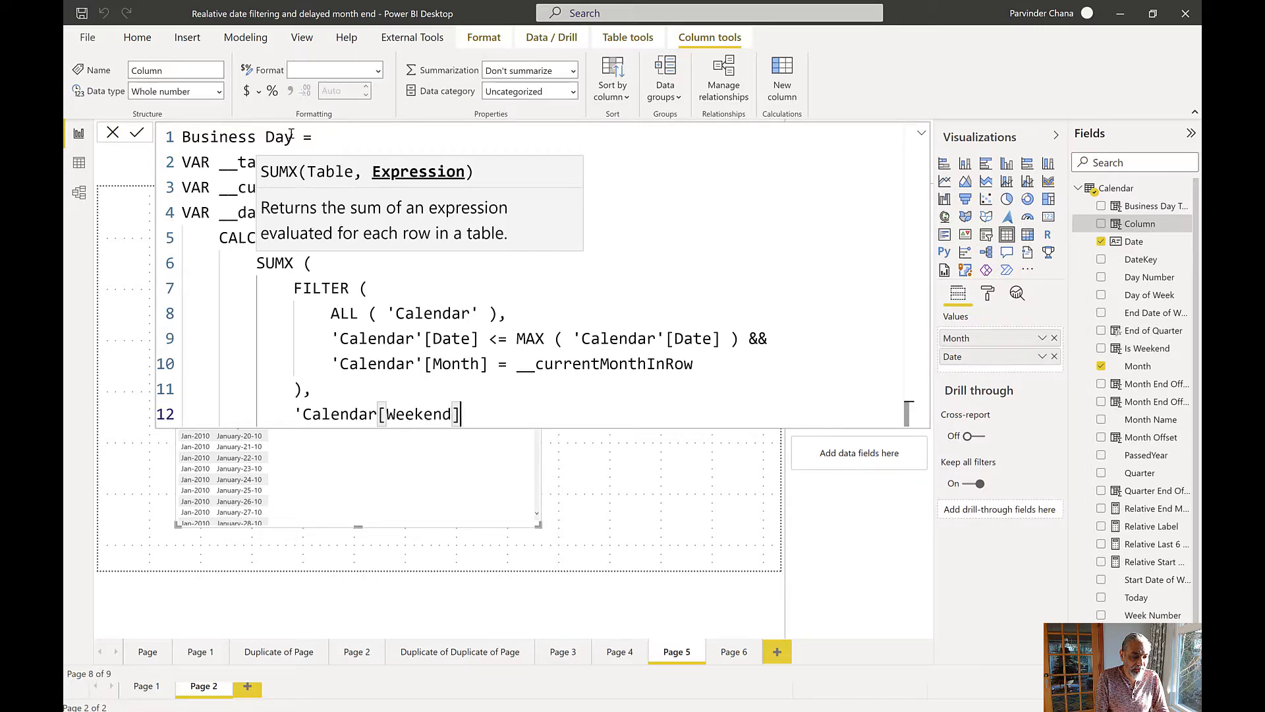
{"action": "key", "text": "BackSpace"}
{"action": "key", "text": "BackSpace"}
{"action": "key", "text": "BackSpace"}
{"action": "key", "text": "BackSpace"}
{"action": "key", "text": "BackSpace"}
{"action": "key", "text": "BackSpace"}
{"action": "key", "text": "BackSpace"}
{"action": "key", "text": "BackSpace"}
{"action": "key", "text": "BackSpace"}
{"action": "key", "text": "BackSpace"}
{"action": "key", "text": "BackSpace"}
{"action": "key", "text": "BackSpace"}
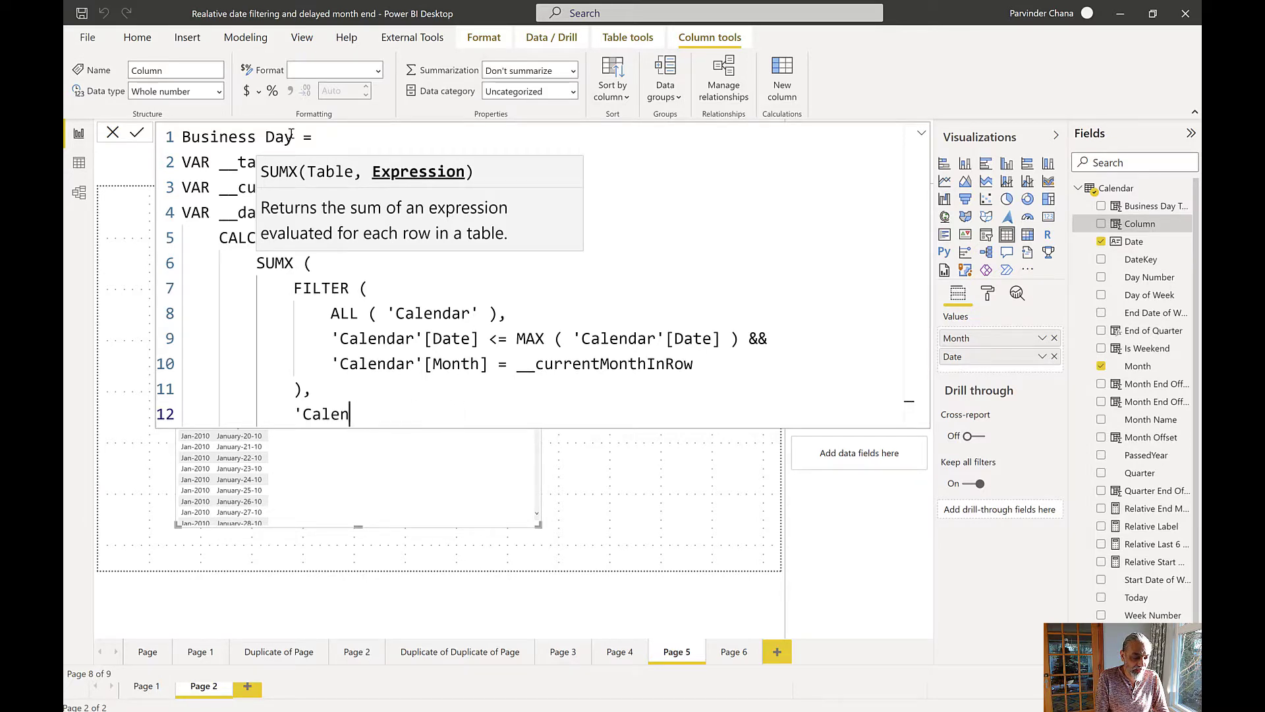
{"action": "type", "text": "dar'[Week"}
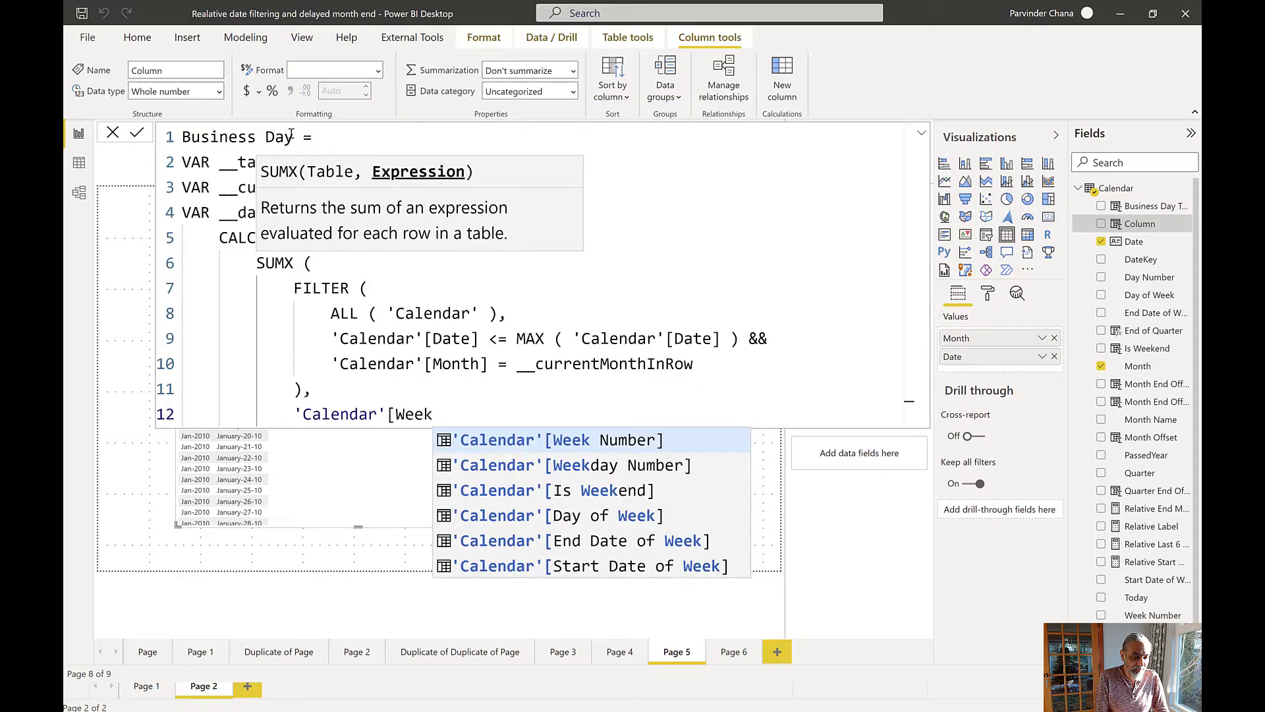
{"action": "key", "text": "Down"}
{"action": "key", "text": "Down"}
{"action": "key", "text": "Return"}
{"action": "key", "text": "Return"}
{"action": "type", "text": ")"}
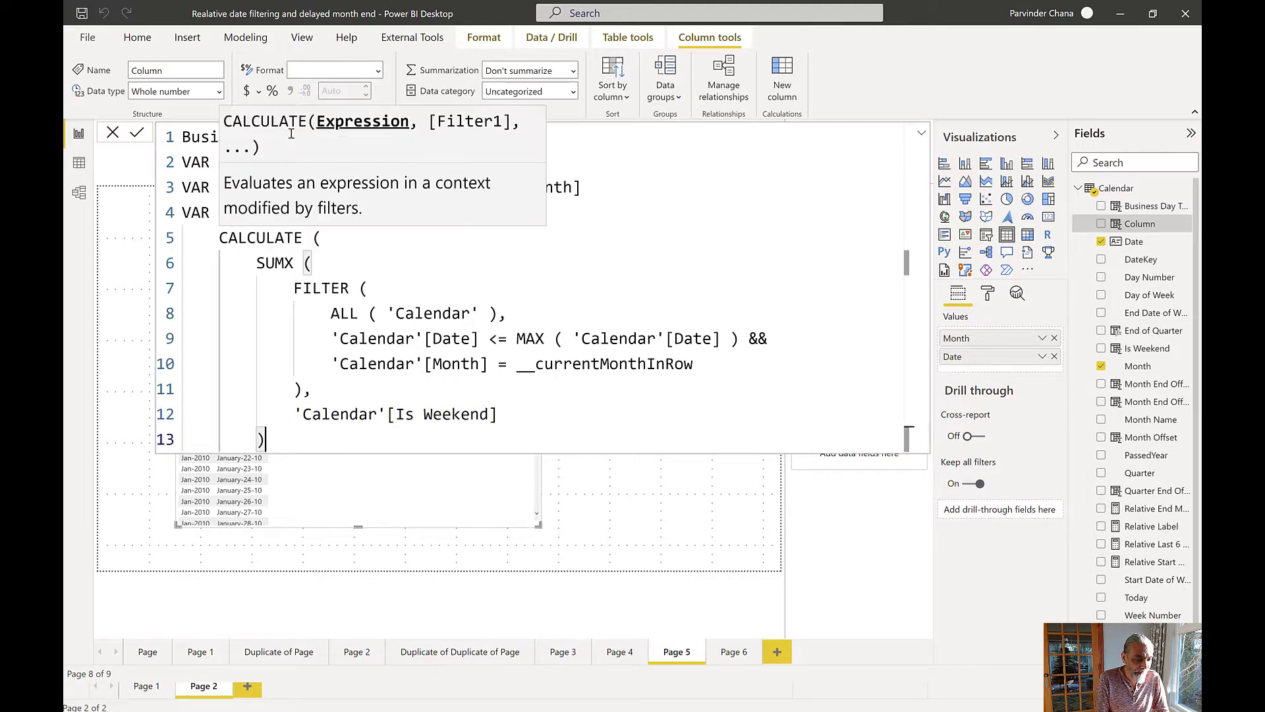
{"action": "key", "text": "Return"}
{"action": "type", "text": ")"}
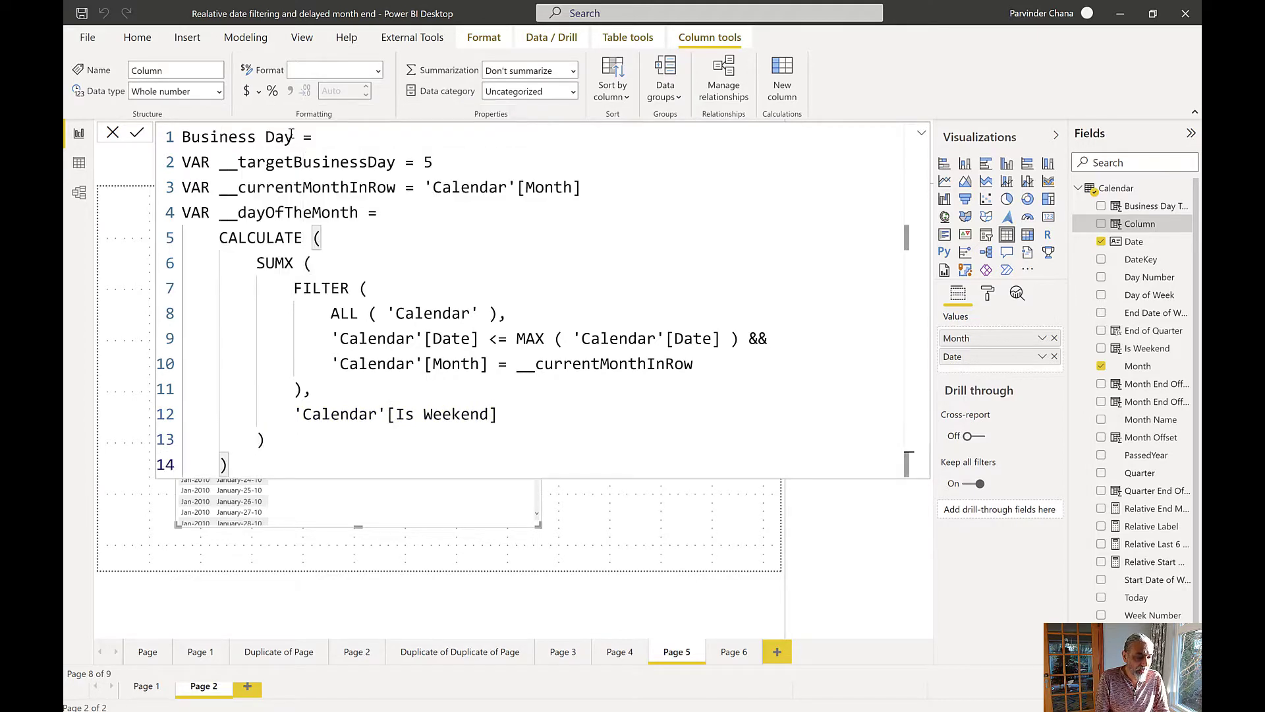
End the formula with RETURN __dayOfTheMonth.
{"action": "key", "text": "Return"}
{"action": "key", "text": "BackSpace"}
{"action": "type", "text": "RETURN"}
{"action": "key", "text": "Return"}
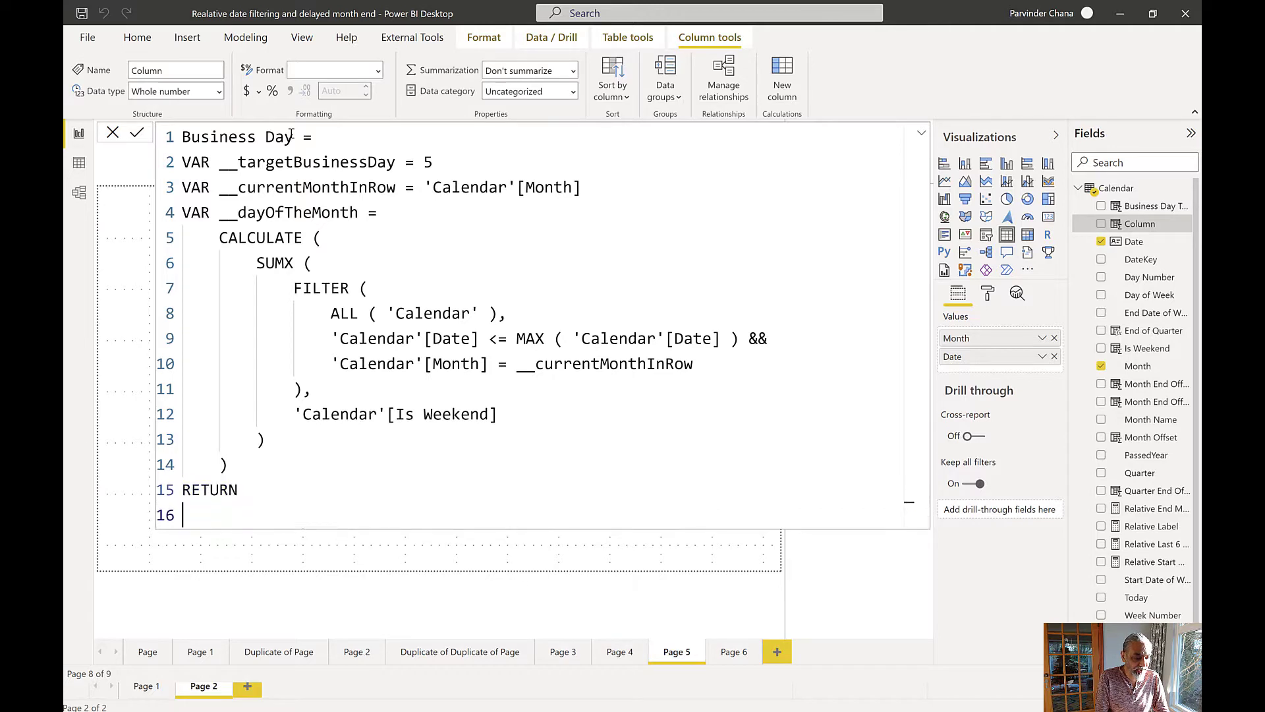
{"action": "type", "text": "__day"}
{"action": "key", "text": "Return"}
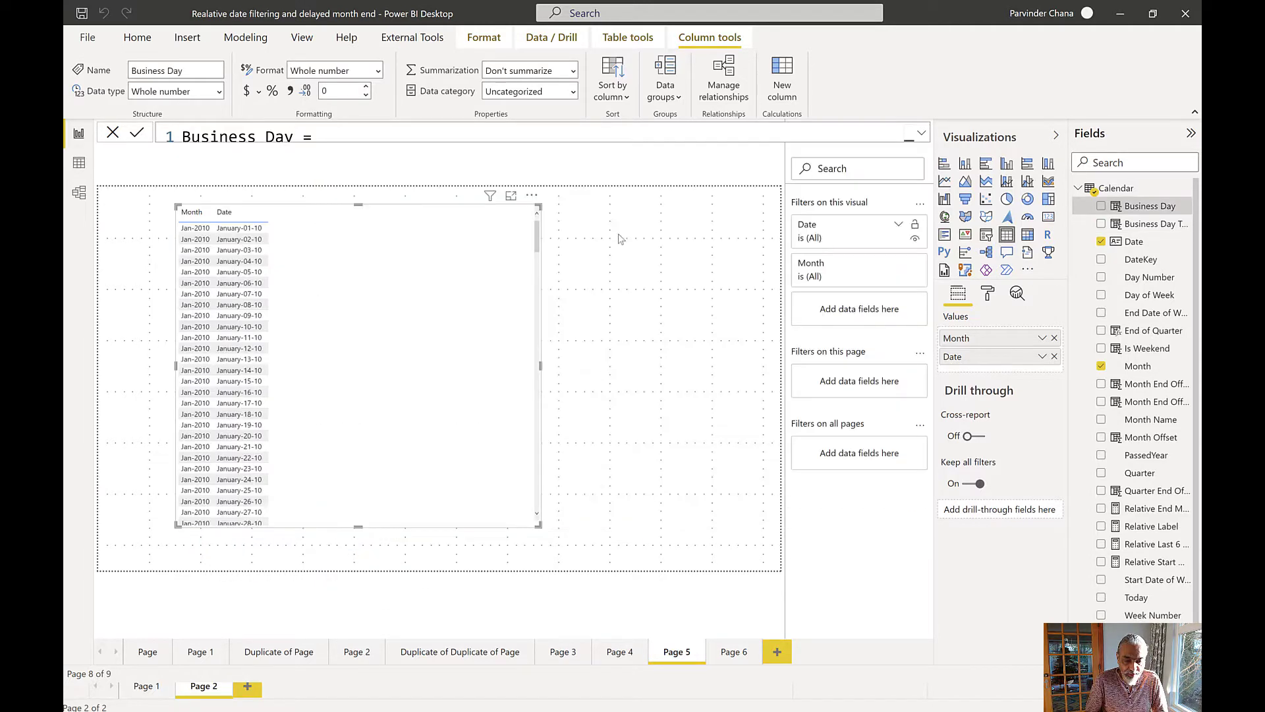
Add the Business Day, Is Weekend and Day of Week fields to the Page 5 table.
{"action": "left_click_drag", "start_coordinate": [1099, 208], "coordinate": [432, 264]}
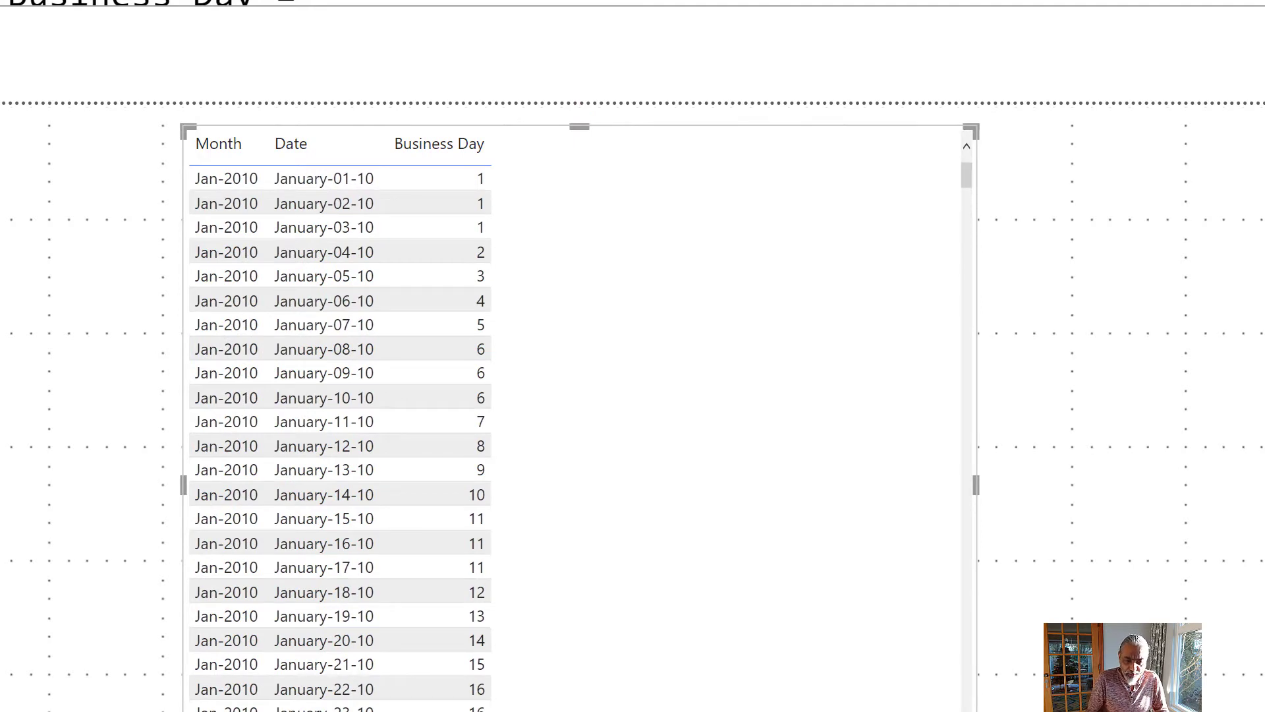
{"action": "left_click_drag", "start_coordinate": [1028, 310], "coordinate": [913, 293]}
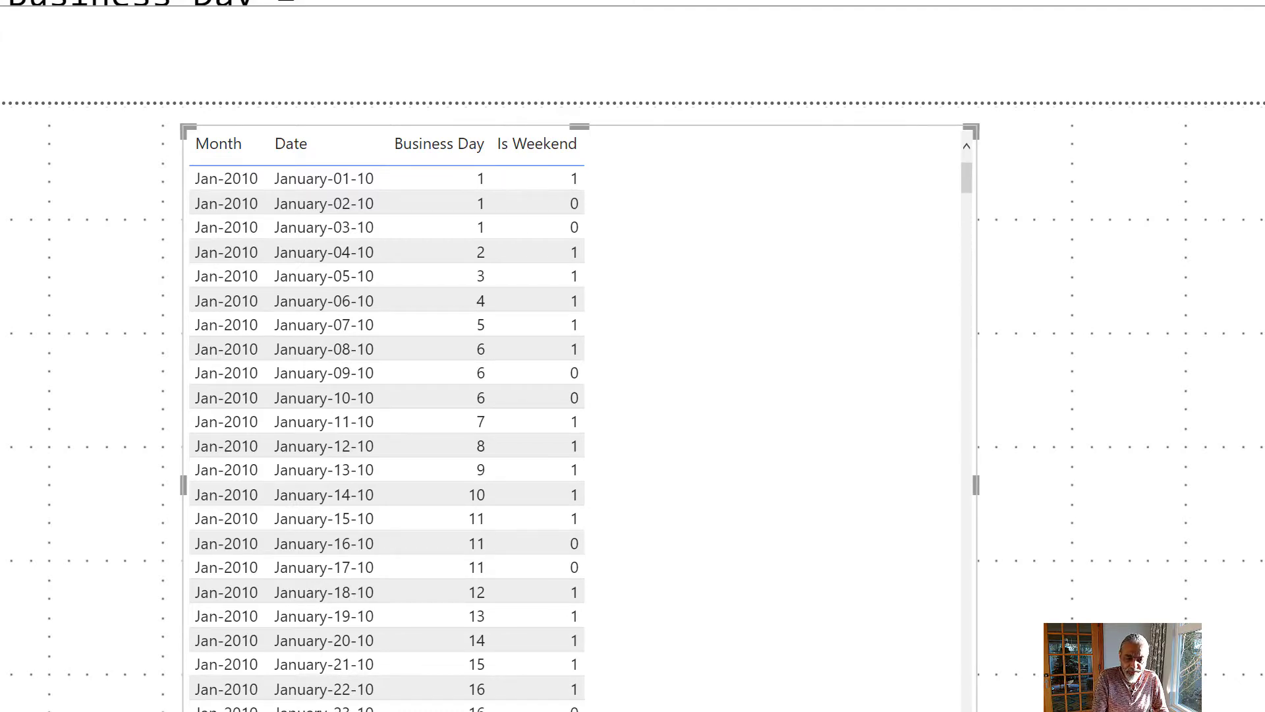
{"action": "left_click_drag", "start_coordinate": [1254, 251], "coordinate": [687, 352]}
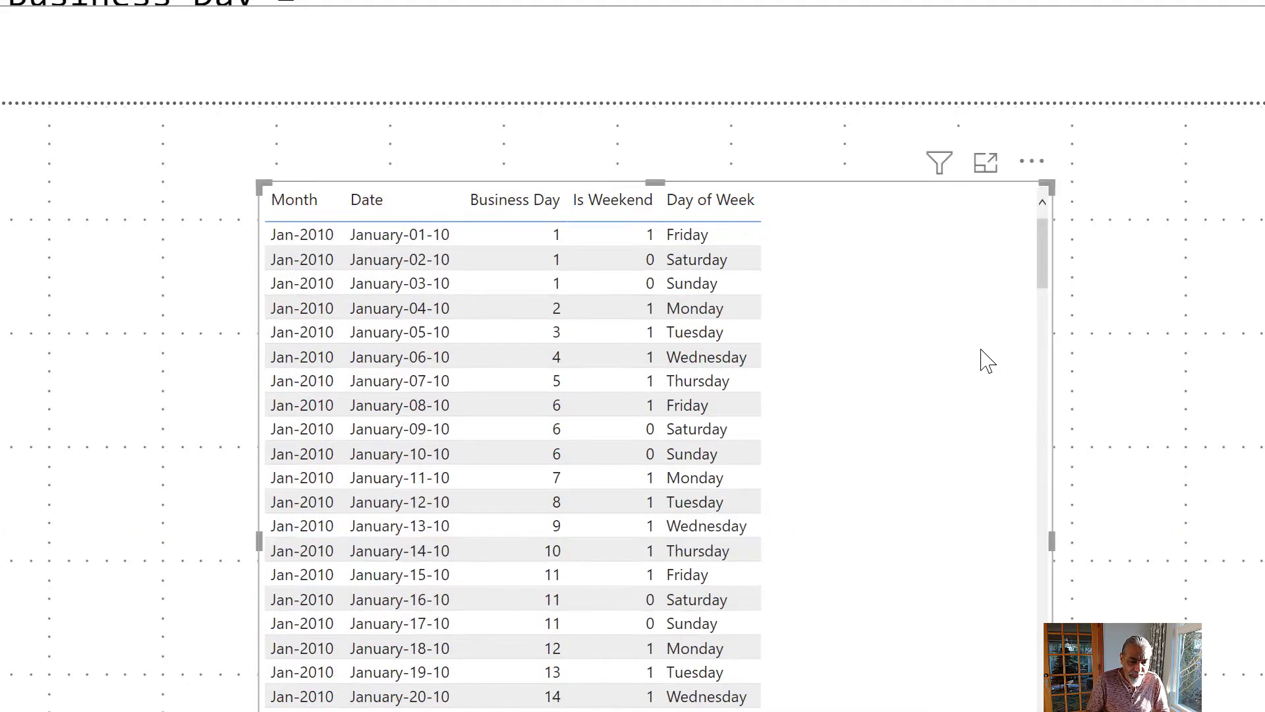
Sort the table and check January–February Business Day values in Focus mode, then go back.
{"action": "left_click", "coordinate": [613, 199]}
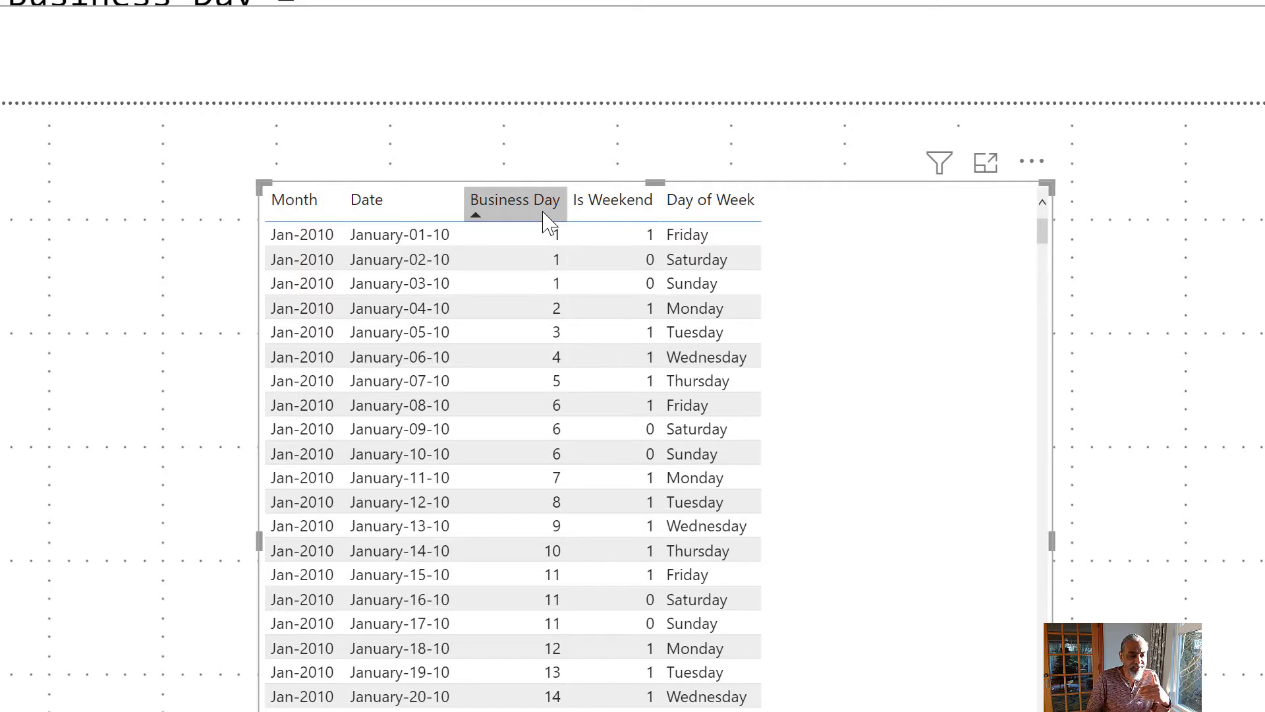
{"action": "left_click", "coordinate": [986, 163]}
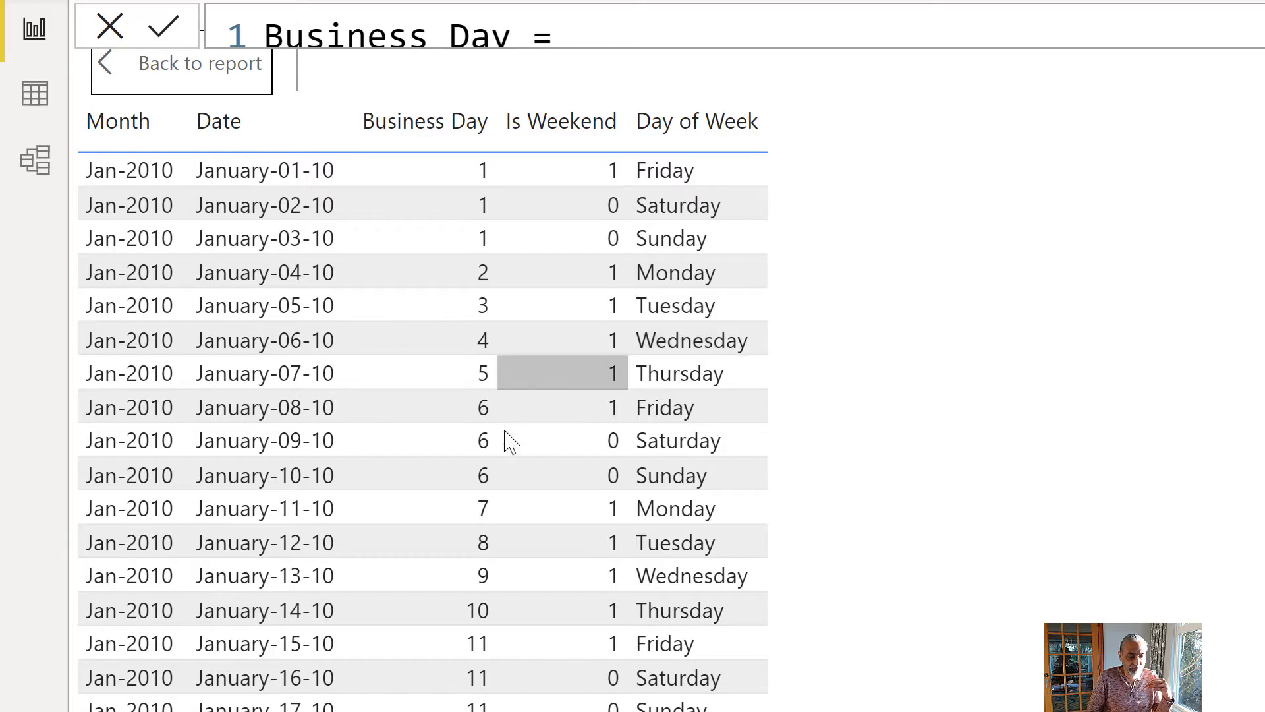
{"action": "scroll", "coordinate": [495, 462], "scroll_direction": "down", "scroll_amount": 5}
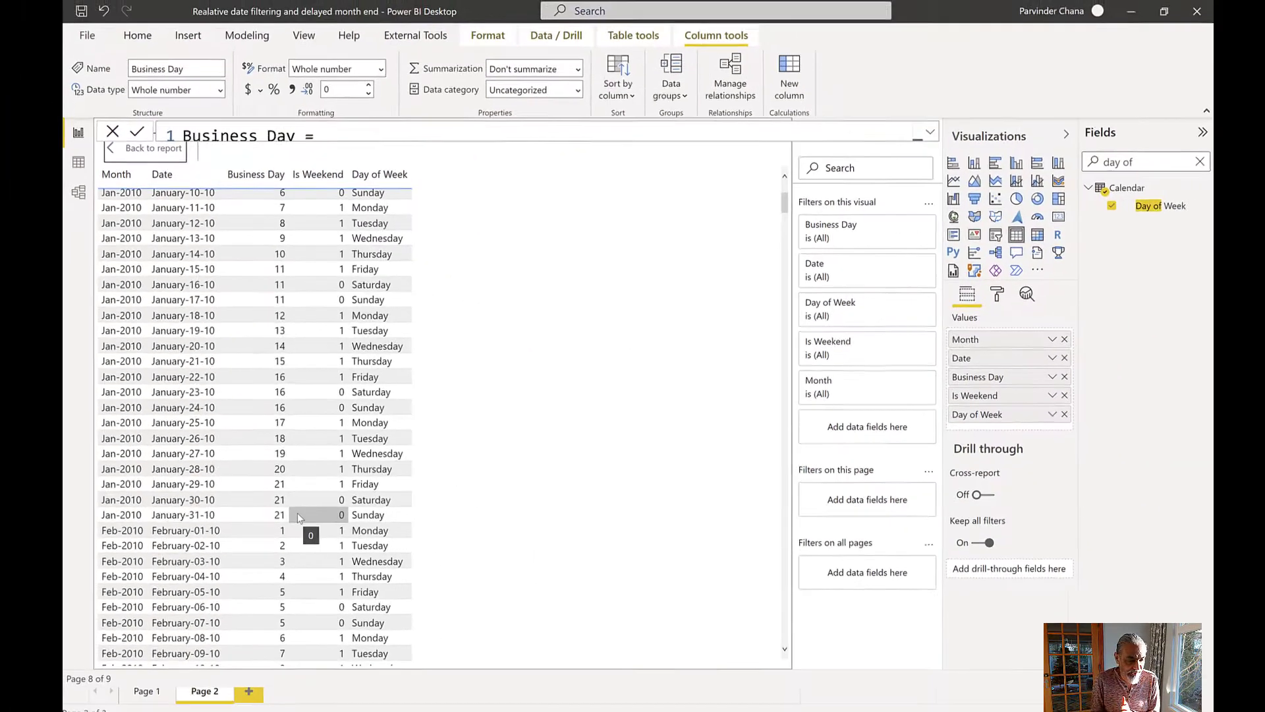
{"action": "scroll", "coordinate": [231, 455], "scroll_direction": "down", "scroll_amount": 5}
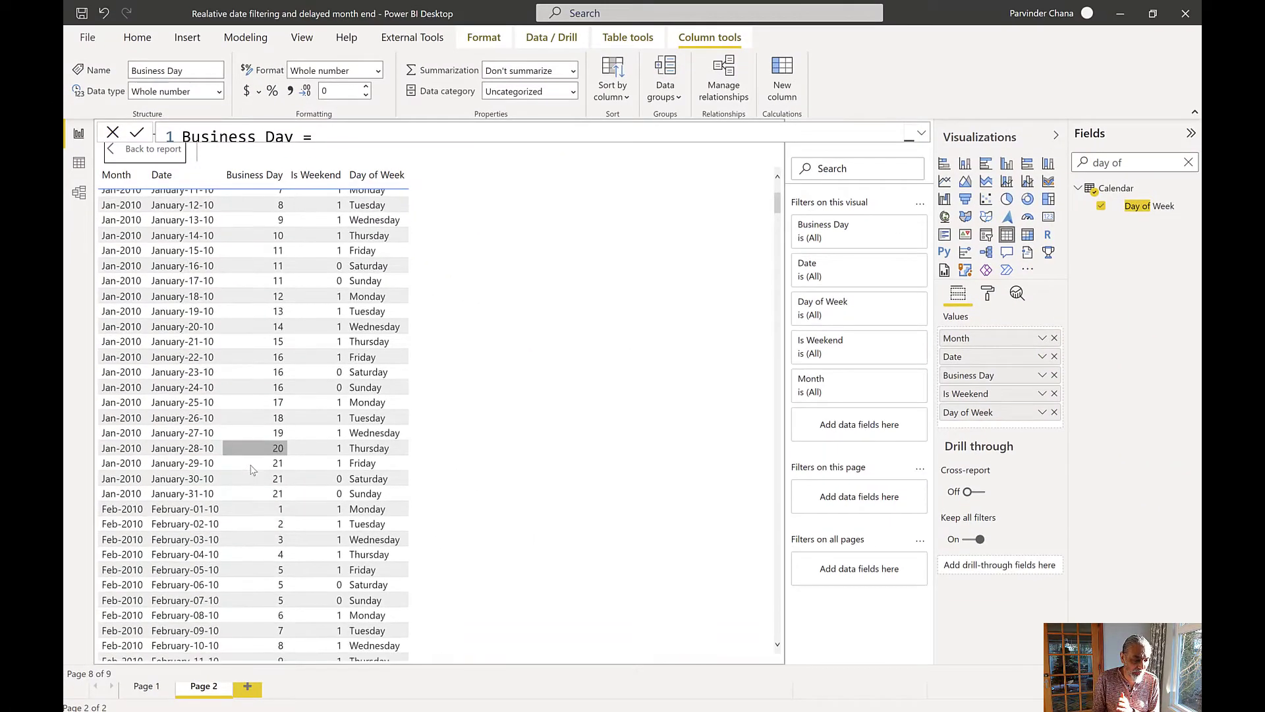
{"action": "scroll", "coordinate": [231, 454], "scroll_direction": "down", "scroll_amount": 3}
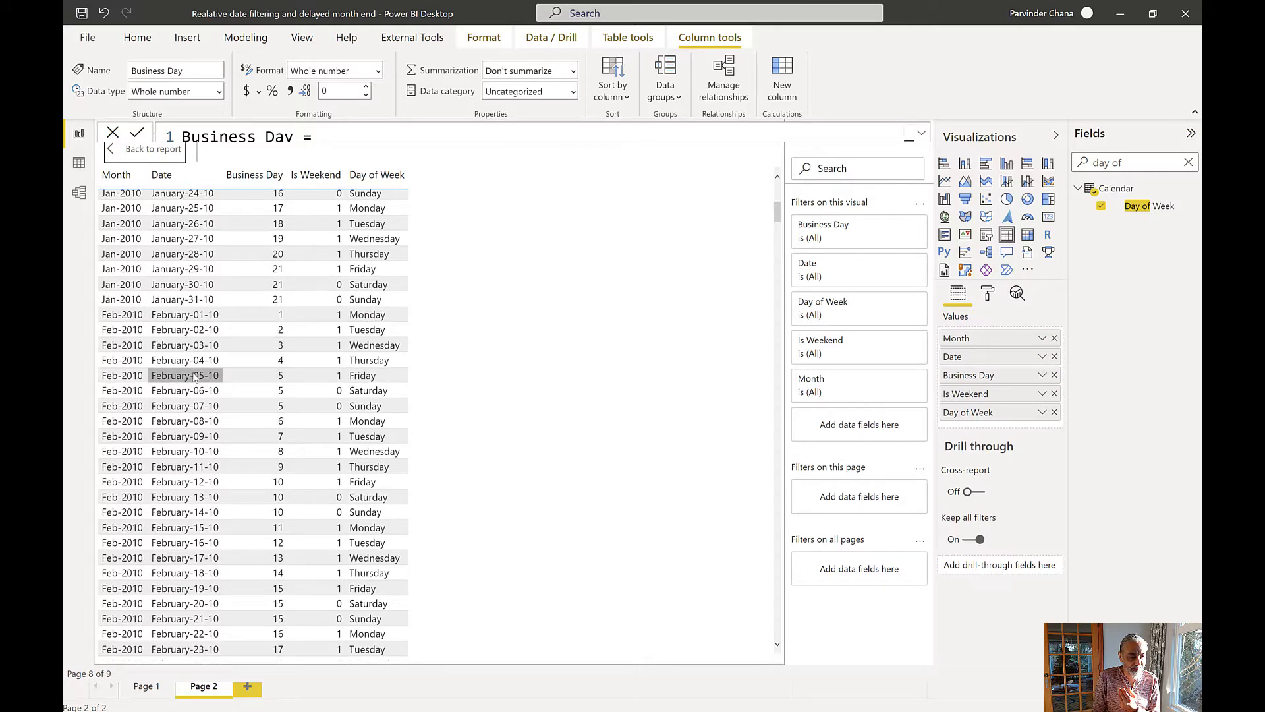
{"action": "scroll", "coordinate": [290, 316], "scroll_direction": "up", "scroll_amount": 8}
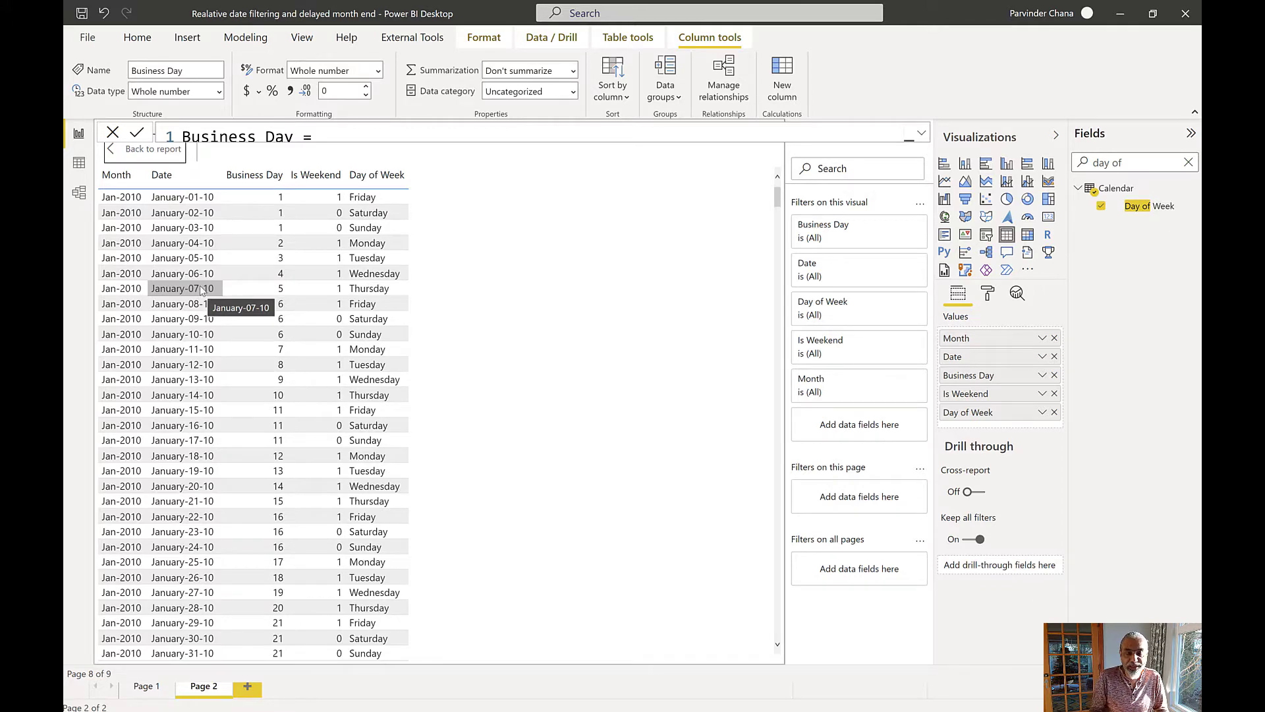
{"action": "left_click", "coordinate": [140, 158]}
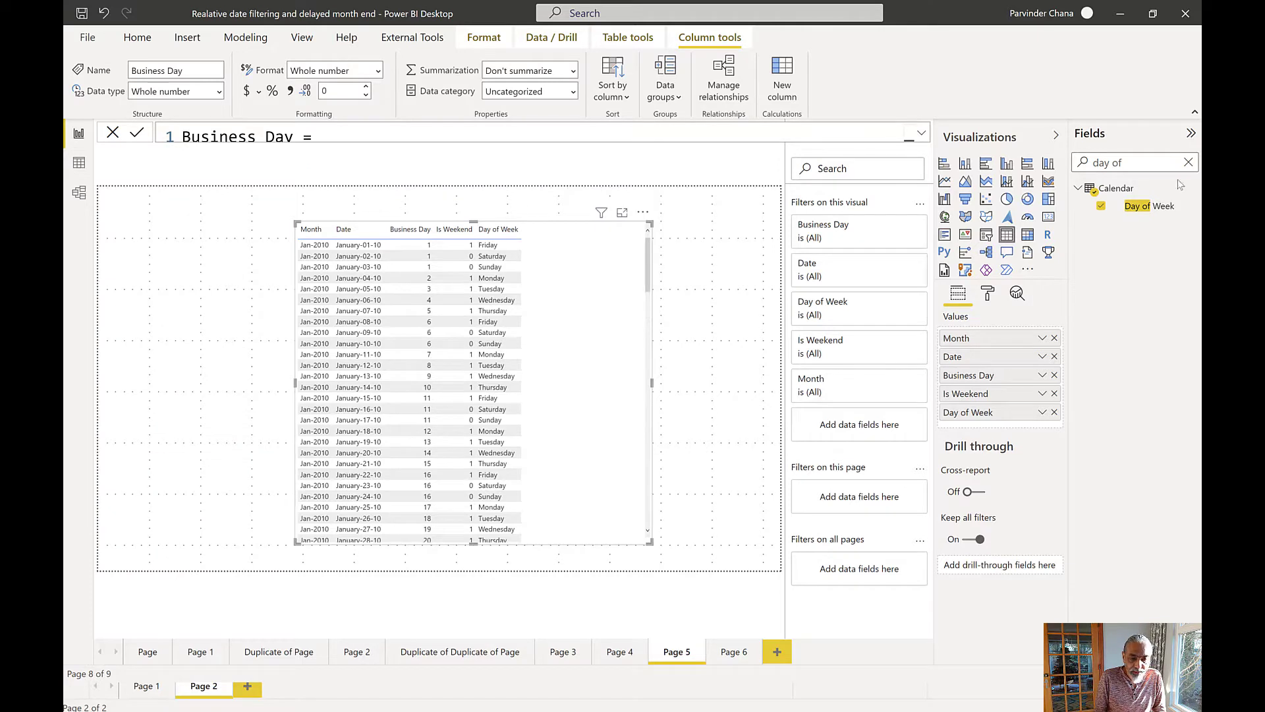
Search fields for 'busin', select Business Day and expand its formula.
{"action": "left_click", "coordinate": [1150, 205]}
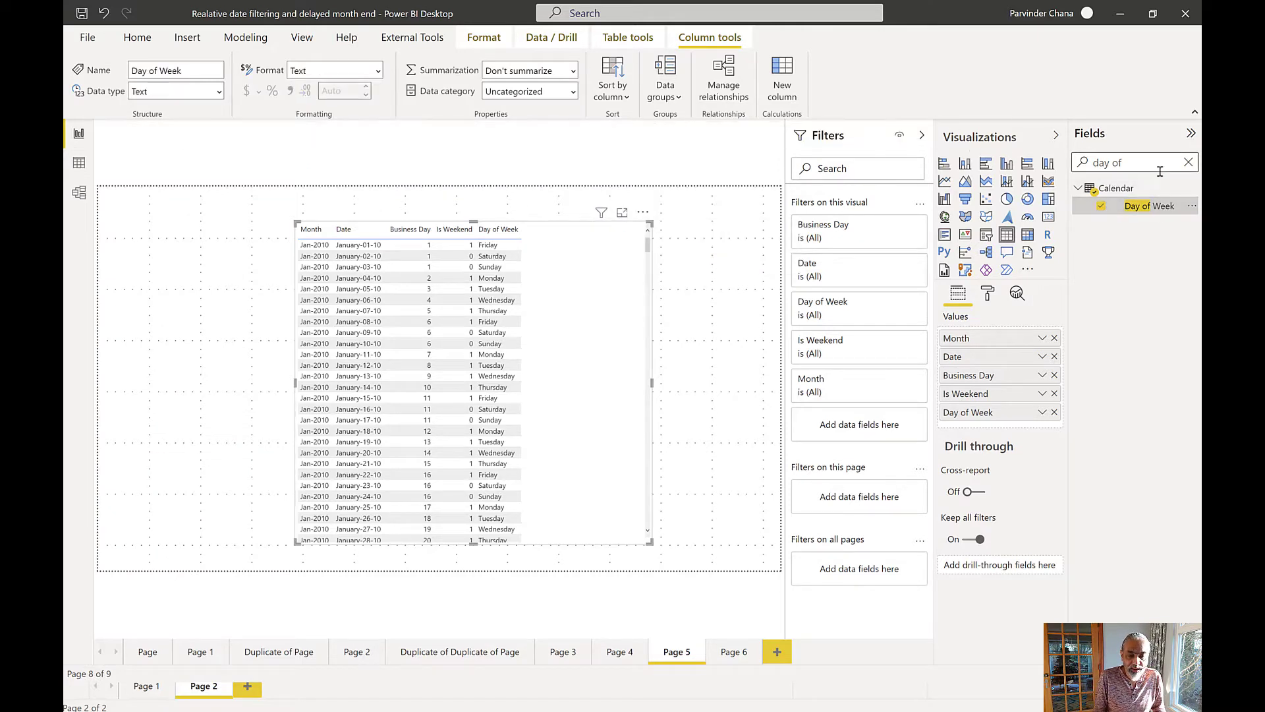
{"action": "left_click_drag", "start_coordinate": [1142, 164], "coordinate": [1052, 167]}
{"action": "type", "text": "bsu"}
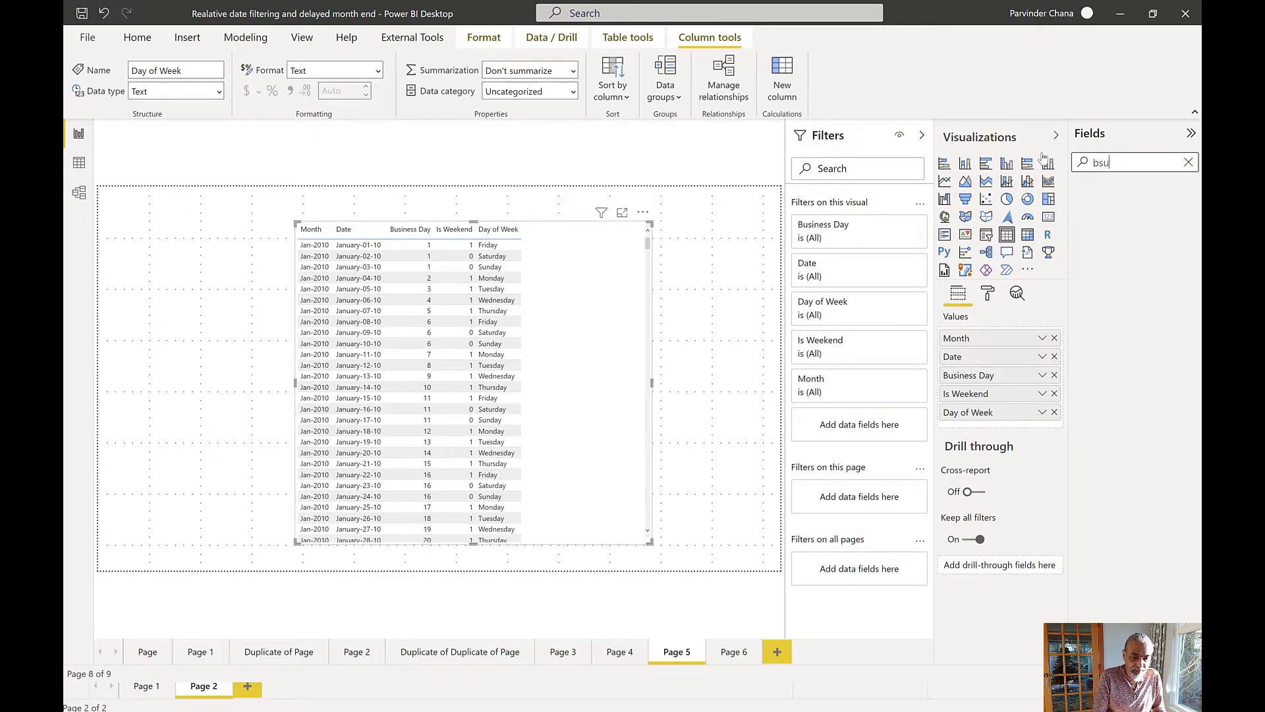
{"action": "key", "text": "BackSpace"}
{"action": "type", "text": "usin"}
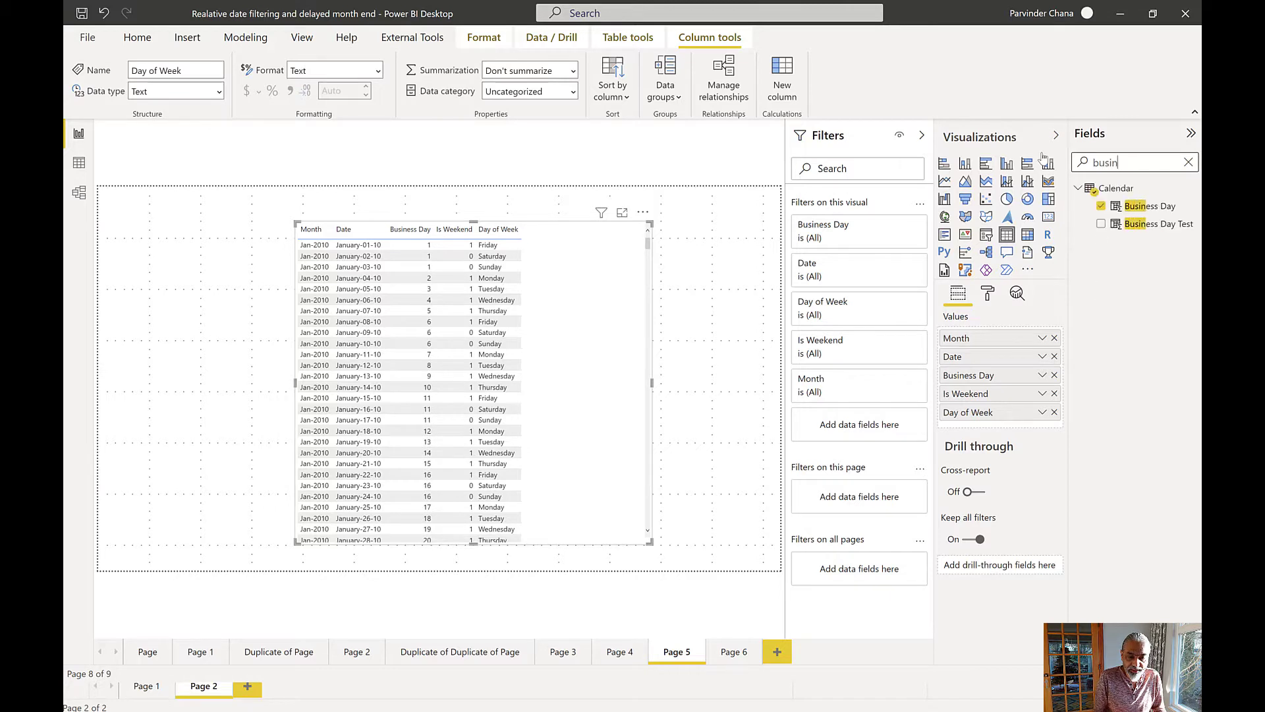
{"action": "left_click", "coordinate": [1135, 206]}
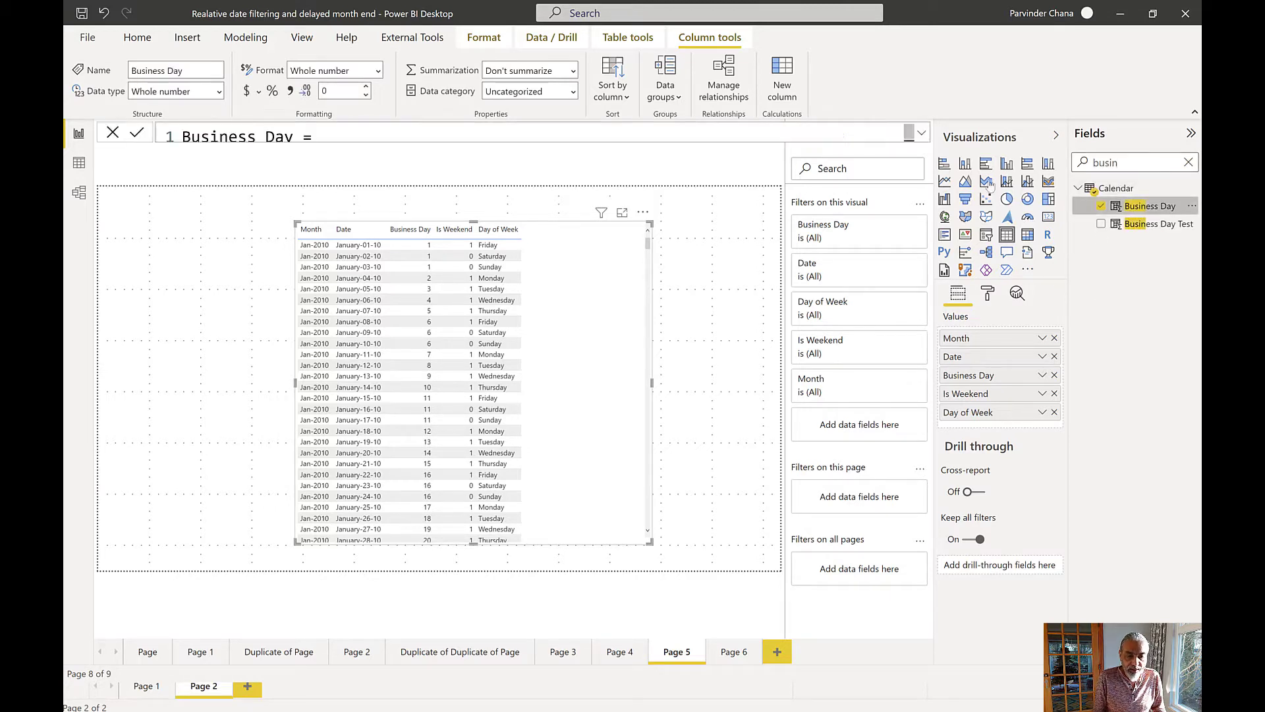
{"action": "left_click", "coordinate": [921, 133]}
Replace the RETURN value with IF ( __dayOfTheMonth = __targetBusinessDay, 1 ) and commit.
{"action": "left_click_drag", "start_coordinate": [323, 515], "coordinate": [164, 517]}
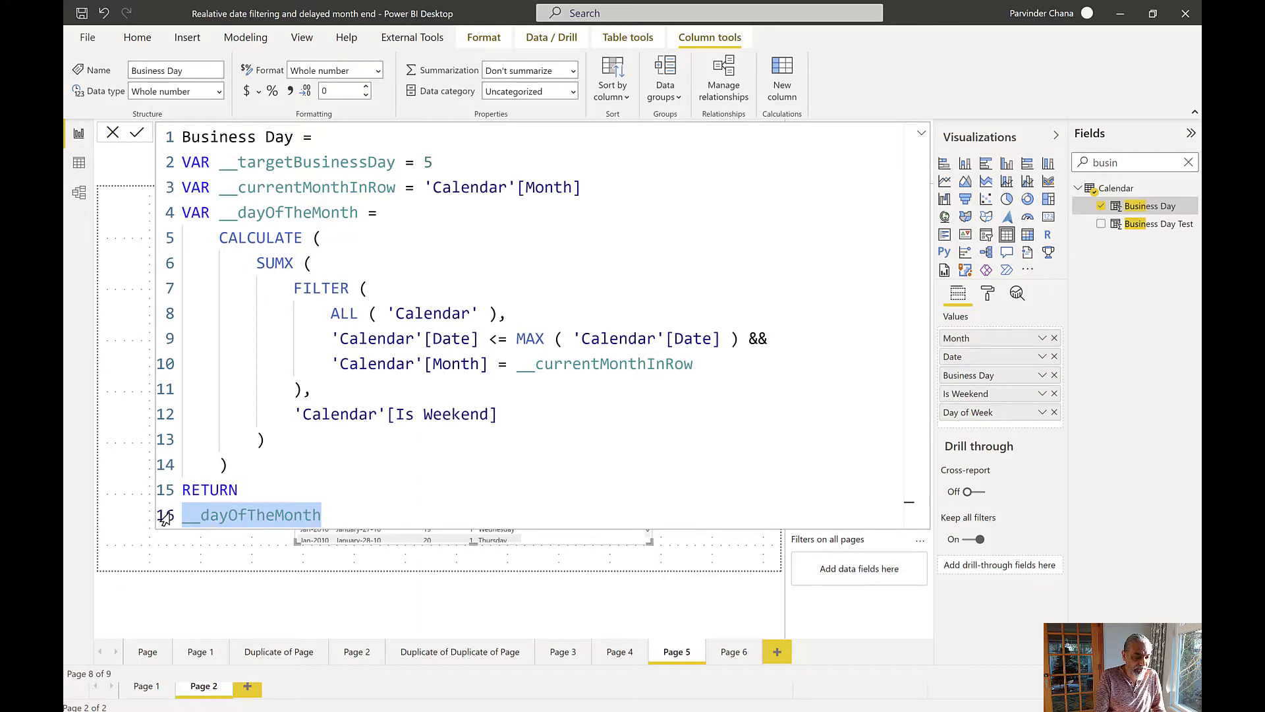
{"action": "type", "text": "IF ( __dayOfTheMonth ="}
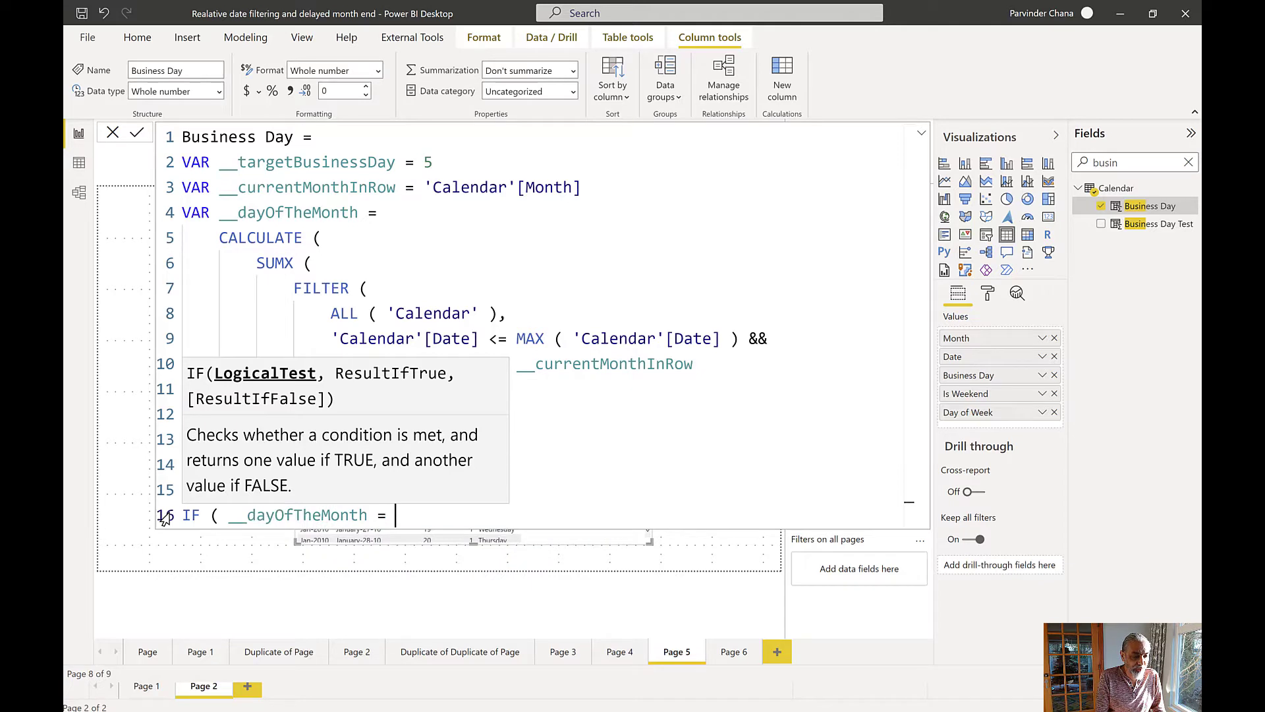
{"action": "type", "text": " __target"}
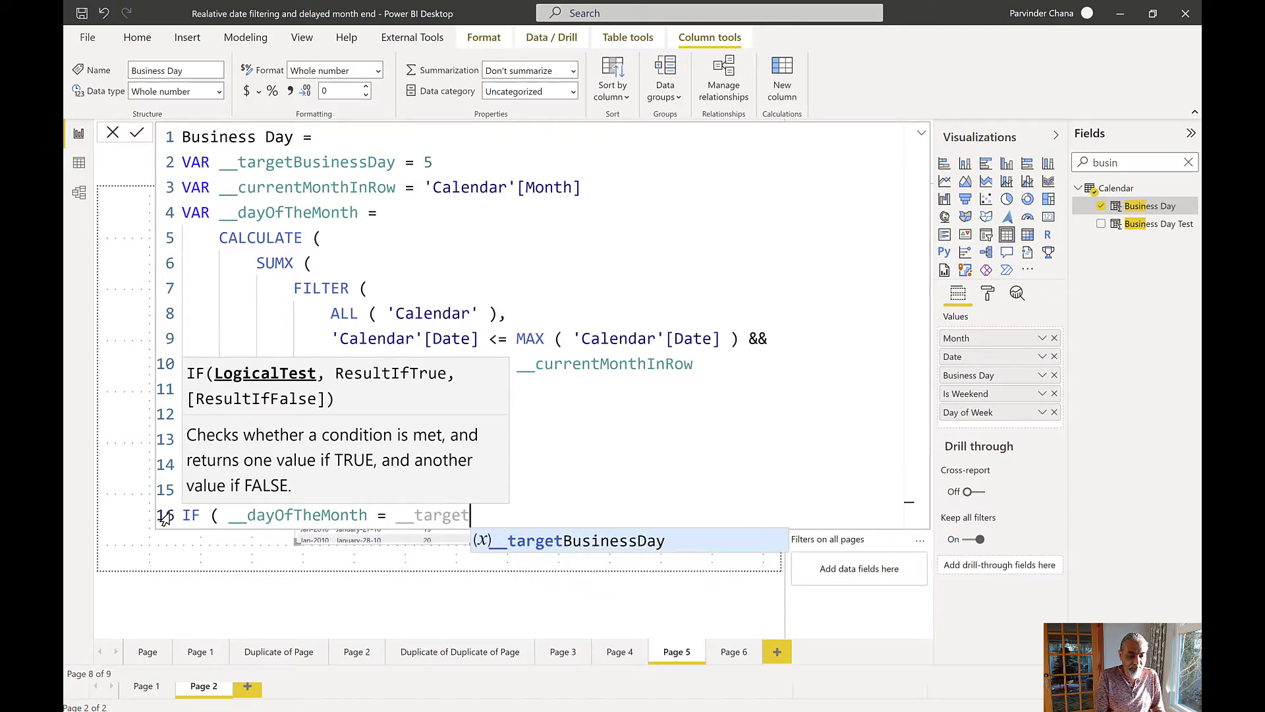
{"action": "key", "text": "Tab"}
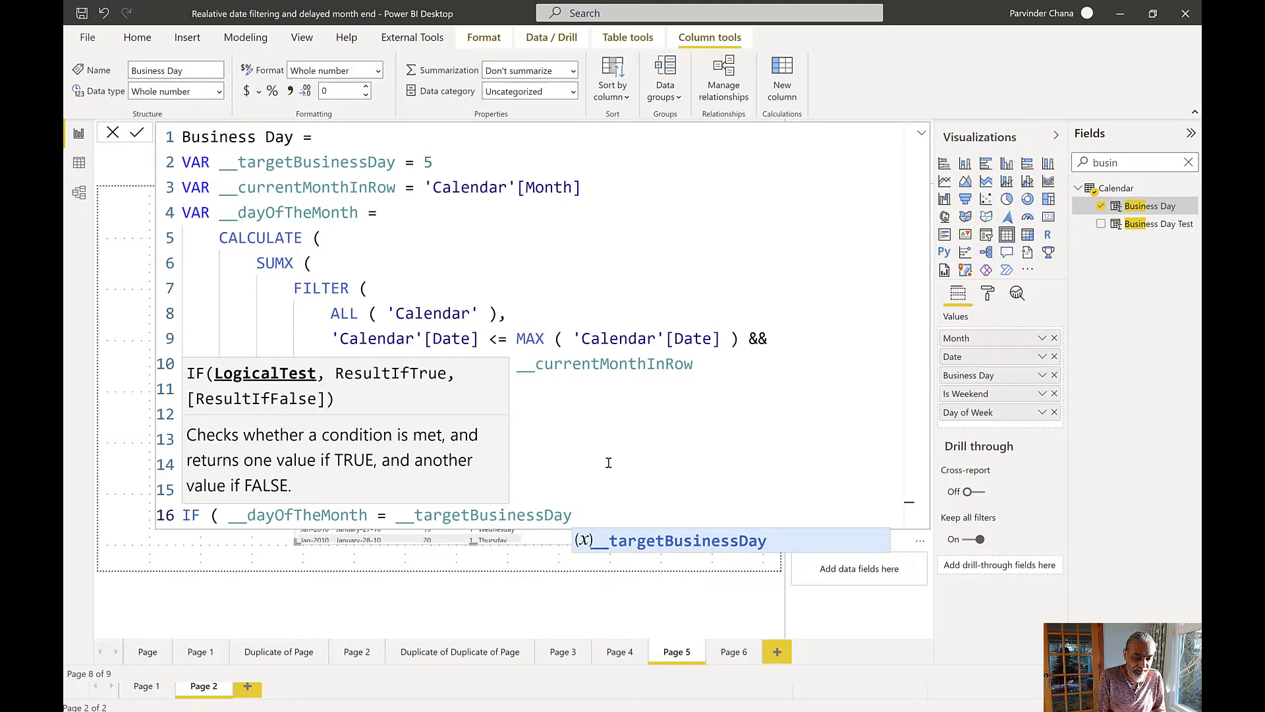
{"action": "type", "text": ", "}
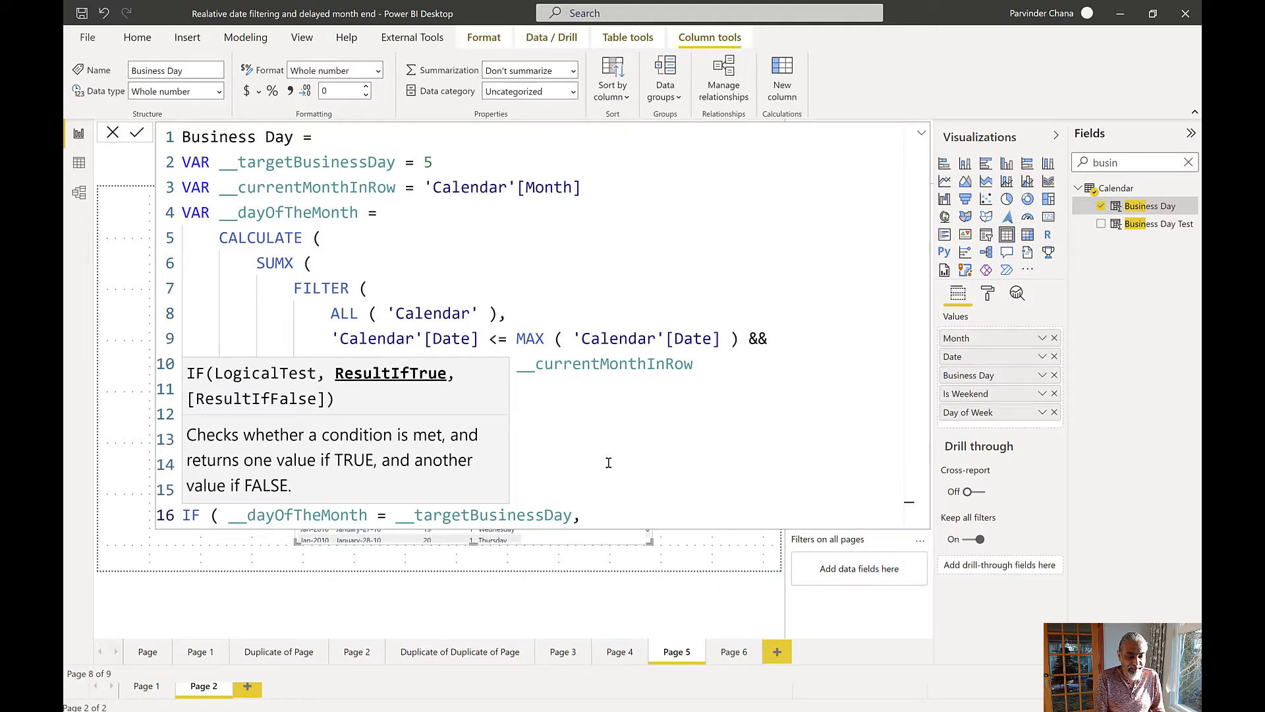
{"action": "type", "text": "1, 0 )"}
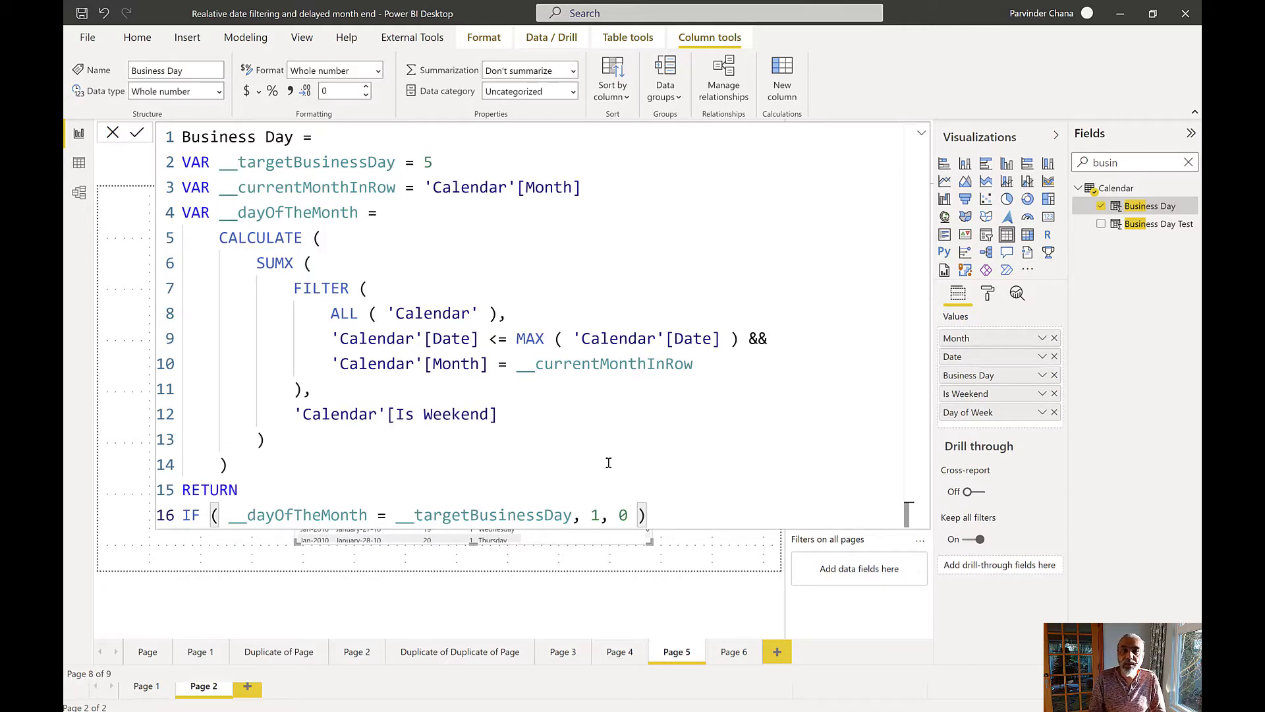
{"action": "key", "text": "BackSpace"}
{"action": "key", "text": "BackSpace"}
{"action": "key", "text": "BackSpace"}
{"action": "key", "text": "BackSpace"}
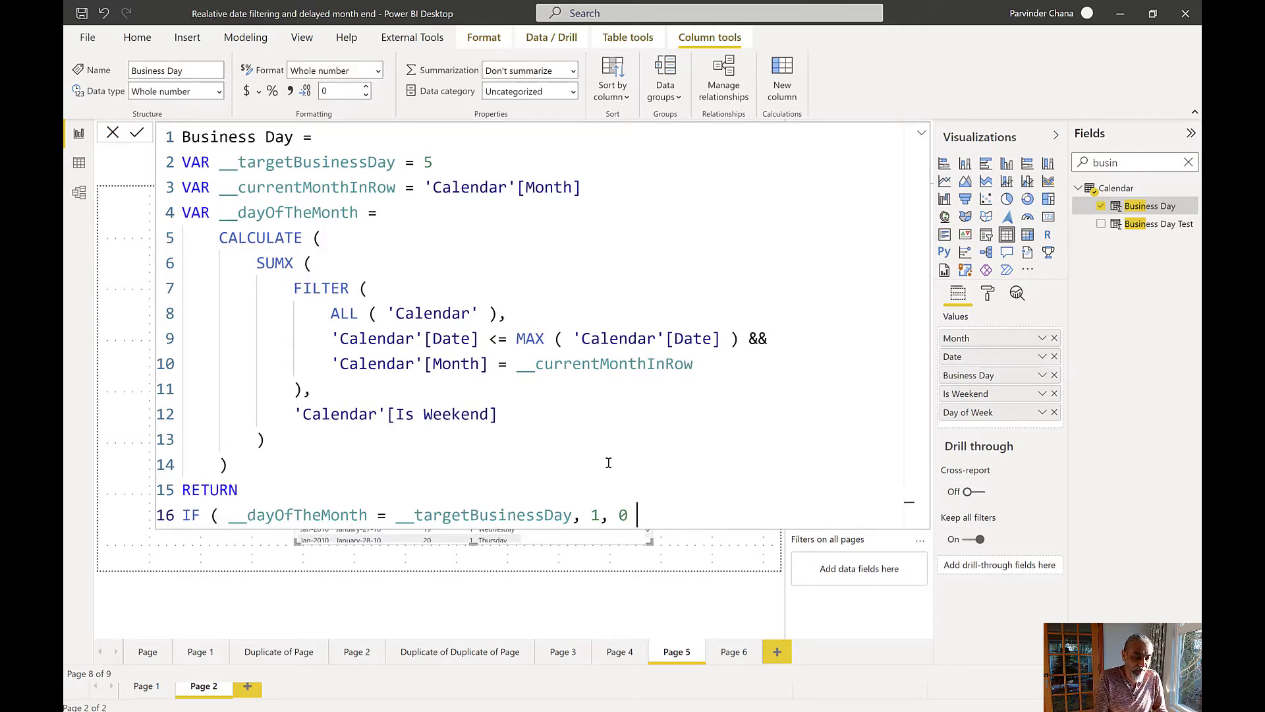
{"action": "type", "text": ")"}
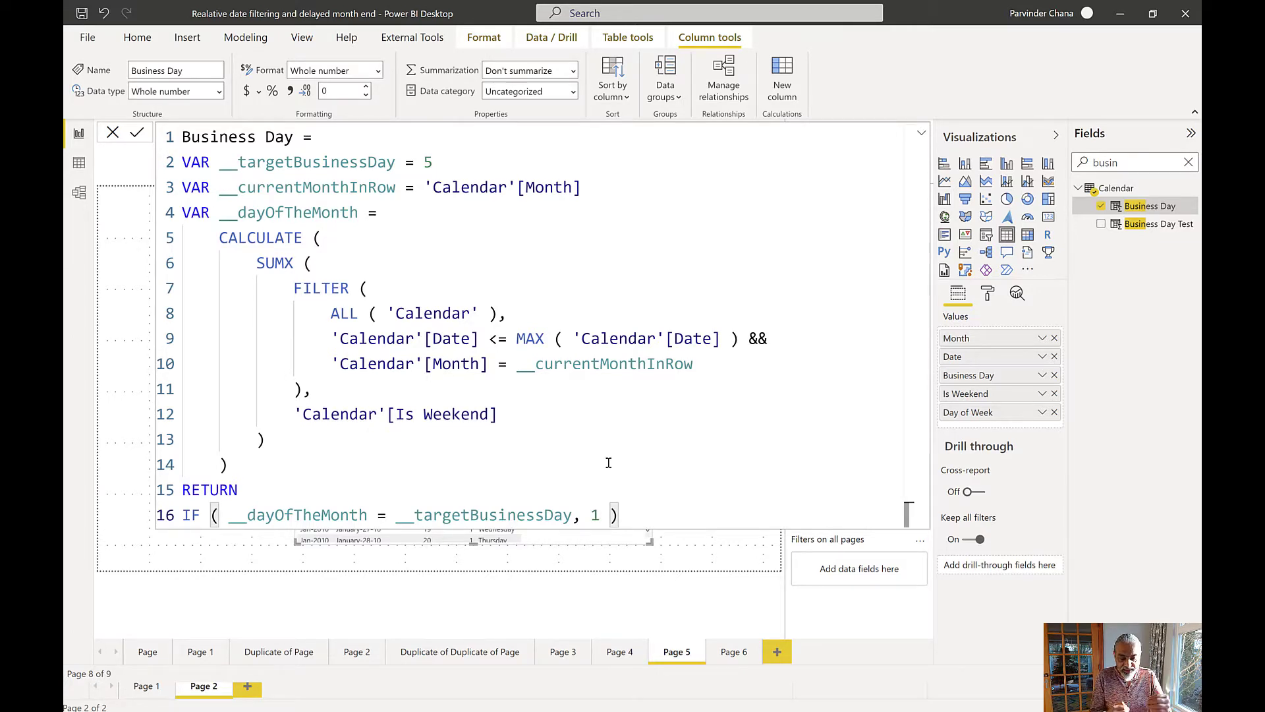
{"action": "key", "text": "Return"}
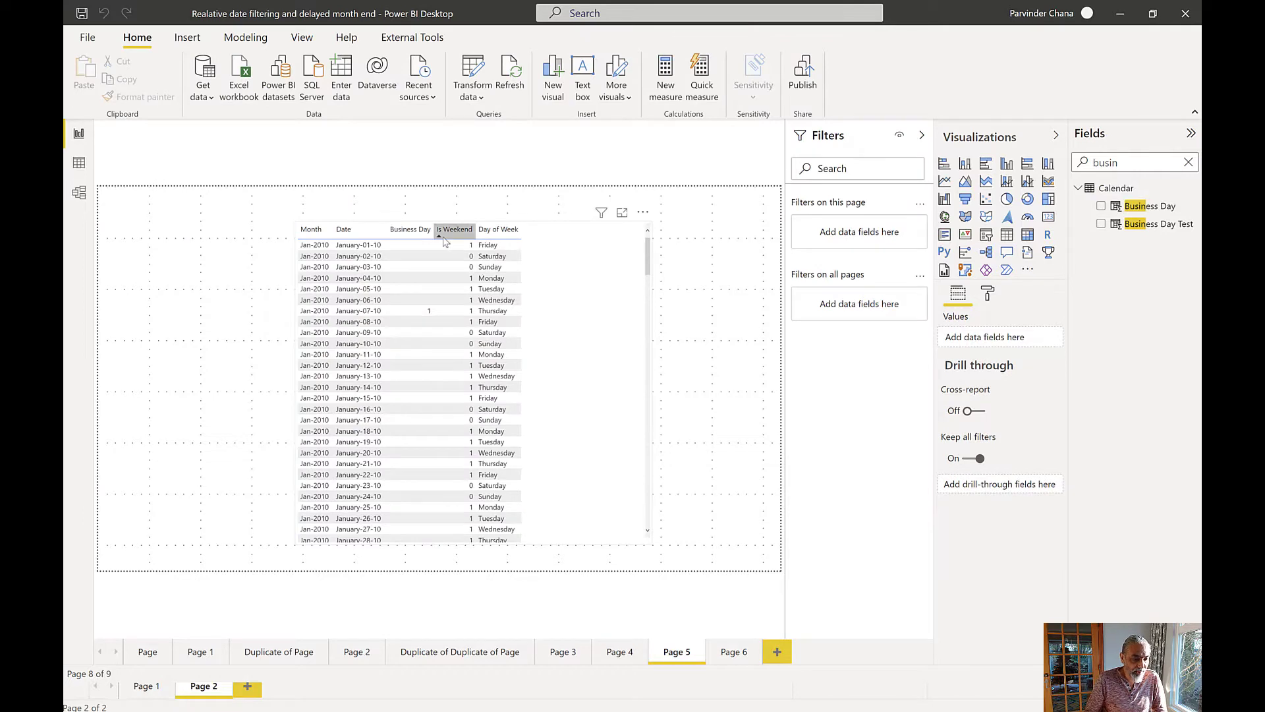
Inspect the February Business Day flags in Focus mode, then return to the report.
{"action": "left_click", "coordinate": [622, 213]}
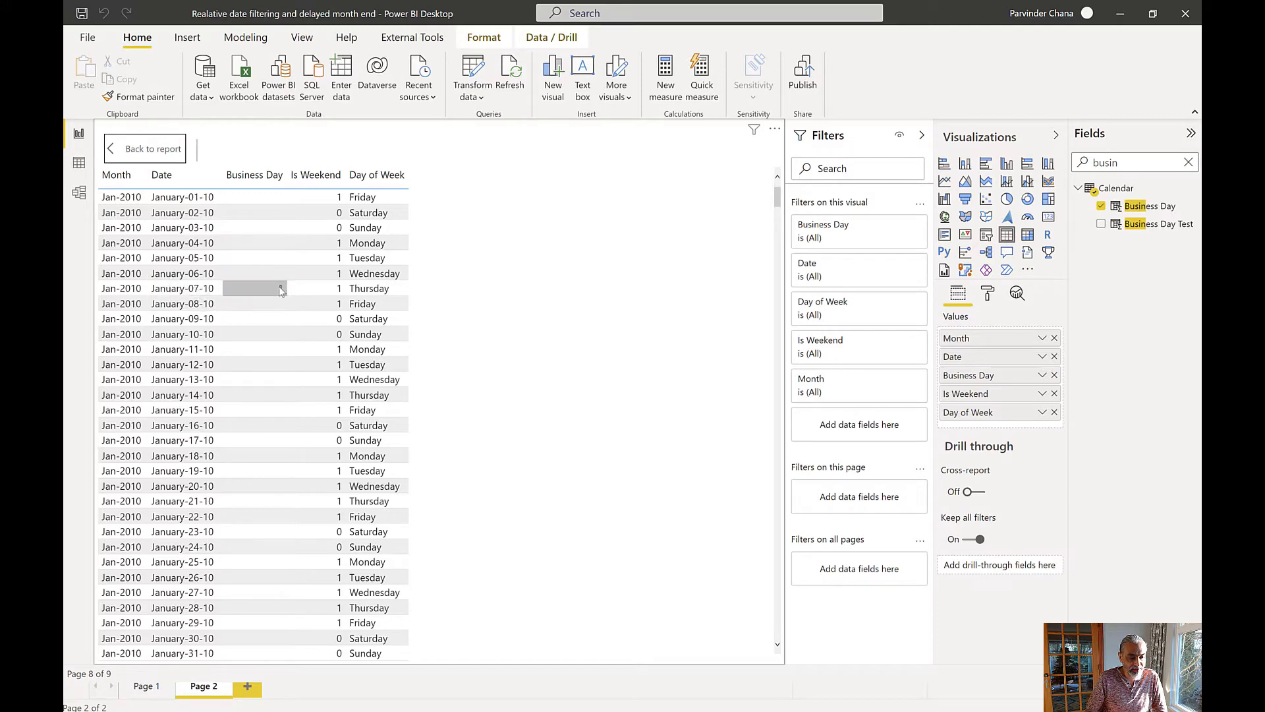
{"action": "scroll", "coordinate": [279, 303], "scroll_direction": "down", "scroll_amount": 5}
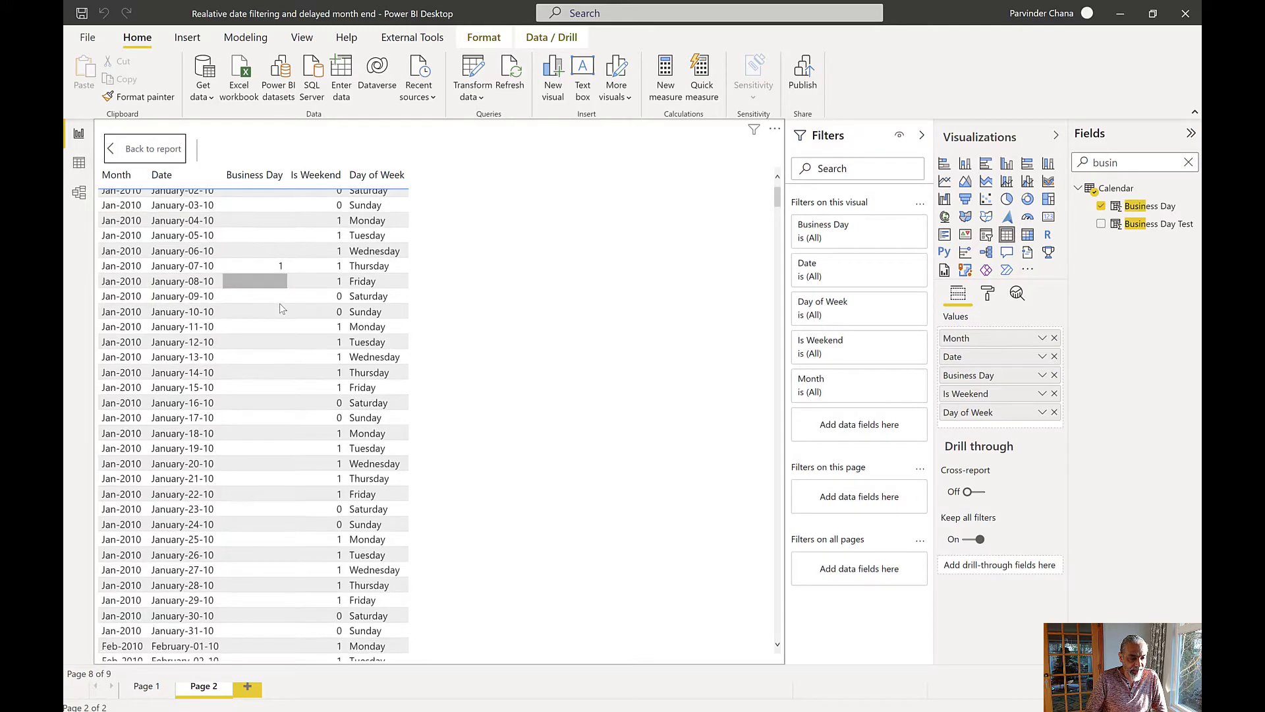
{"action": "scroll", "coordinate": [279, 303], "scroll_direction": "down", "scroll_amount": 9}
{"action": "scroll", "coordinate": [255, 280], "scroll_direction": "up", "scroll_amount": 3}
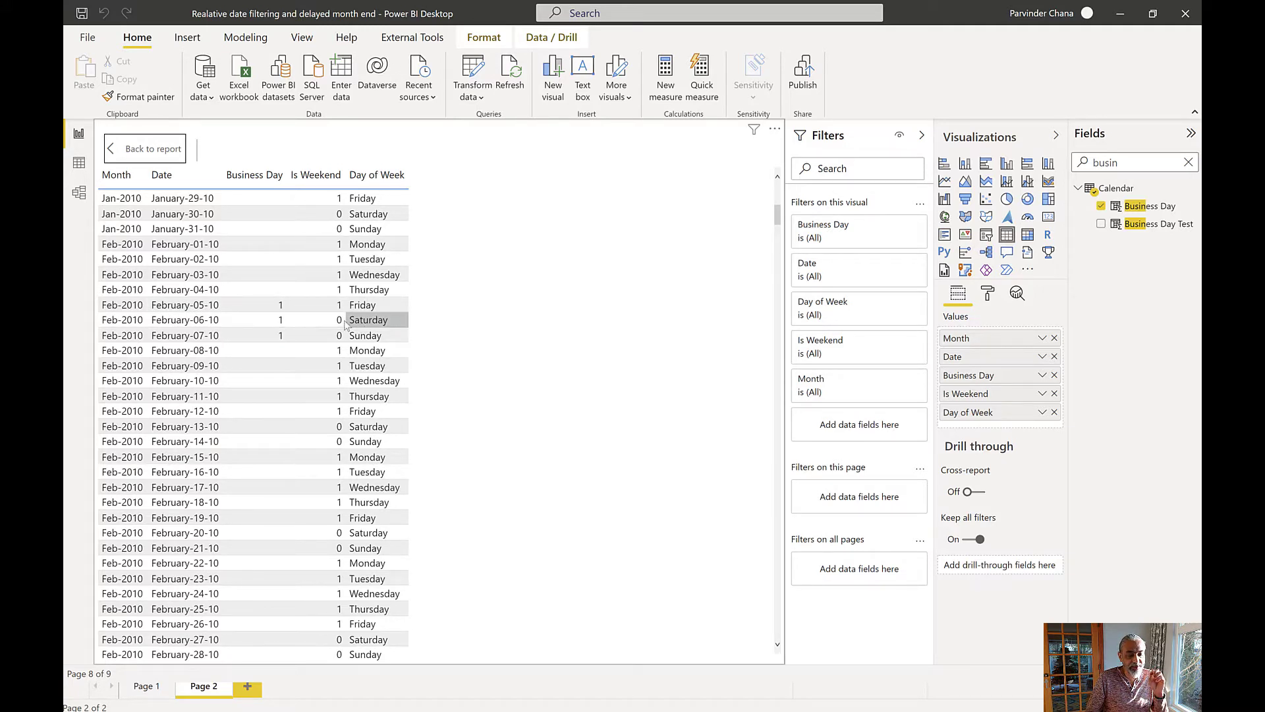
{"action": "left_click", "coordinate": [146, 148], "text": "ctrl"}
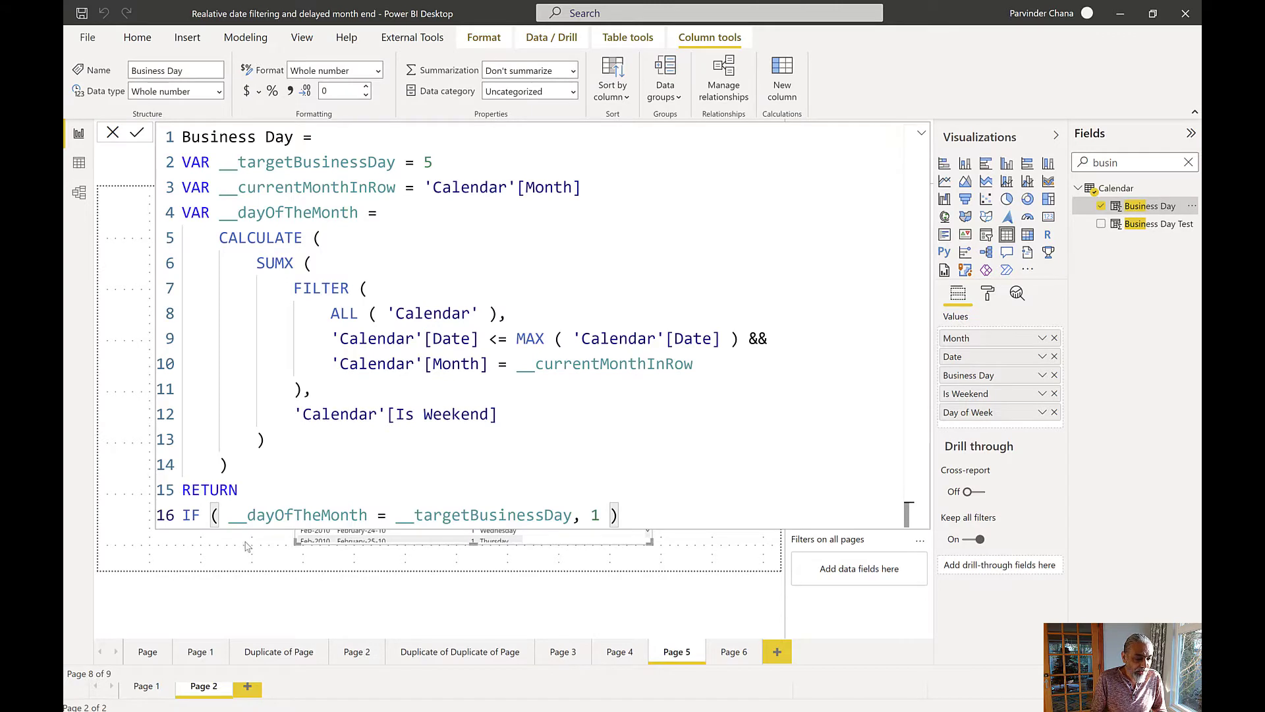
Extend the IF condition with && 'Calendar'[Is Weekend] = 1.
{"action": "left_click", "coordinate": [572, 518]}
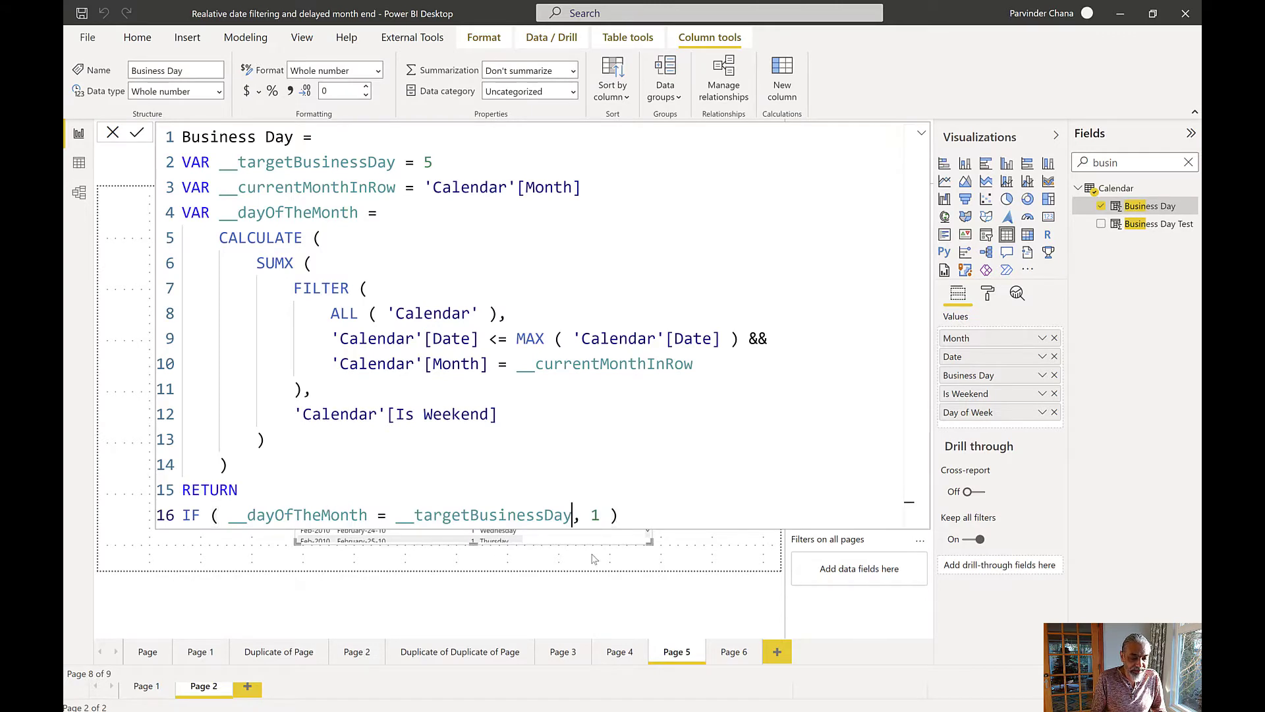
{"action": "type", "text": "&& 'Calendar'["}
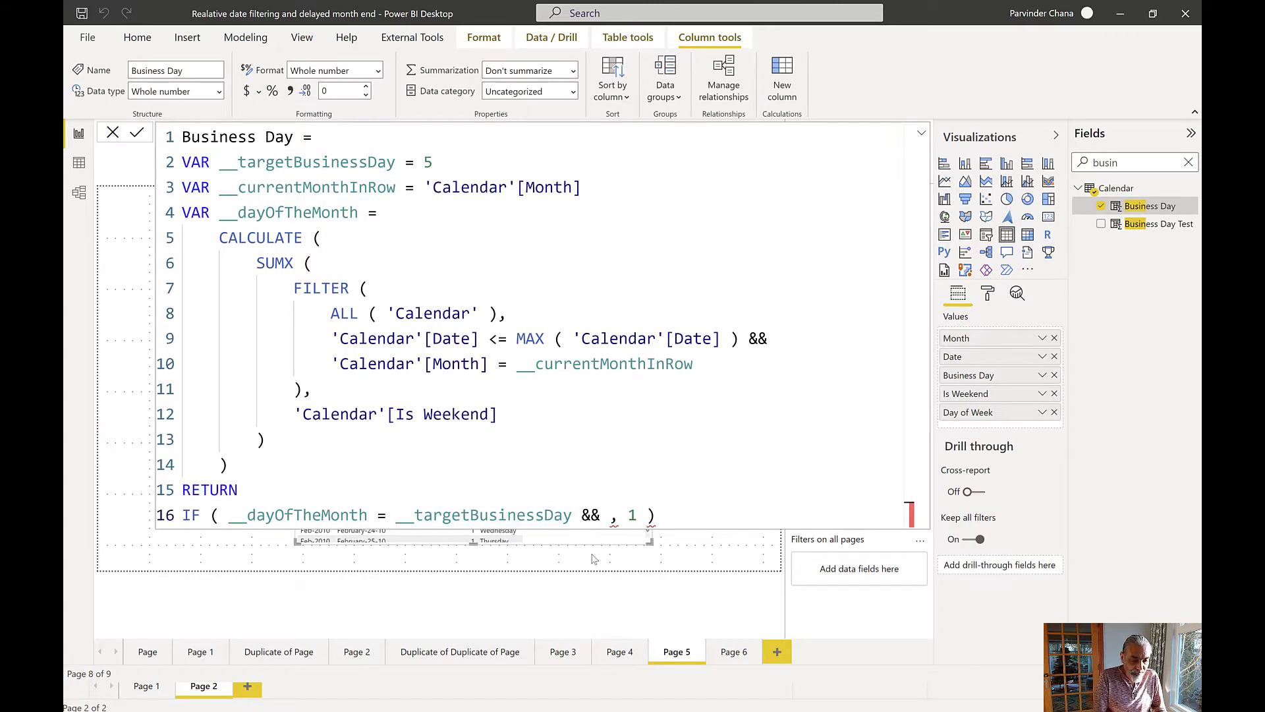
{"action": "type", "text": "Is"}
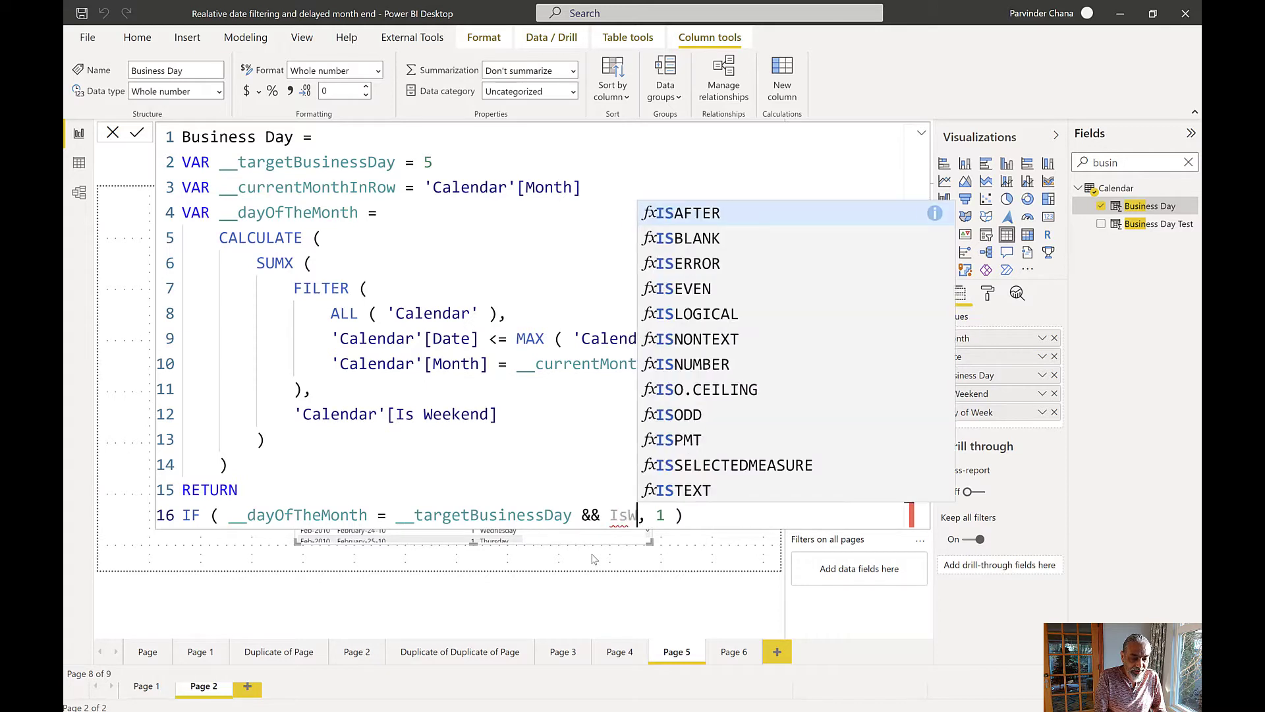
{"action": "type", "text": " Week"}
{"action": "key", "text": "Tab"}
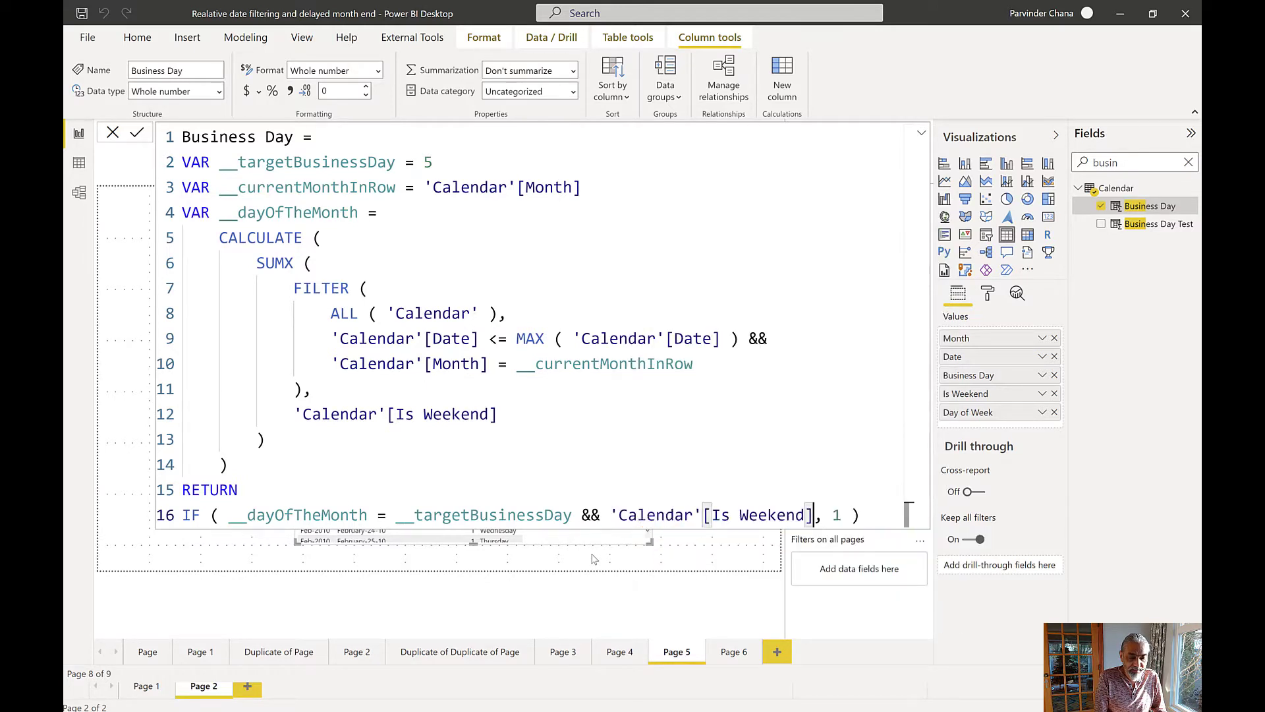
{"action": "key", "text": "BackSpace"}
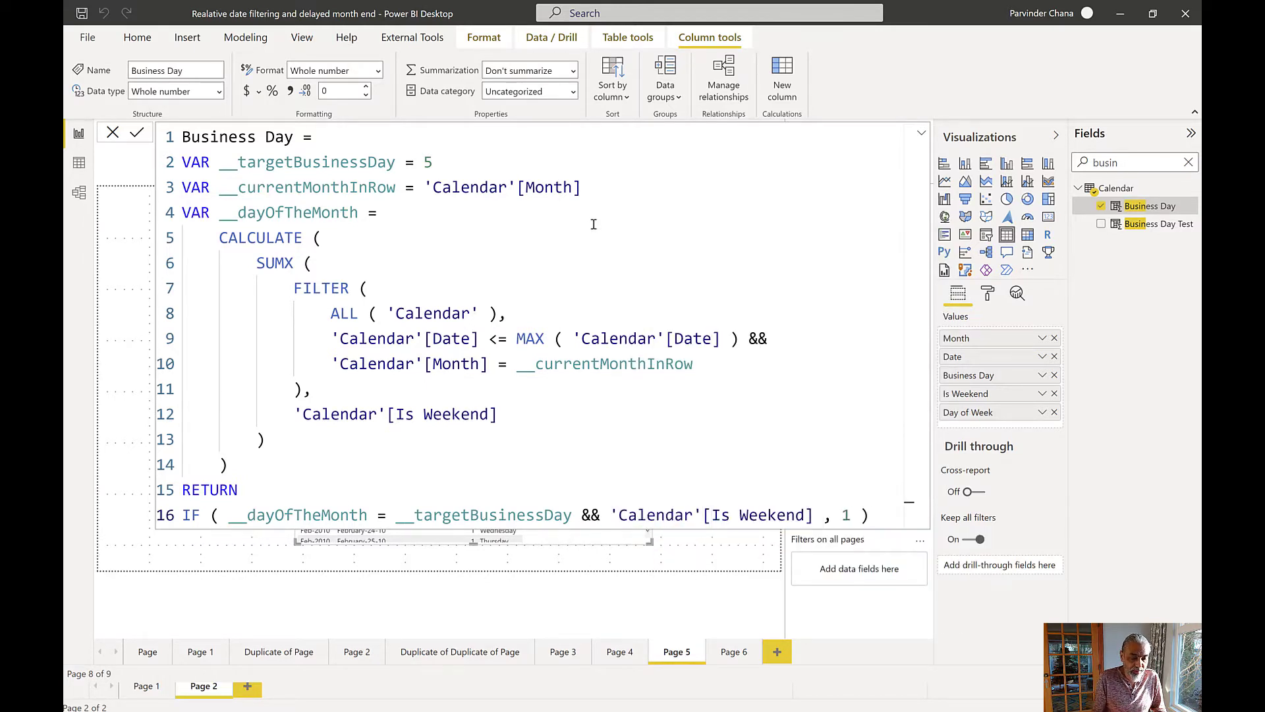
{"action": "scroll", "coordinate": [590, 272], "scroll_direction": "down", "scroll_amount": 2}
{"action": "type", "text": "= 1"}
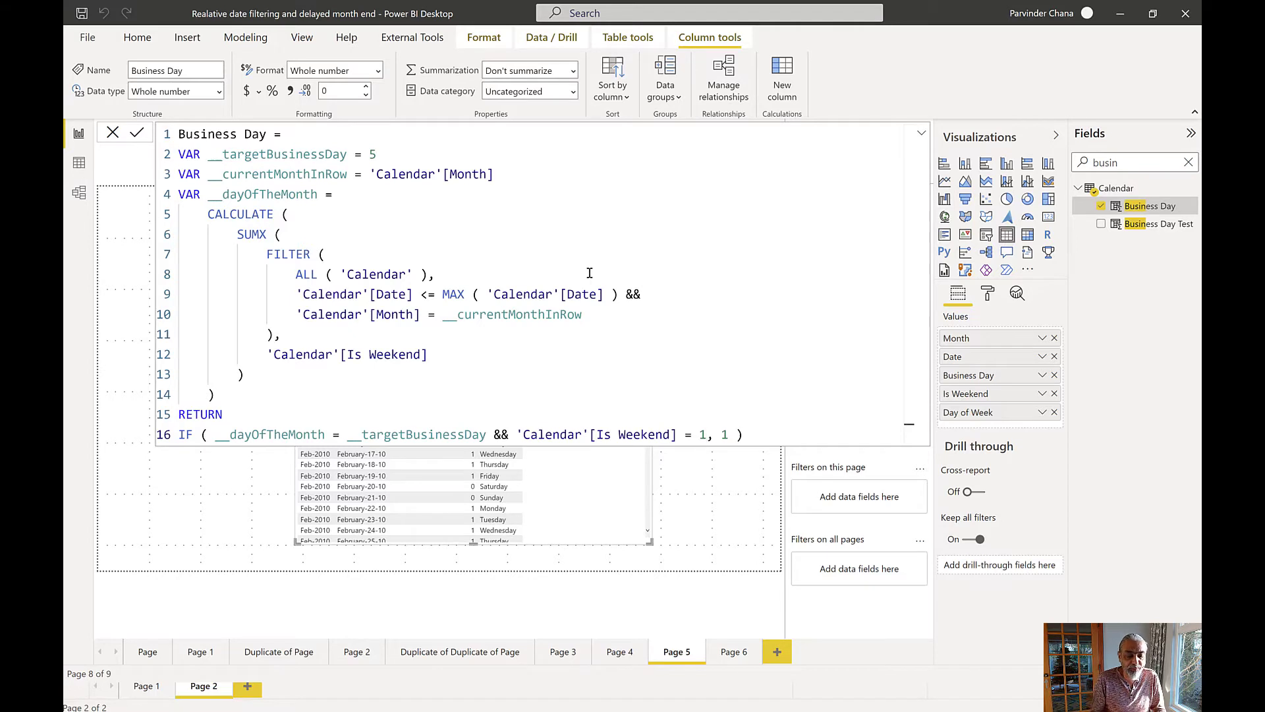
Commit the revised formula, review February–April flags, then return to Page 5.
{"action": "left_click", "coordinate": [137, 133]}
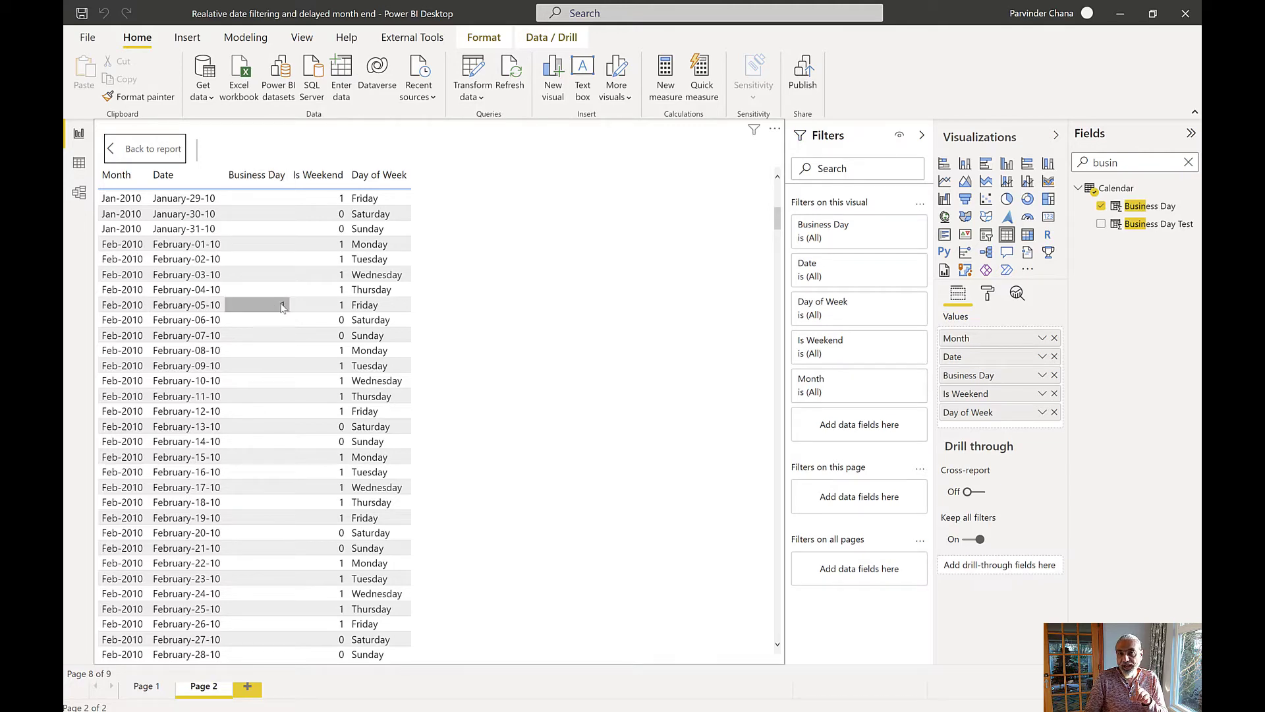
{"action": "scroll", "coordinate": [283, 308], "scroll_direction": "down", "scroll_amount": 7}
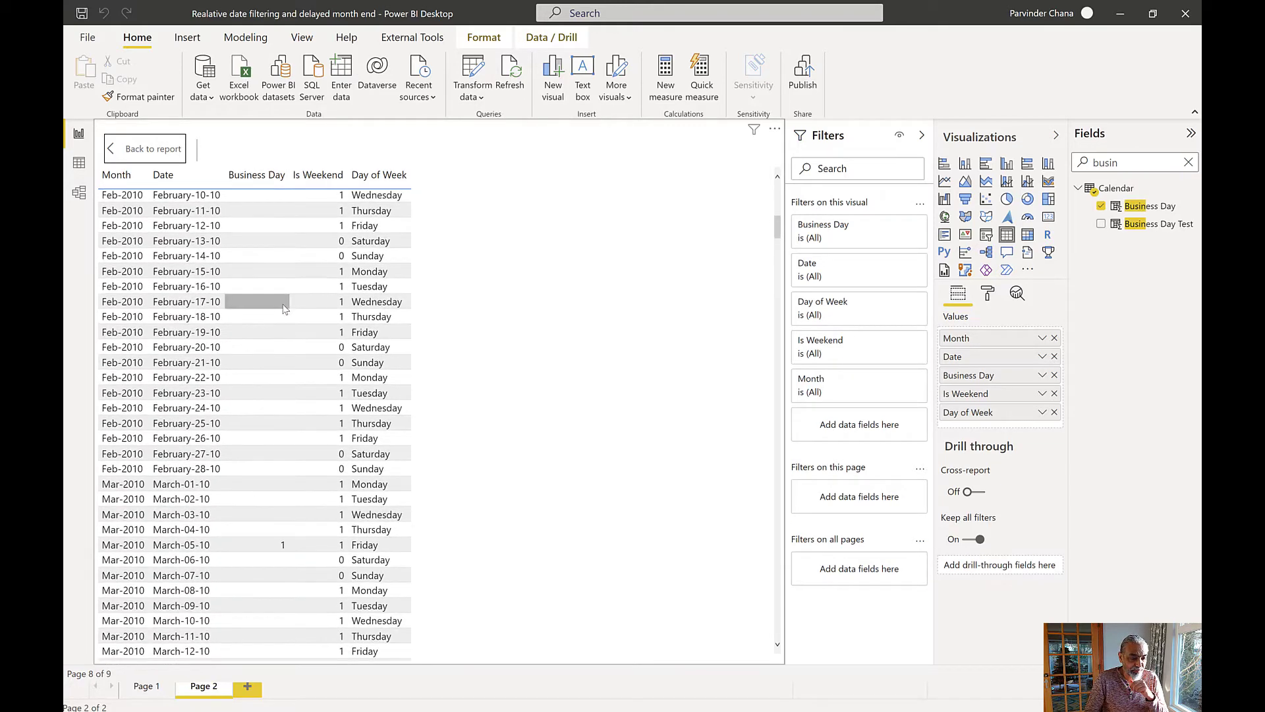
{"action": "scroll", "coordinate": [283, 309], "scroll_direction": "down", "scroll_amount": 2}
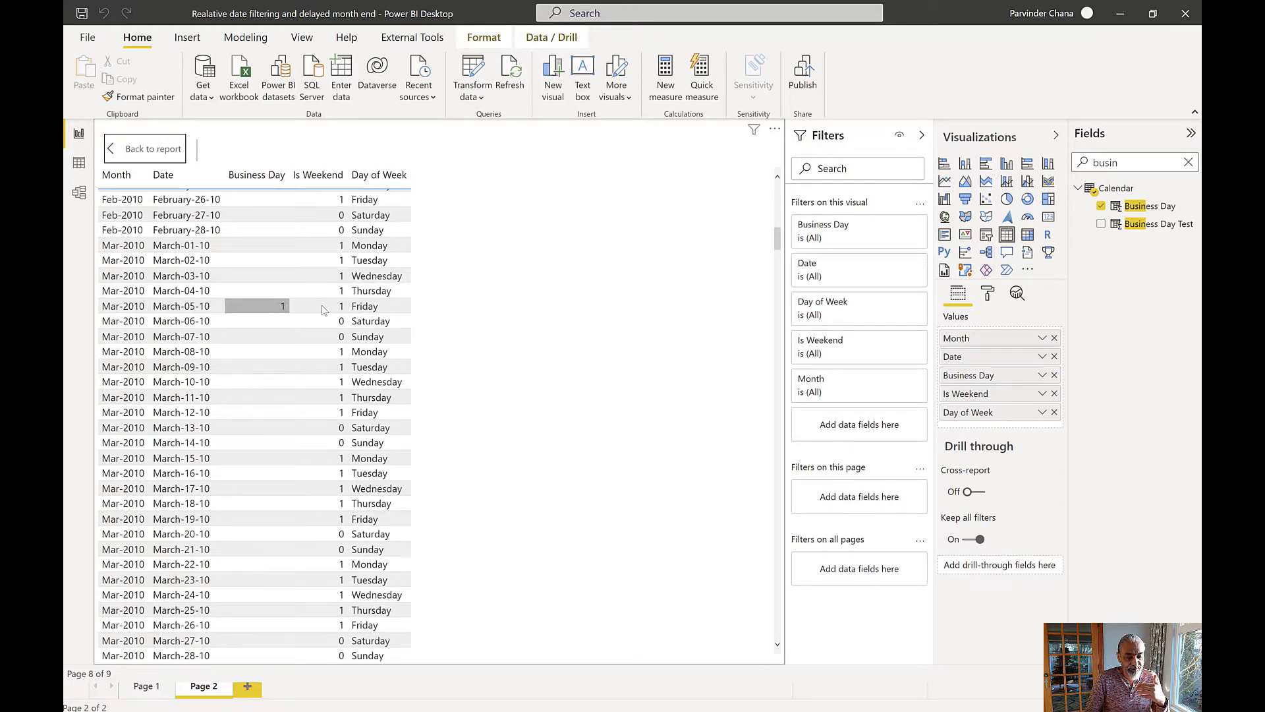
{"action": "scroll", "coordinate": [315, 319], "scroll_direction": "down", "scroll_amount": 3}
{"action": "scroll", "coordinate": [316, 319], "scroll_direction": "down", "scroll_amount": 4}
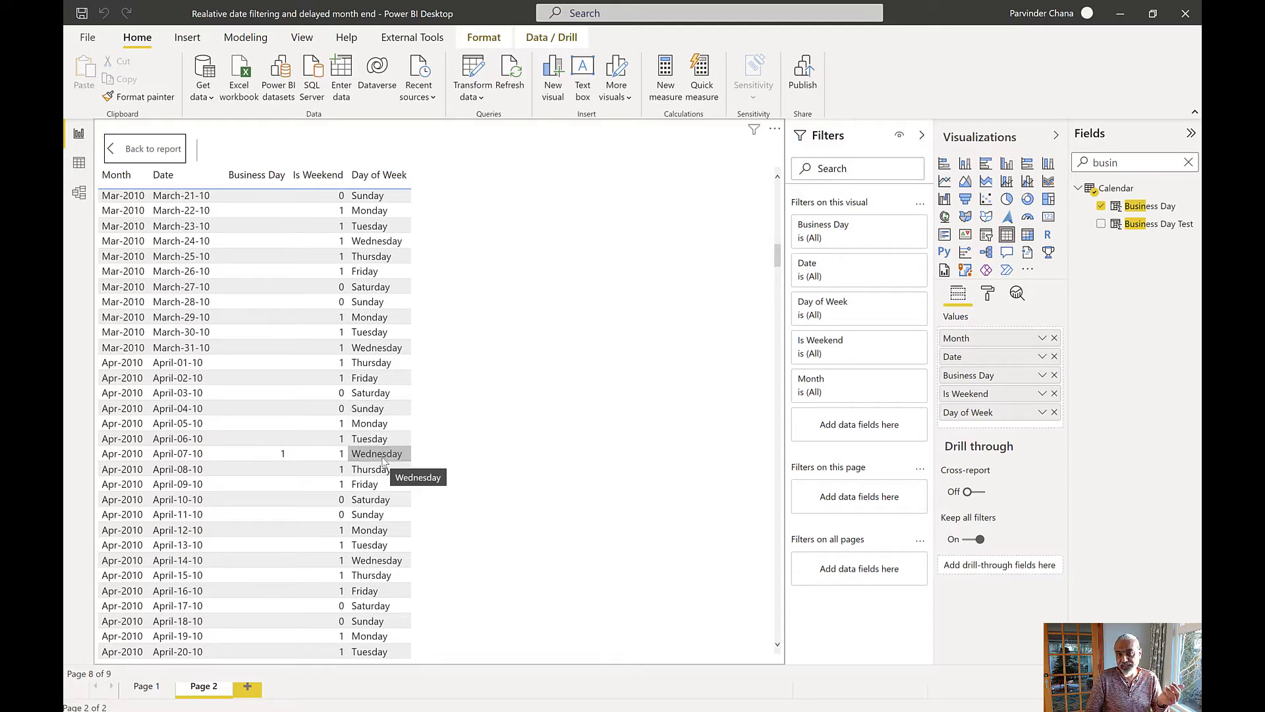
{"action": "left_click", "coordinate": [130, 151]}
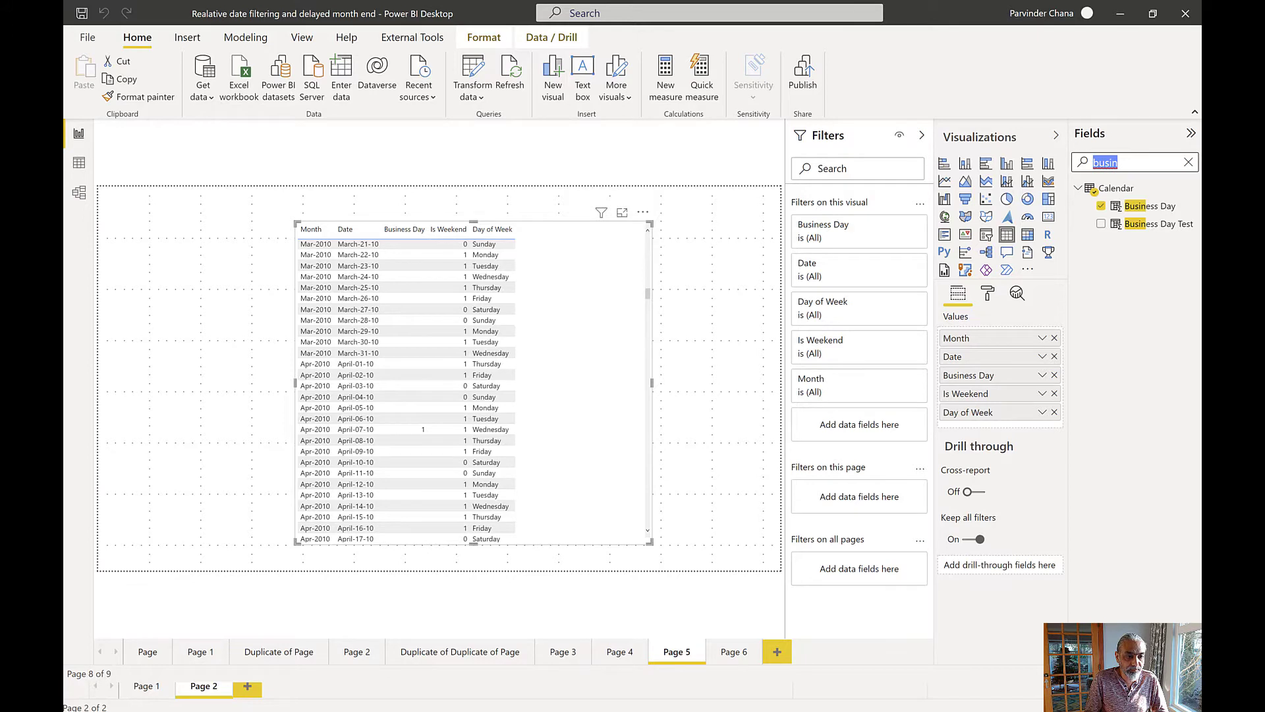
{"action": "key", "text": "Escape"}
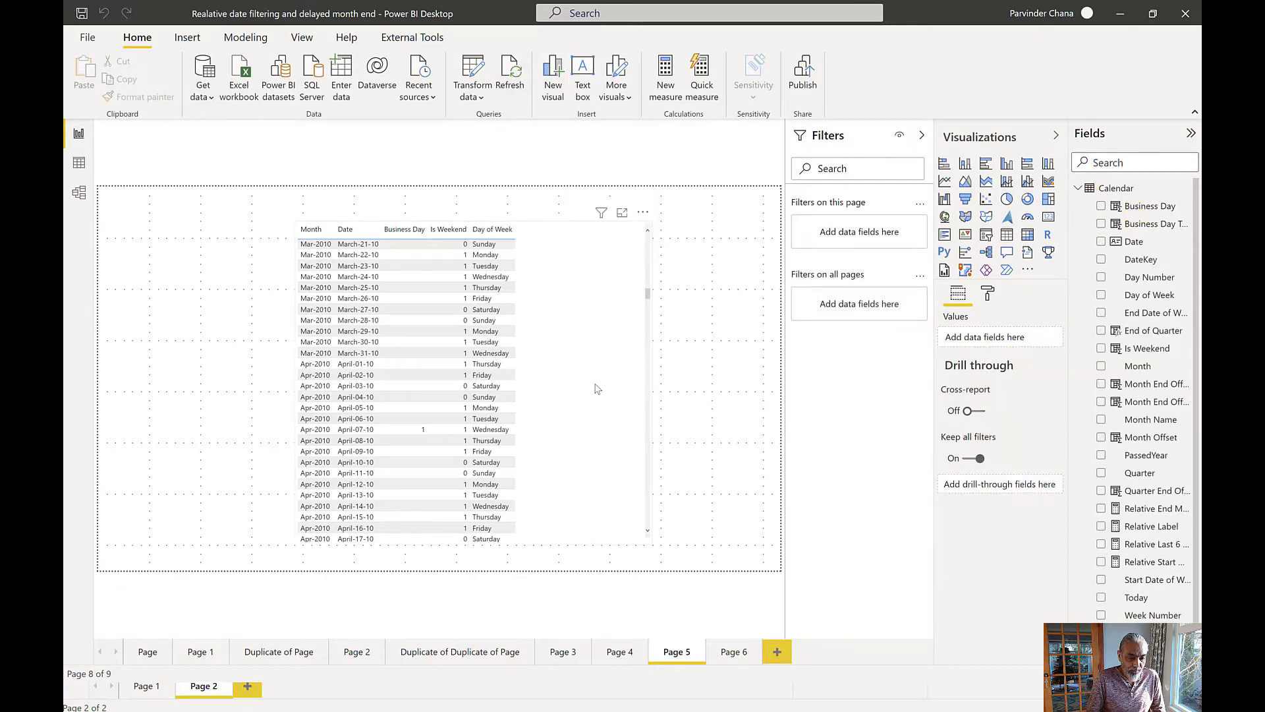
Narrow the Business Day table visual and start a new calculated column on the Calendar table.
{"action": "left_click", "coordinate": [662, 391]}
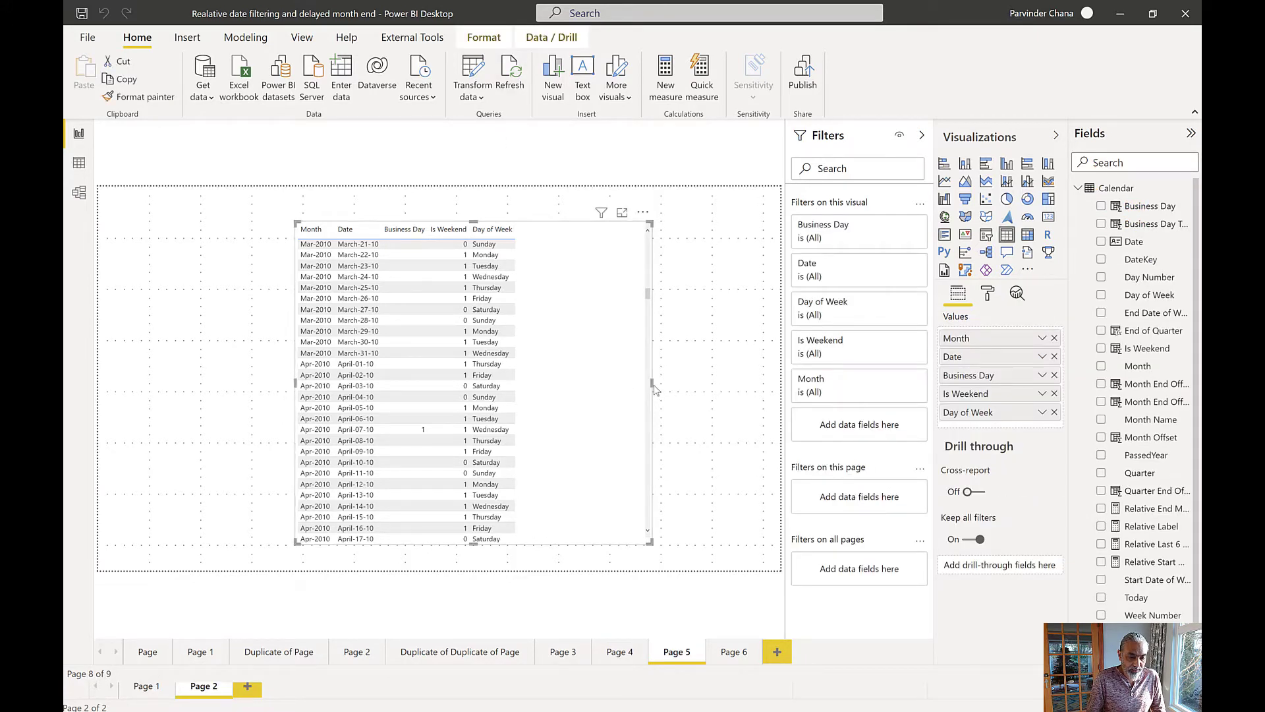
{"action": "left_click_drag", "start_coordinate": [650, 383], "coordinate": [453, 388]}
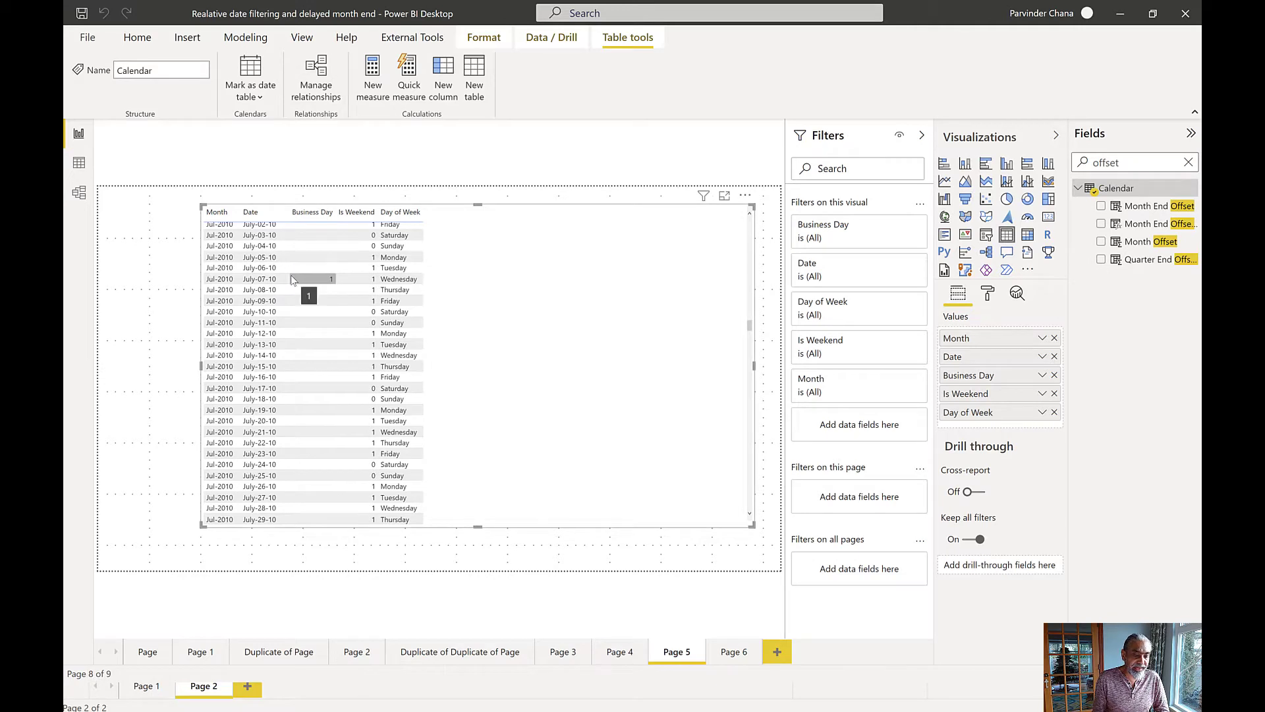
{"action": "left_click", "coordinate": [1190, 191]}
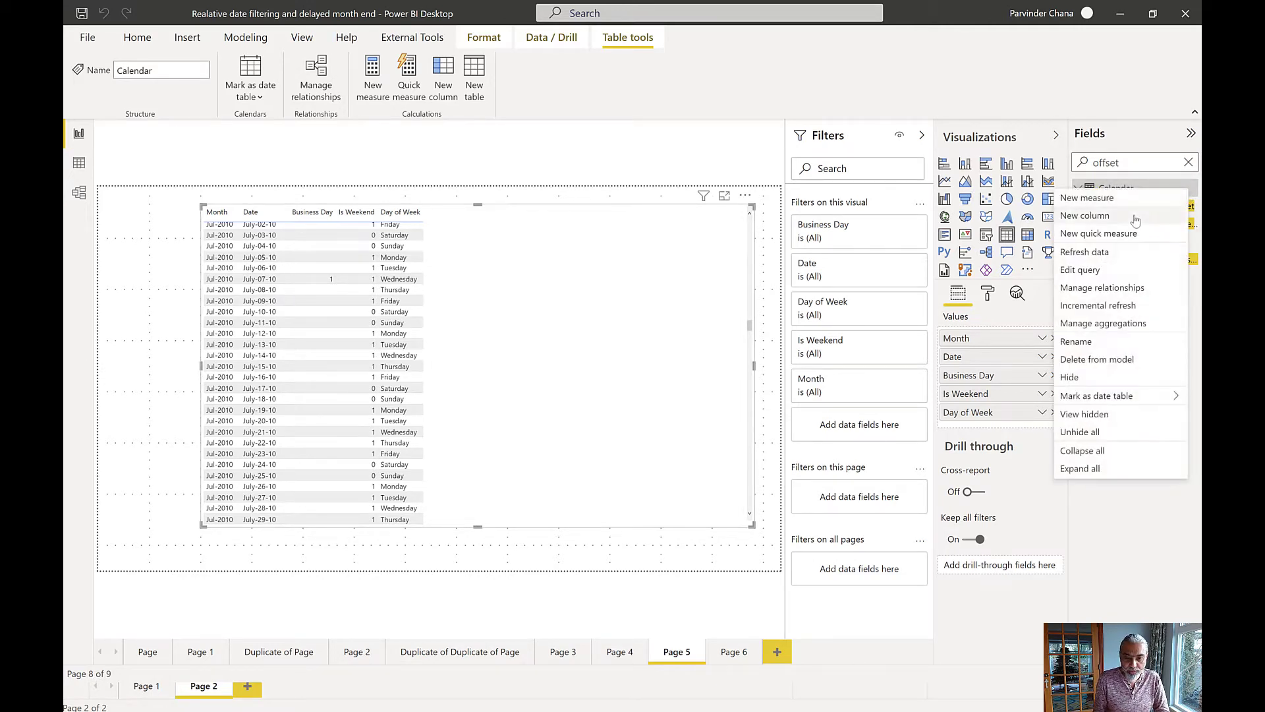
{"action": "left_click", "coordinate": [1134, 221]}
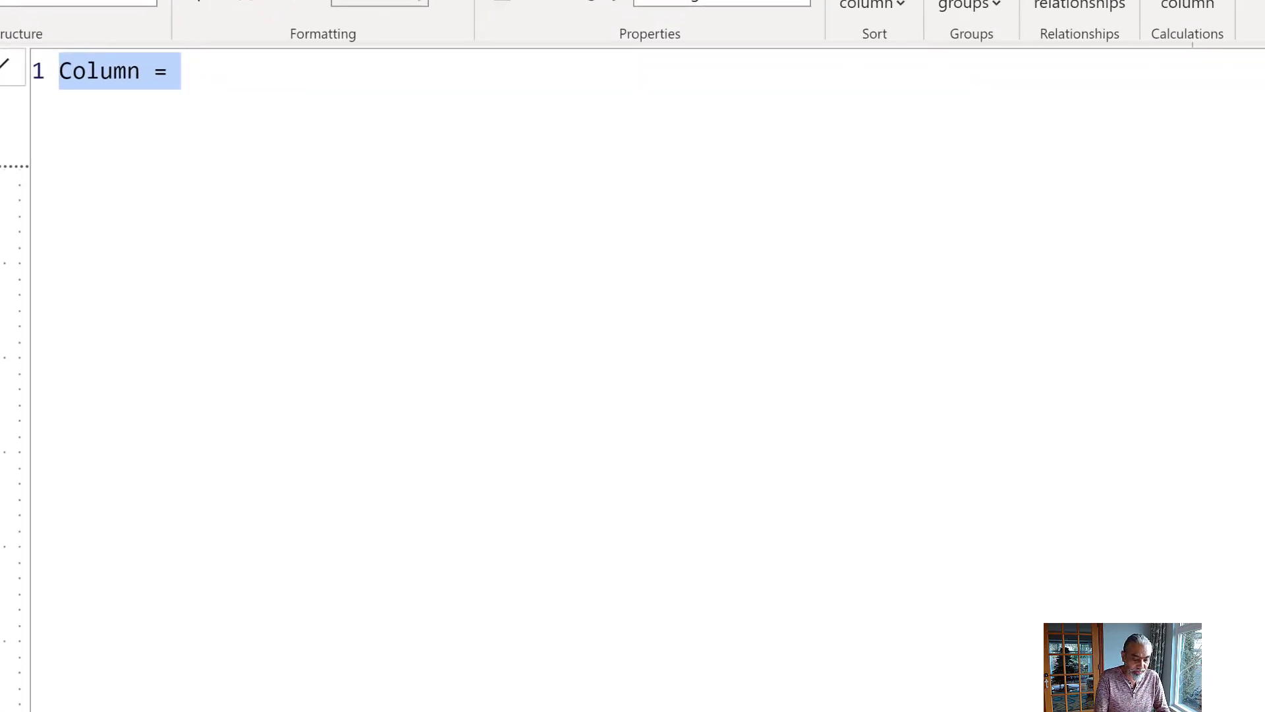
Name the column 'Month Offset based on Business Day' and define VAR __asofDate = TODAY ().
{"action": "type", "text": "Month Offset based on Busines"}
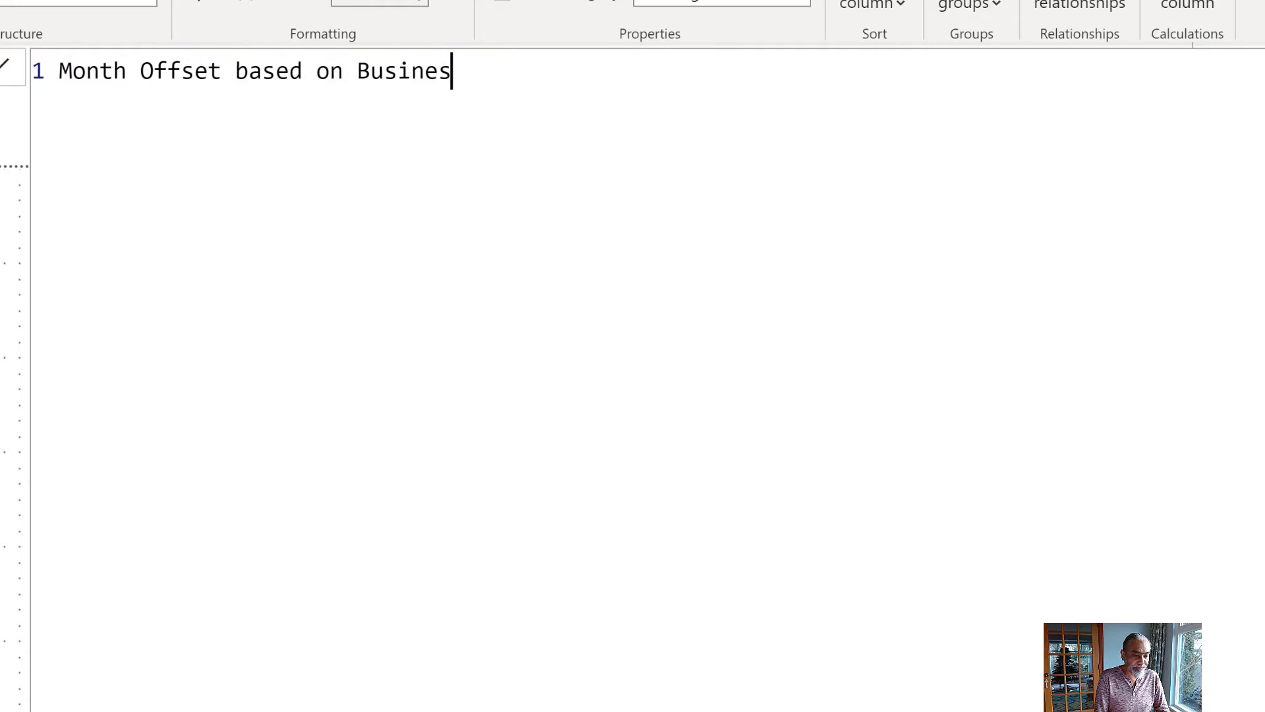
{"action": "type", "text": "s Day ="}
{"action": "key", "text": "Return"}
{"action": "type", "text": "VAR __asofDate = TODAY ()"}
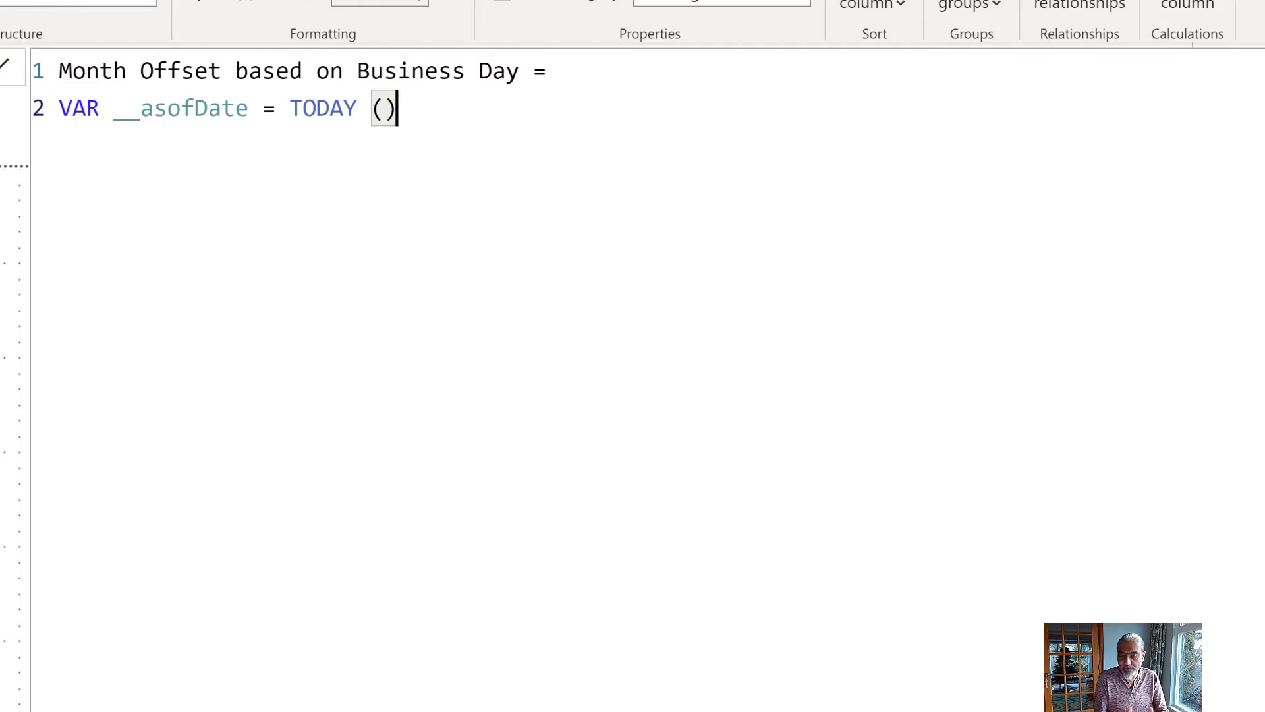
{"action": "key", "text": "Return"}
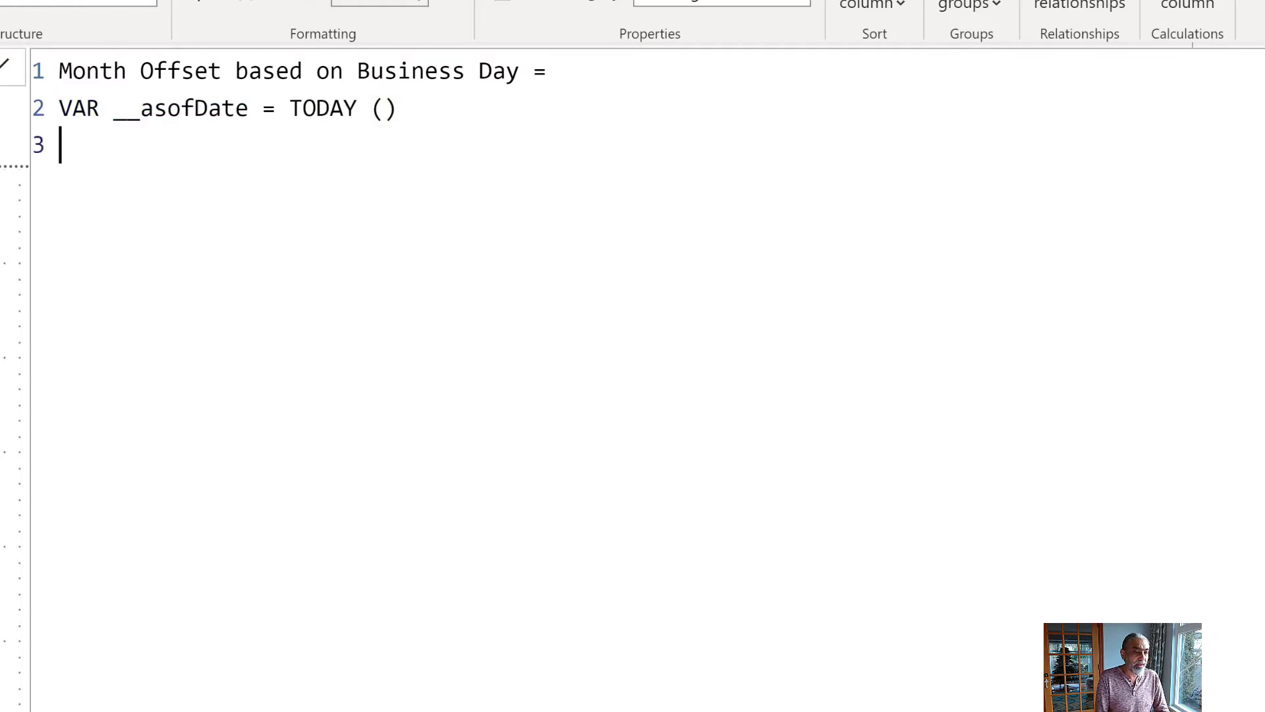
Declare a second variable named __mostrecentBusinessDate.
{"action": "type", "text": "VAR __"}
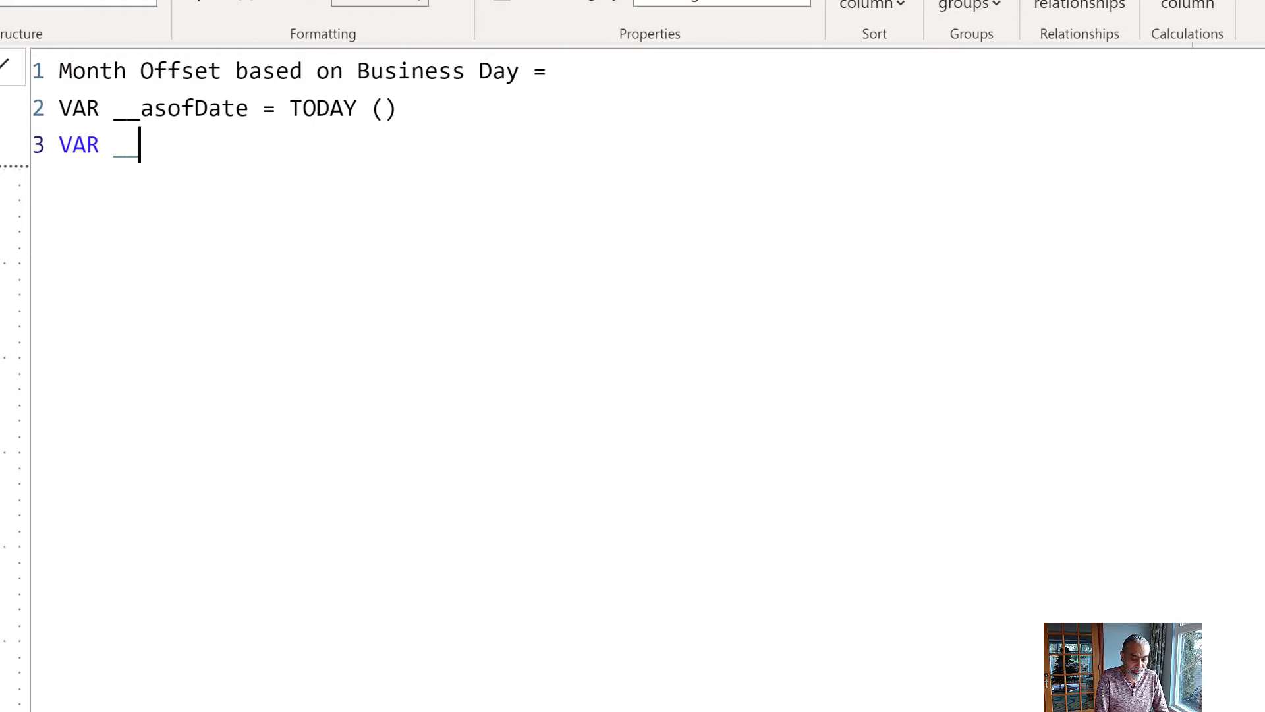
{"action": "type", "text": "mos"}
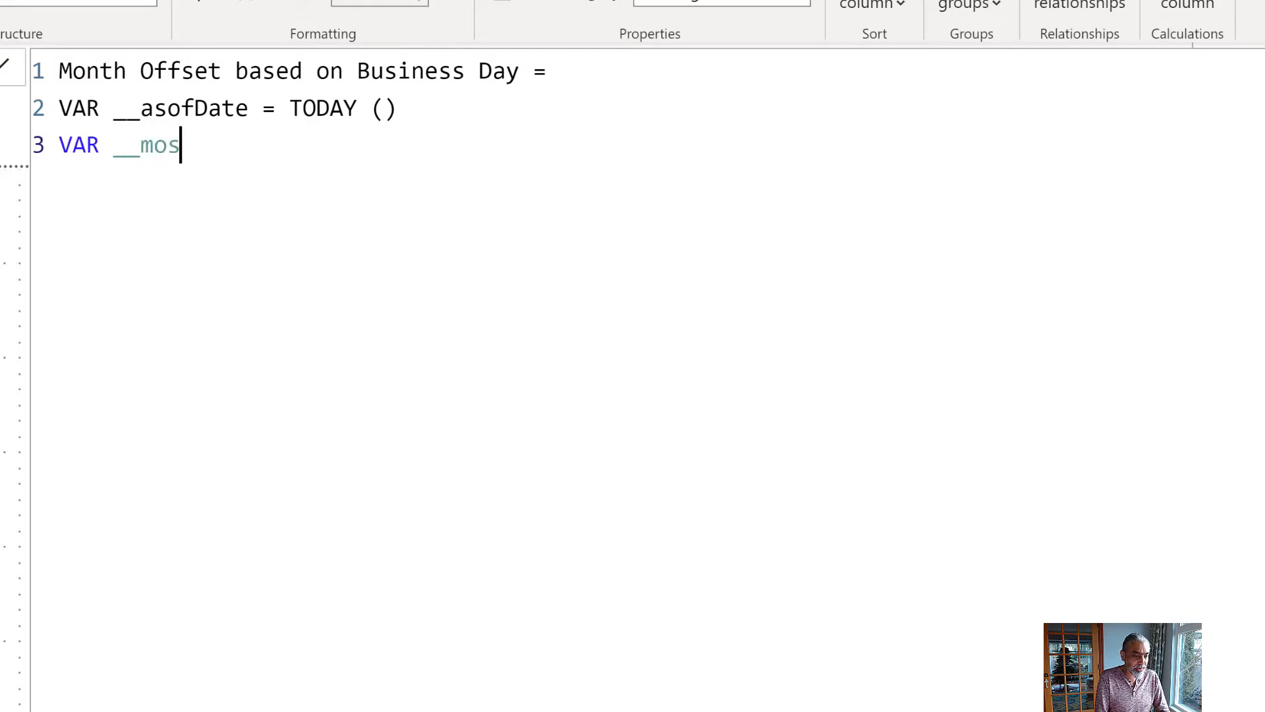
{"action": "type", "text": "trecentBu"}
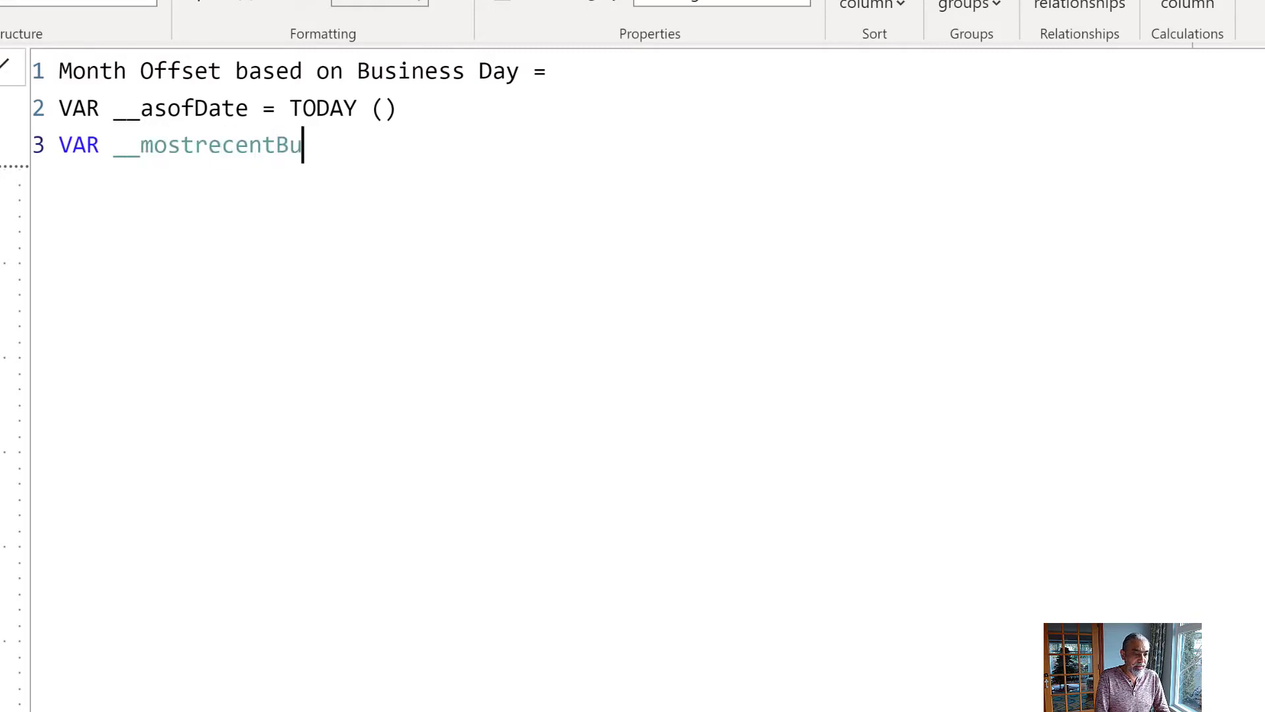
{"action": "type", "text": "sinessDay"}
{"action": "key", "text": "BackSpace"}
{"action": "type", "text": "te ="}
{"action": "key", "text": "Return"}
{"action": "key", "text": "Tab"}
Begin its CALCULATE expression with MAX ( 'Calendar'[Date] ) as the first argument.
{"action": "type", "text": "CALCU"}
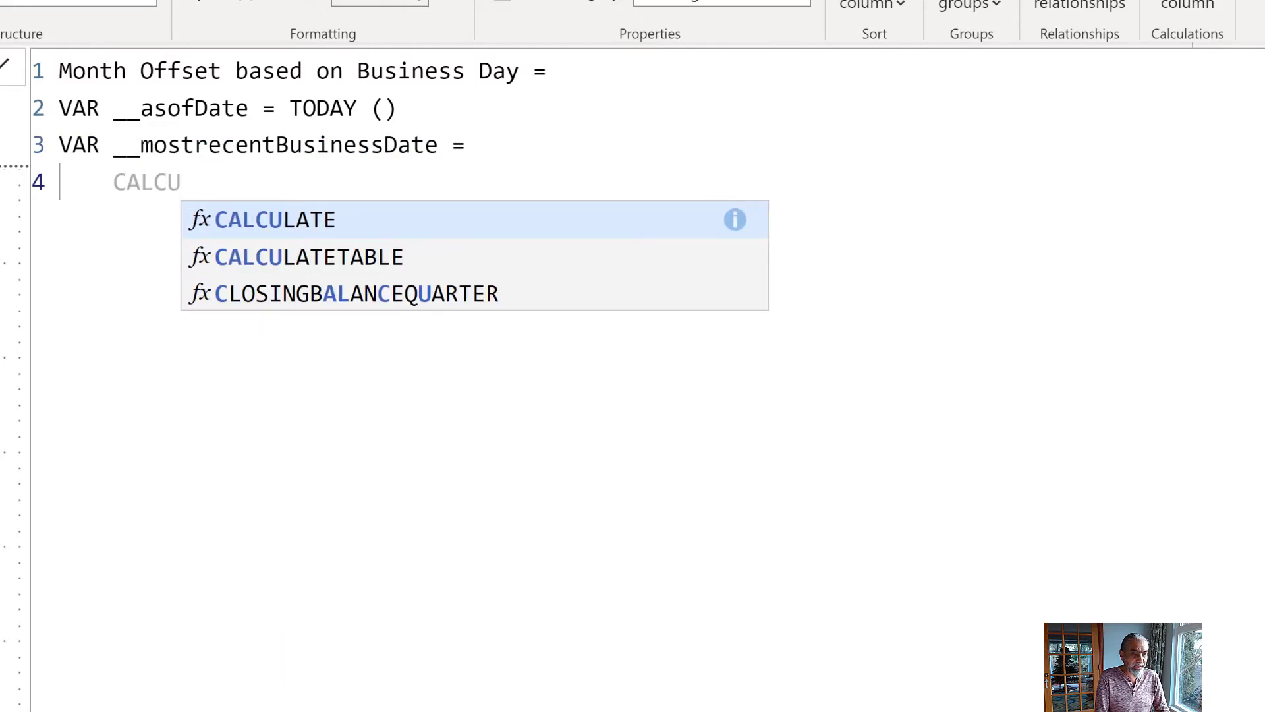
{"action": "type", "text": "LATE ("}
{"action": "key", "text": "Return"}
{"action": "key", "text": "Tab"}
{"action": "type", "text": "MAX"}
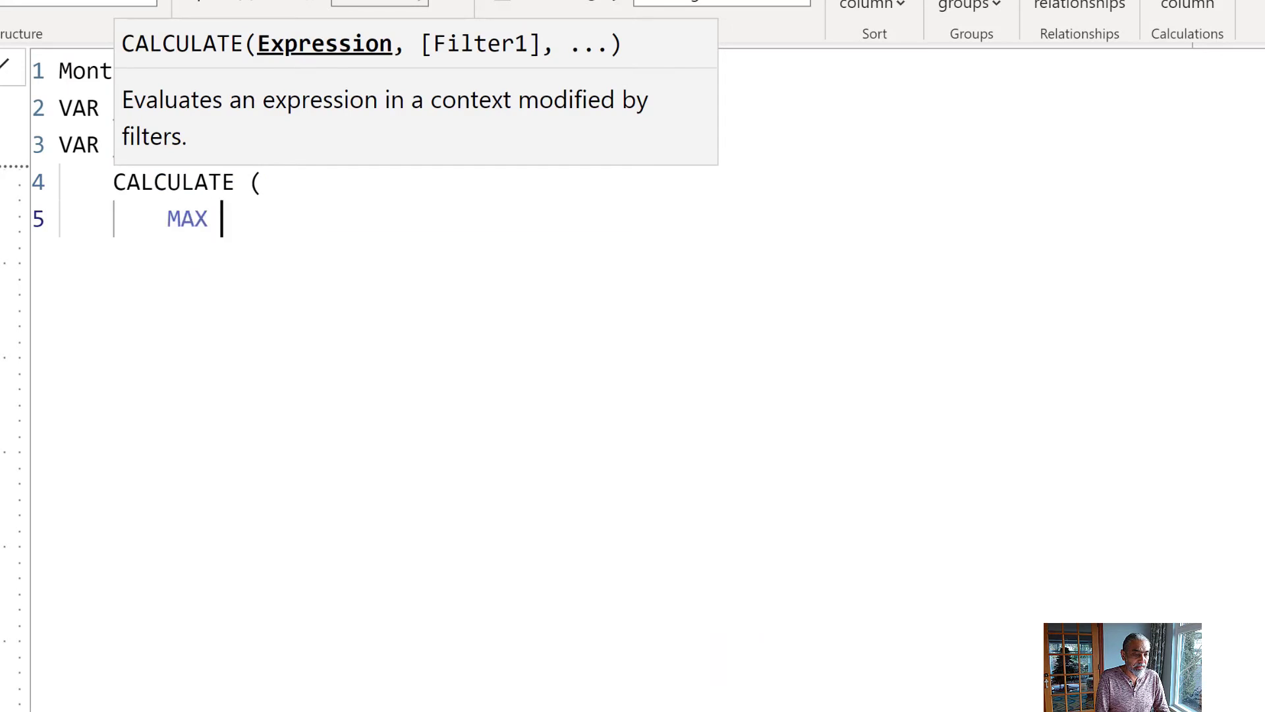
{"action": "type", "text": " ( 'Ca"}
{"action": "key", "text": "Down"}
{"action": "key", "text": "Down"}
{"action": "key", "text": "Down"}
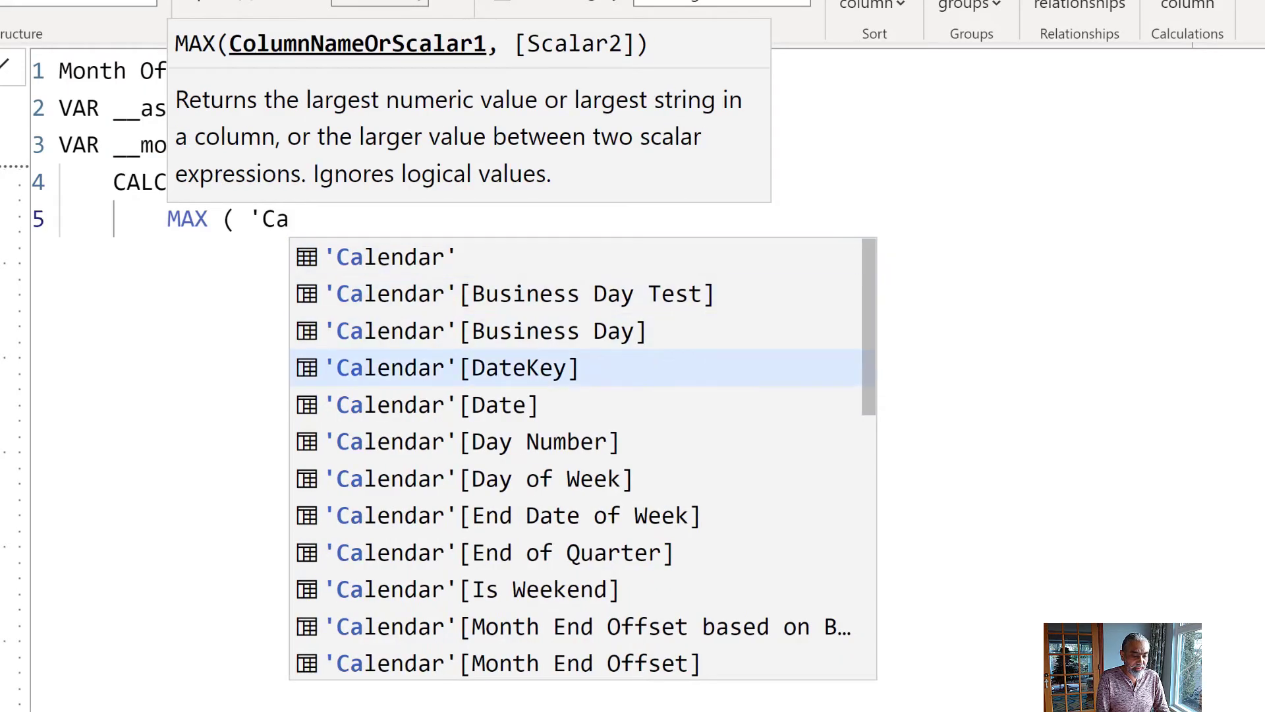
{"action": "key", "text": "Down"}
{"action": "key", "text": "Tab"}
{"action": "type", "text": "),"}
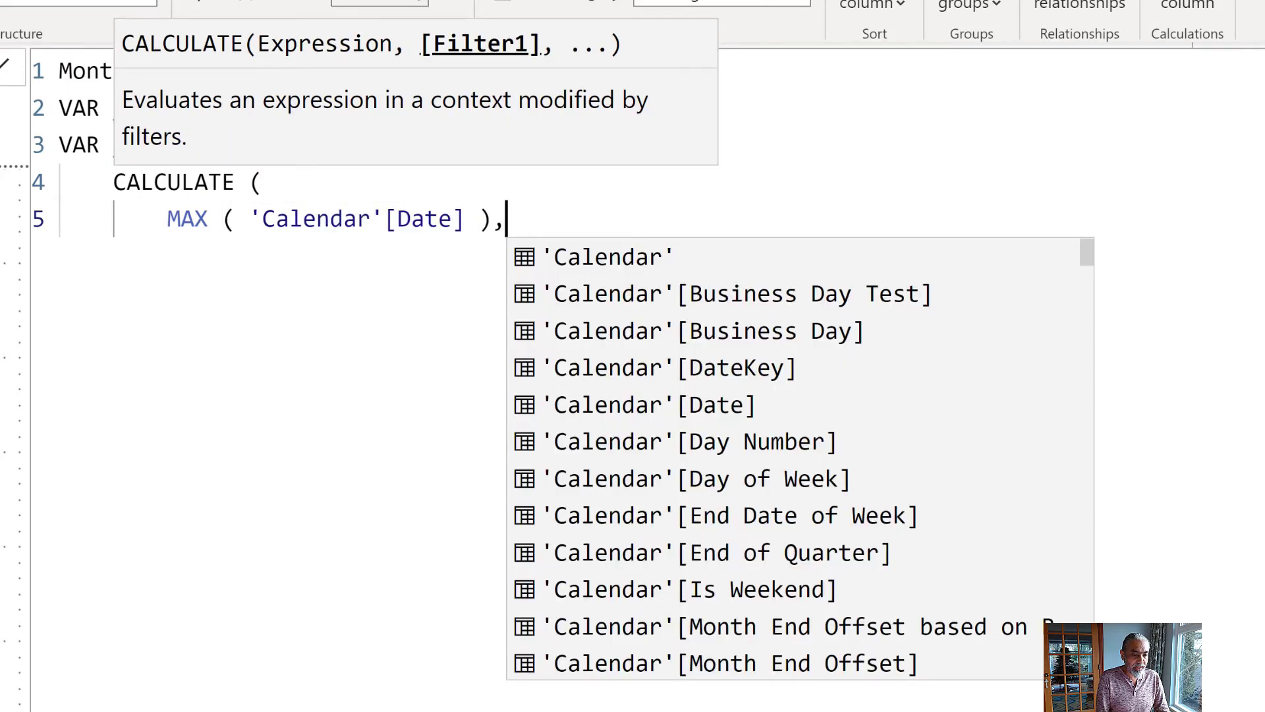
{"action": "key", "text": "Return"}
Add a FILTER over ALL ( 'Calendar'[Date] ) as the CALCULATE filter.
{"action": "type", "text": "FILTER ("}
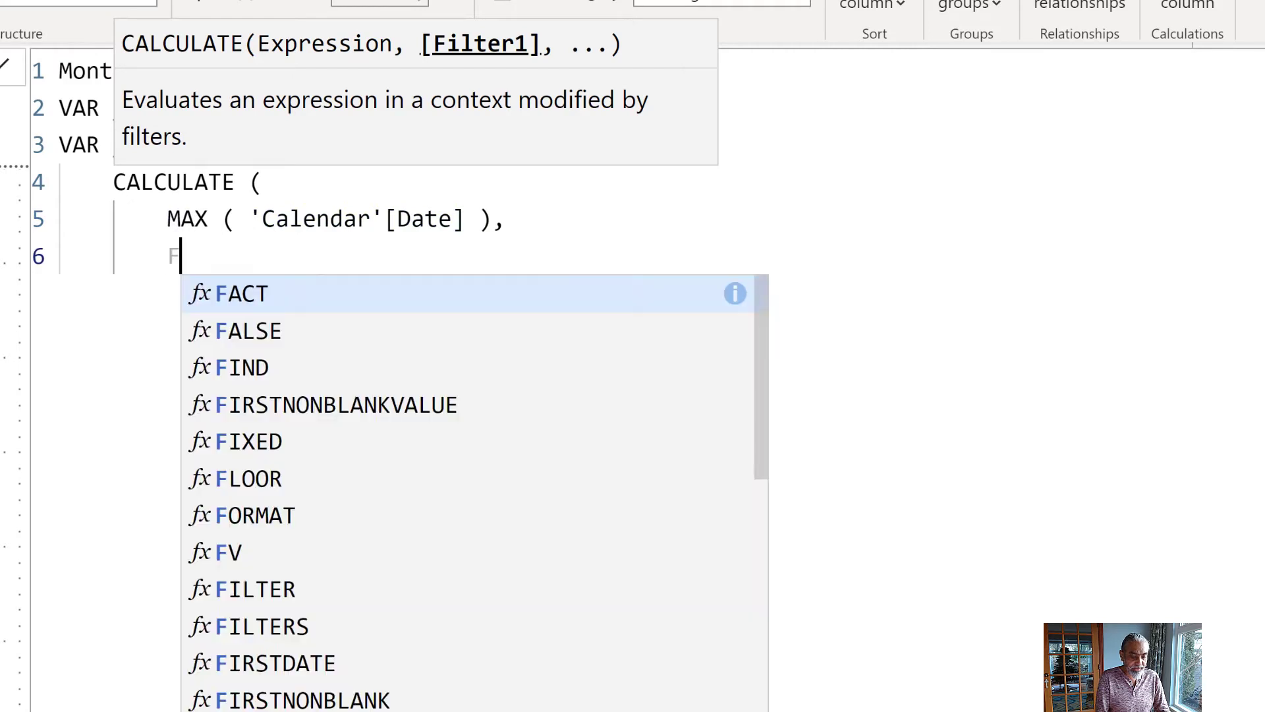
{"action": "key", "text": "shift+Return"}
{"action": "type", "text": "ALL ( C"}
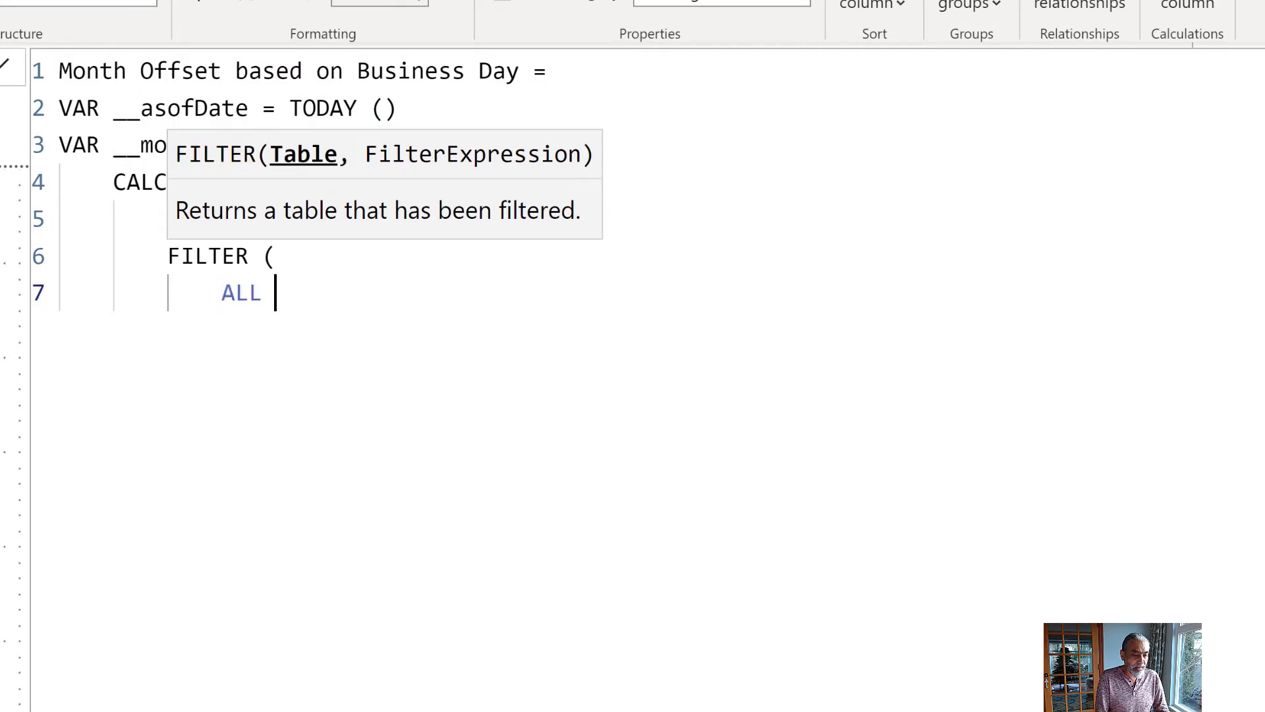
{"action": "key", "text": "Tab"}
{"action": "key", "text": "Down"}
{"action": "key", "text": "Down"}
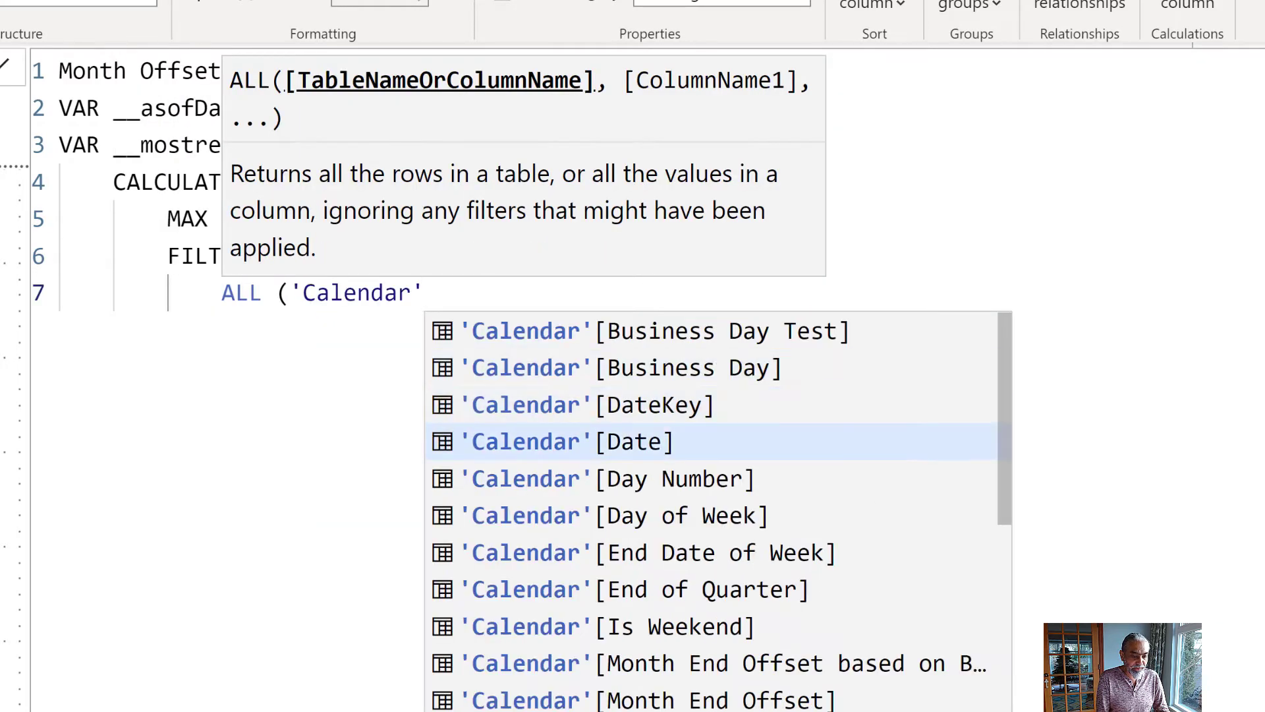
{"action": "key", "text": "Down"}
{"action": "key", "text": "Tab"}
{"action": "type", "text": "),"}
Give the FILTER the condition 'Calendar'[Date] <= __asofDate and close it.
{"action": "key", "text": "shift+Return"}
{"action": "type", "text": "'"}
{"action": "key", "text": "Down"}
{"action": "key", "text": "Down"}
{"action": "key", "text": "Down"}
{"action": "key", "text": "Down"}
{"action": "key", "text": "Tab"}
{"action": "type", "text": "<"}
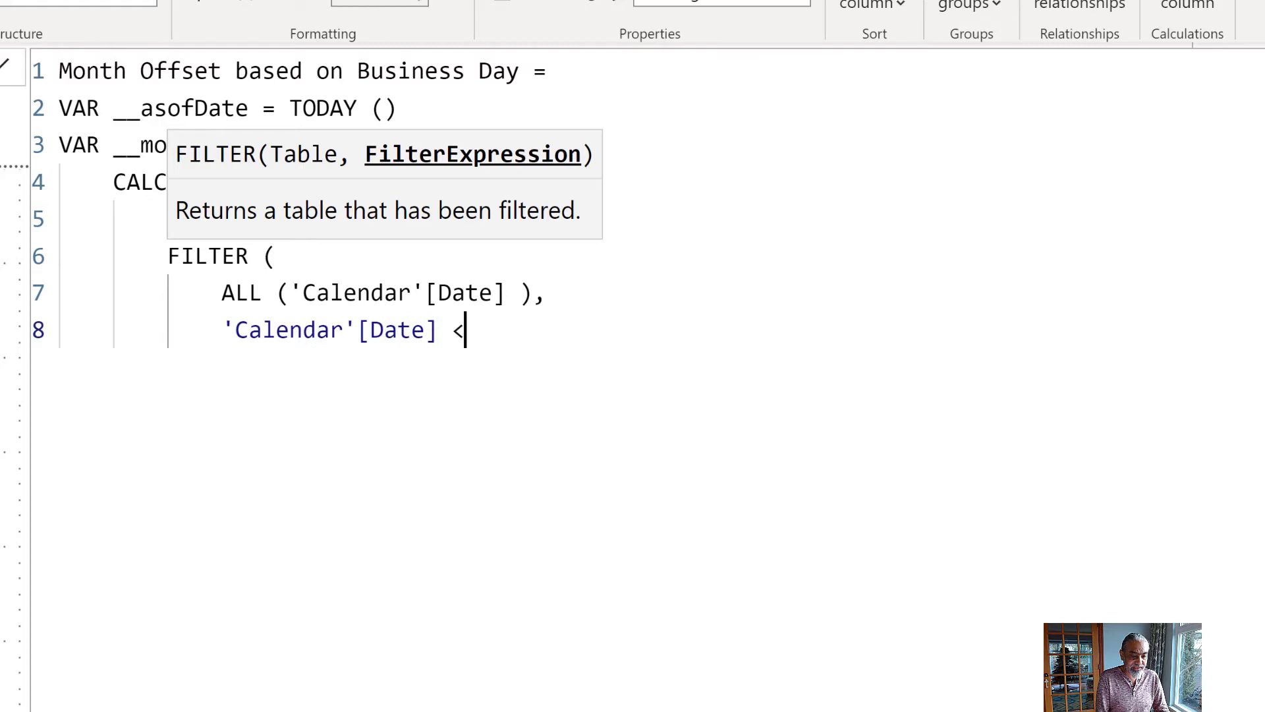
{"action": "type", "text": "= TODAY"}
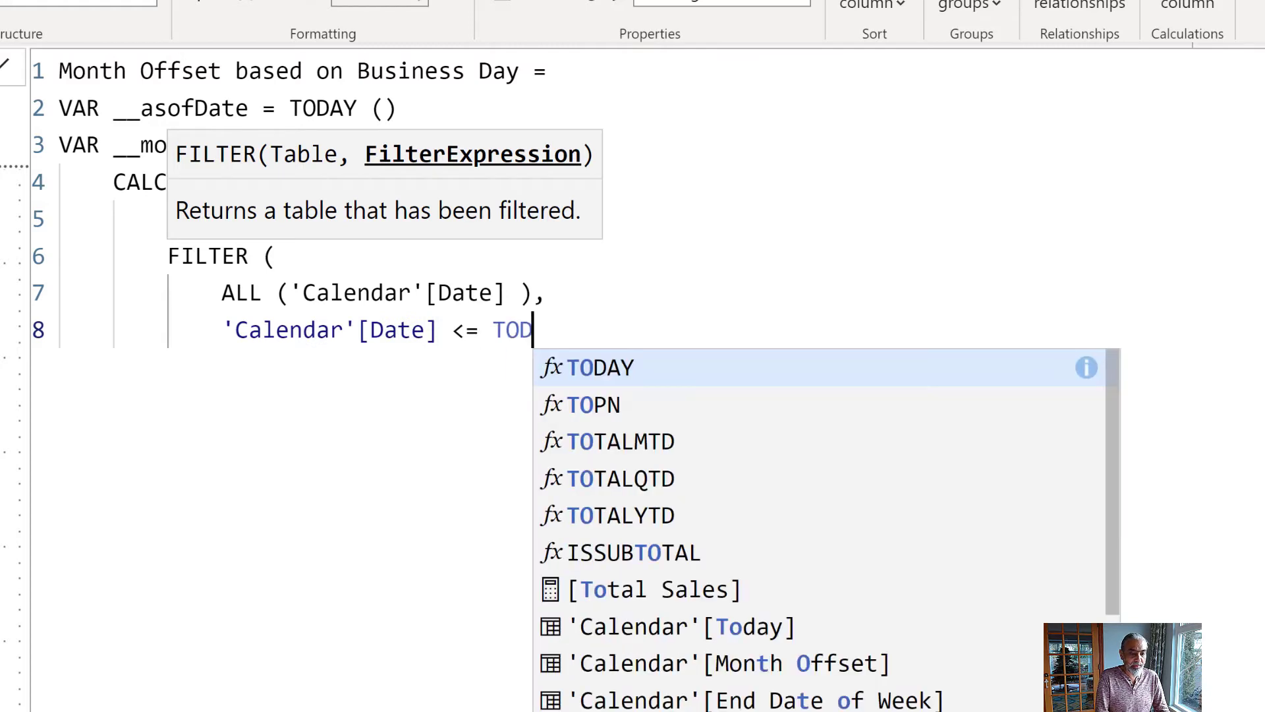
{"action": "key", "text": "BackSpace"}
{"action": "key", "text": "BackSpace"}
{"action": "key", "text": "BackSpace"}
{"action": "key", "text": "BackSpace"}
{"action": "key", "text": "BackSpace"}
{"action": "type", "text": "__as"}
{"action": "key", "text": "Tab"}
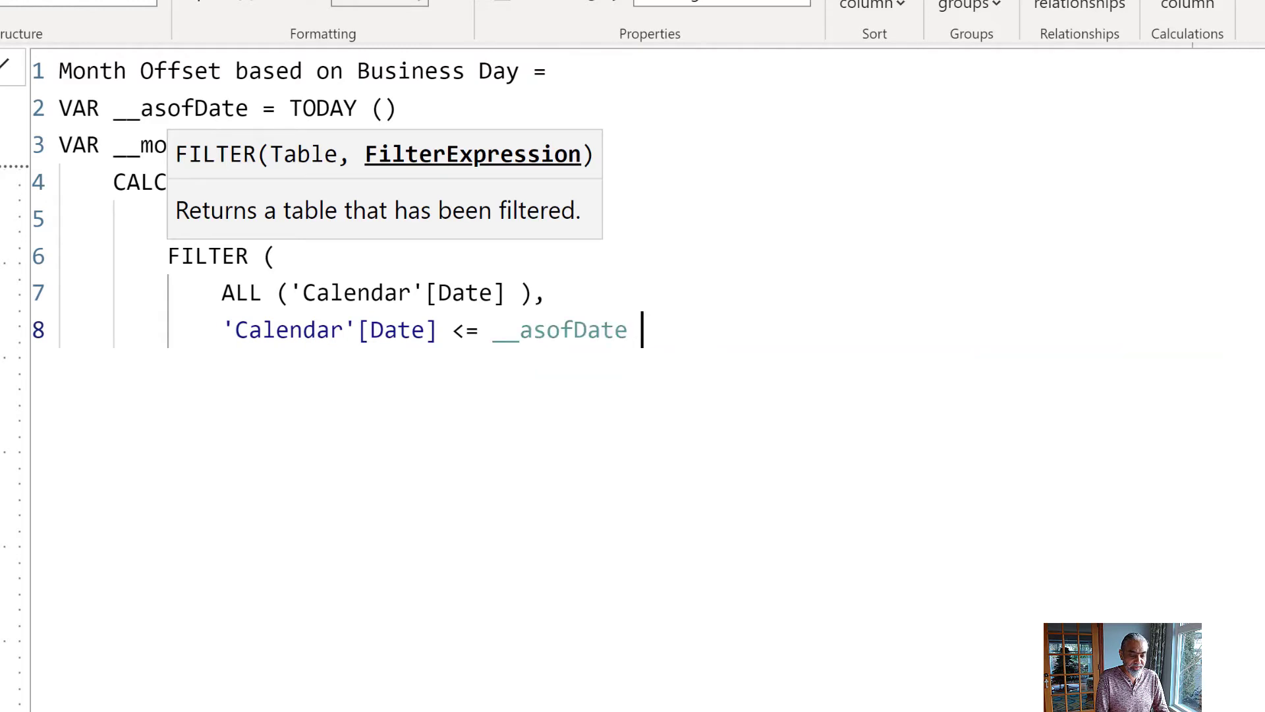
{"action": "key", "text": "Return"}
{"action": "type", "text": ")"}
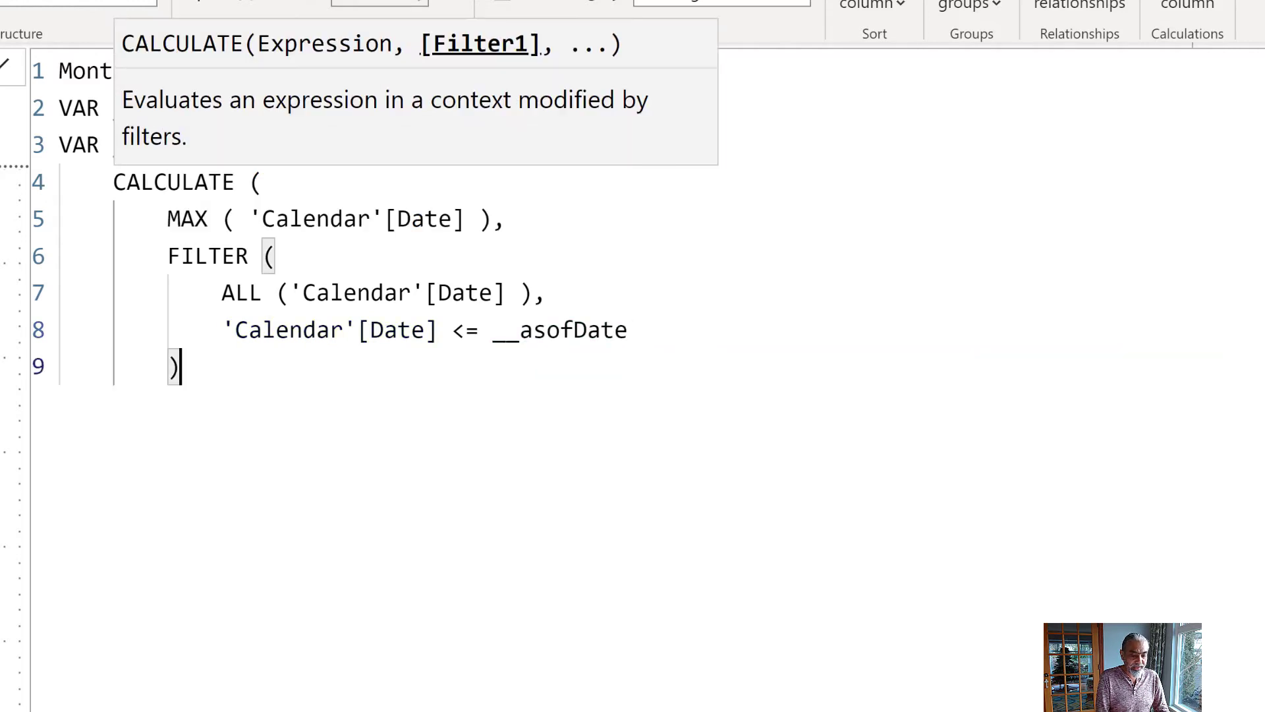
{"action": "type", "text": ","}
Add 'Calendar'[Business Day] = 1 as a further CALCULATE filter and close CALCULATE.
{"action": "key", "text": "Return"}
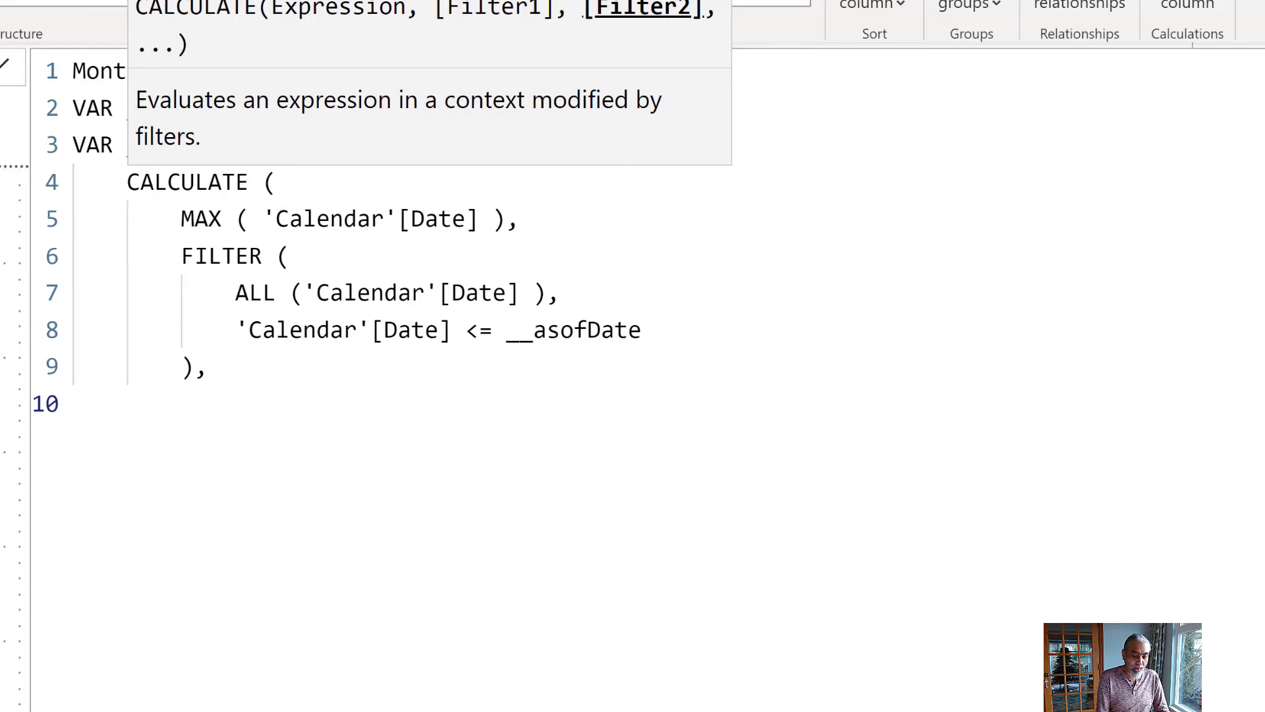
{"action": "type", "text": "'Calen"}
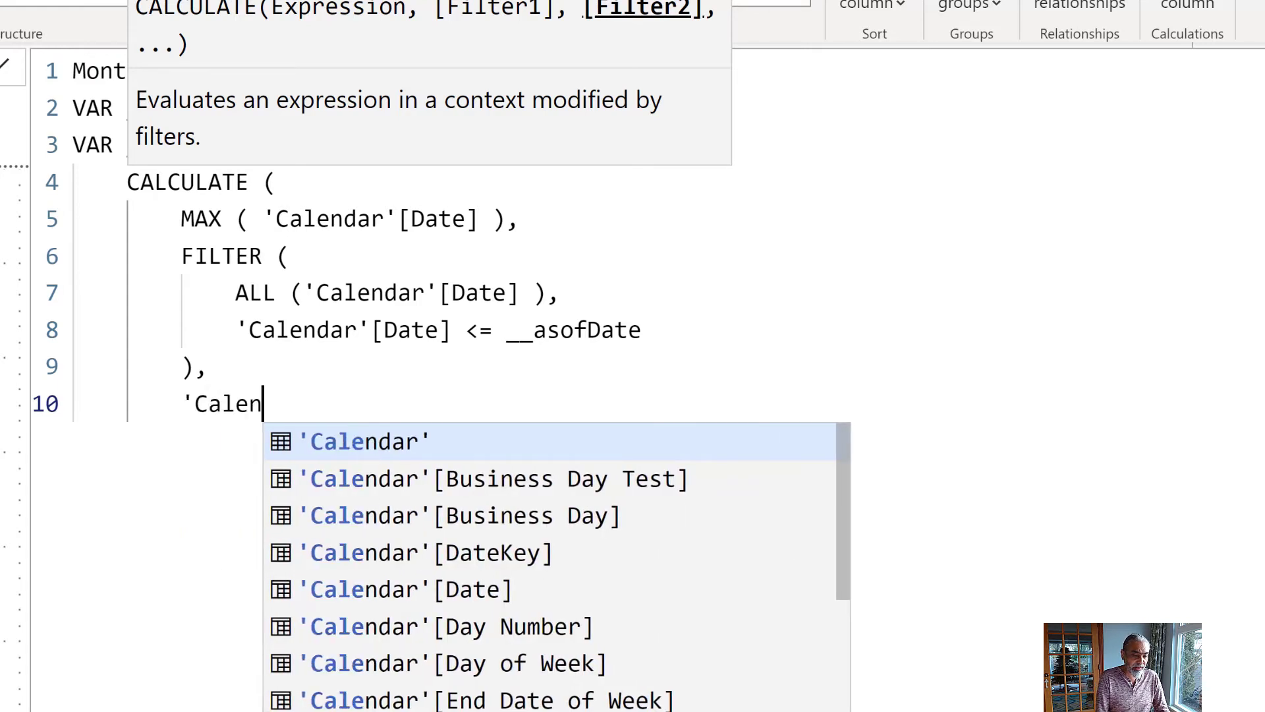
{"action": "key", "text": "Down"}
{"action": "key", "text": "Down"}
{"action": "key", "text": "Down"}
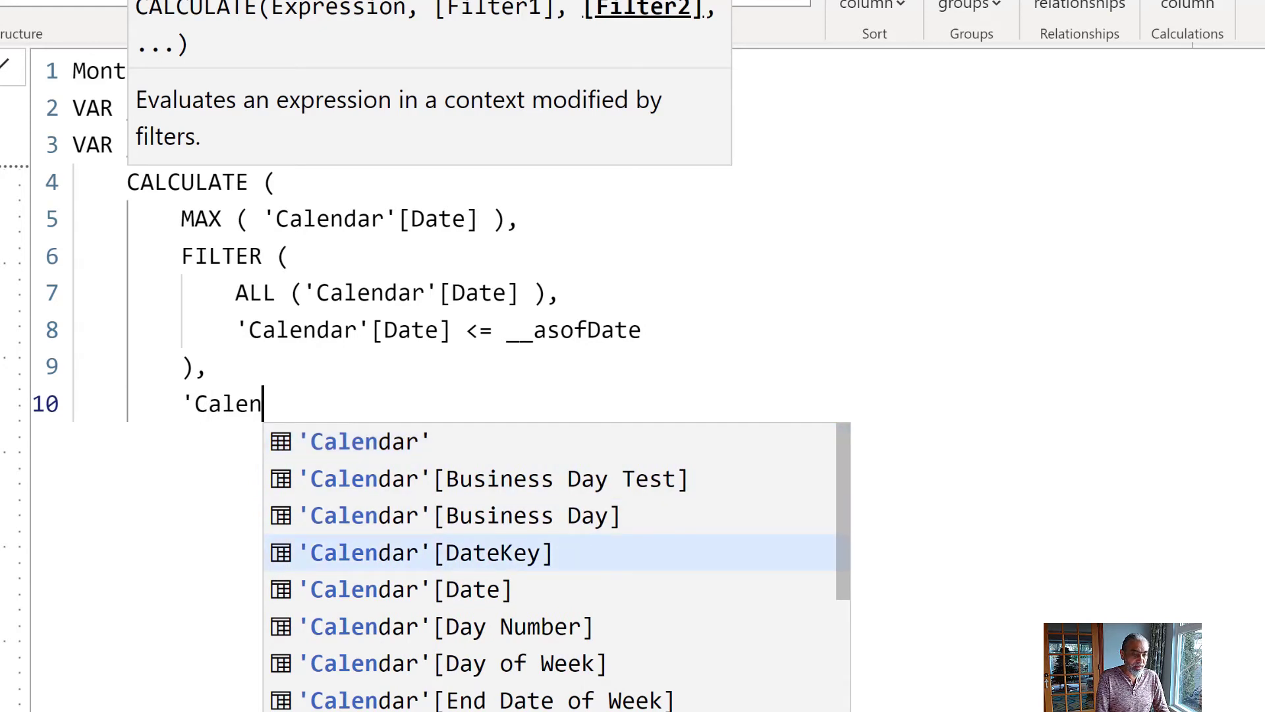
{"action": "type", "text": "dar["}
{"action": "key", "text": "BackSpace"}
{"action": "type", "text": "'[Busines"}
{"action": "key", "text": "Up"}
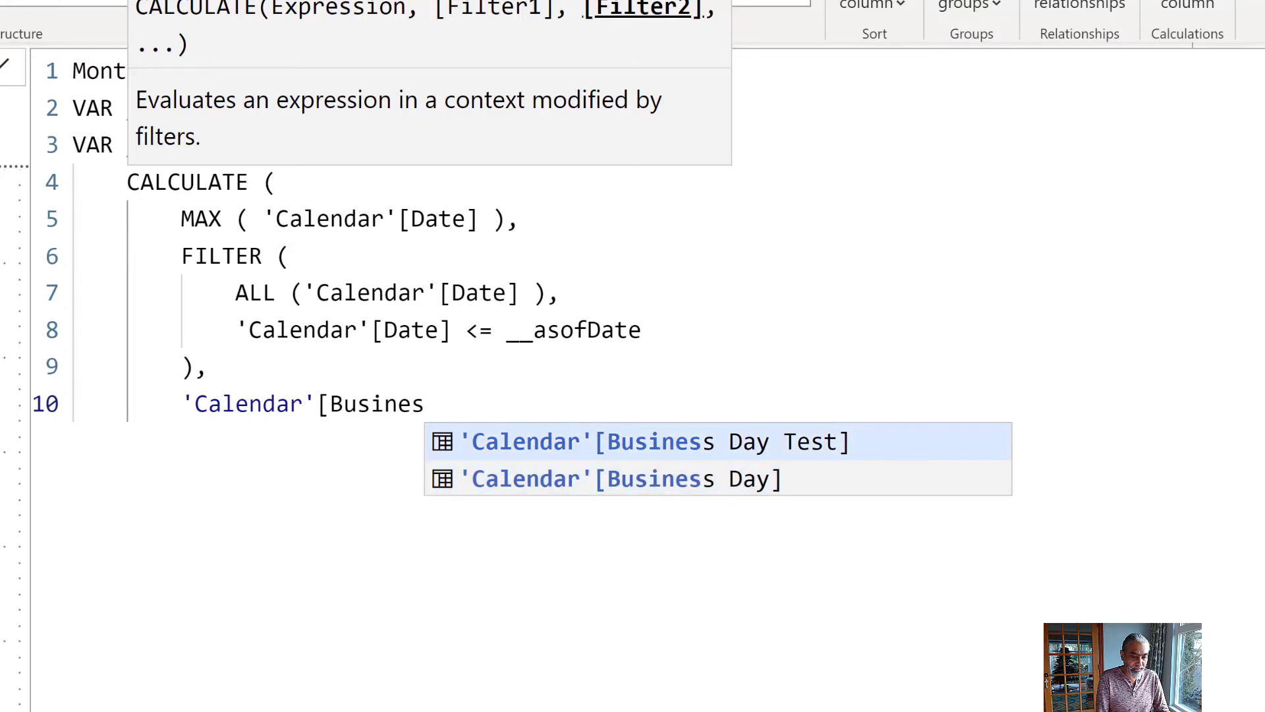
{"action": "key", "text": "Down"}
{"action": "key", "text": "Tab"}
{"action": "type", "text": "= 1"}
{"action": "key", "text": "Return"}
{"action": "type", "text": ")"}
Add RETURN __mostrecentBusinessDate and commit the formula.
{"action": "key", "text": "Return"}
{"action": "type", "text": "RETURN"}
{"action": "type", "text": "__mostrecentBusinessDate"}
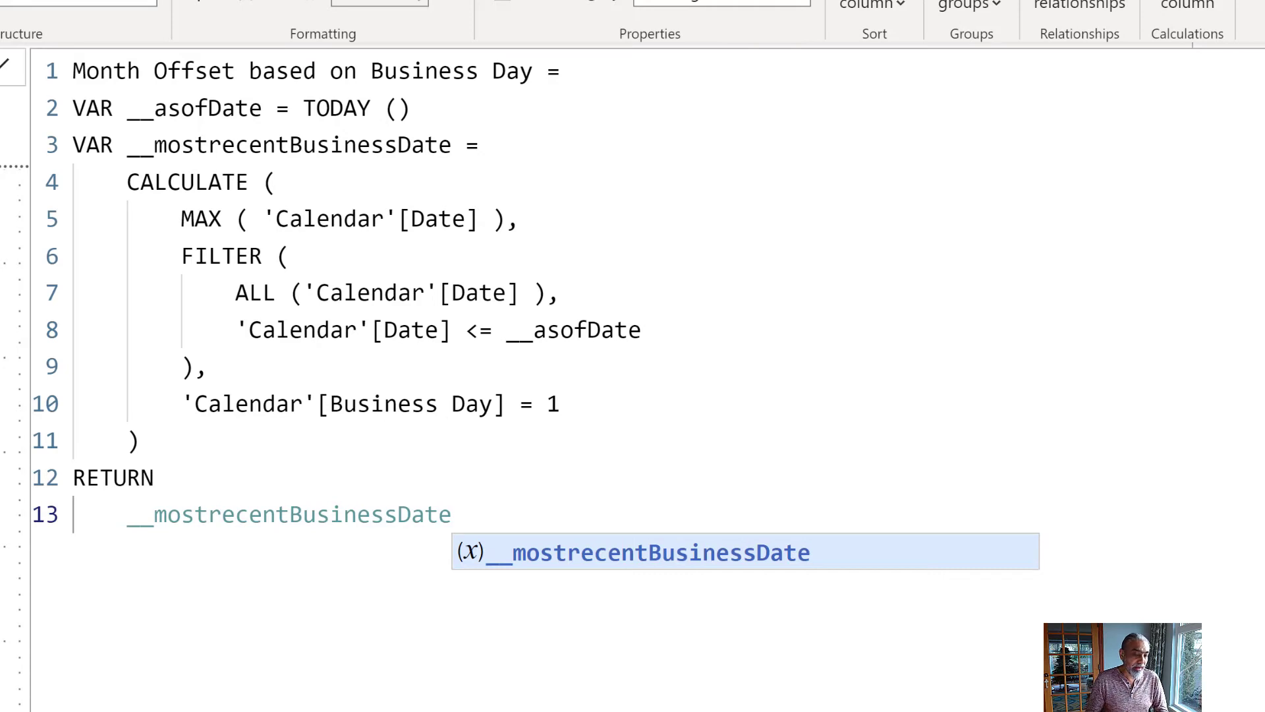
{"action": "left_click", "coordinate": [2, 78]}
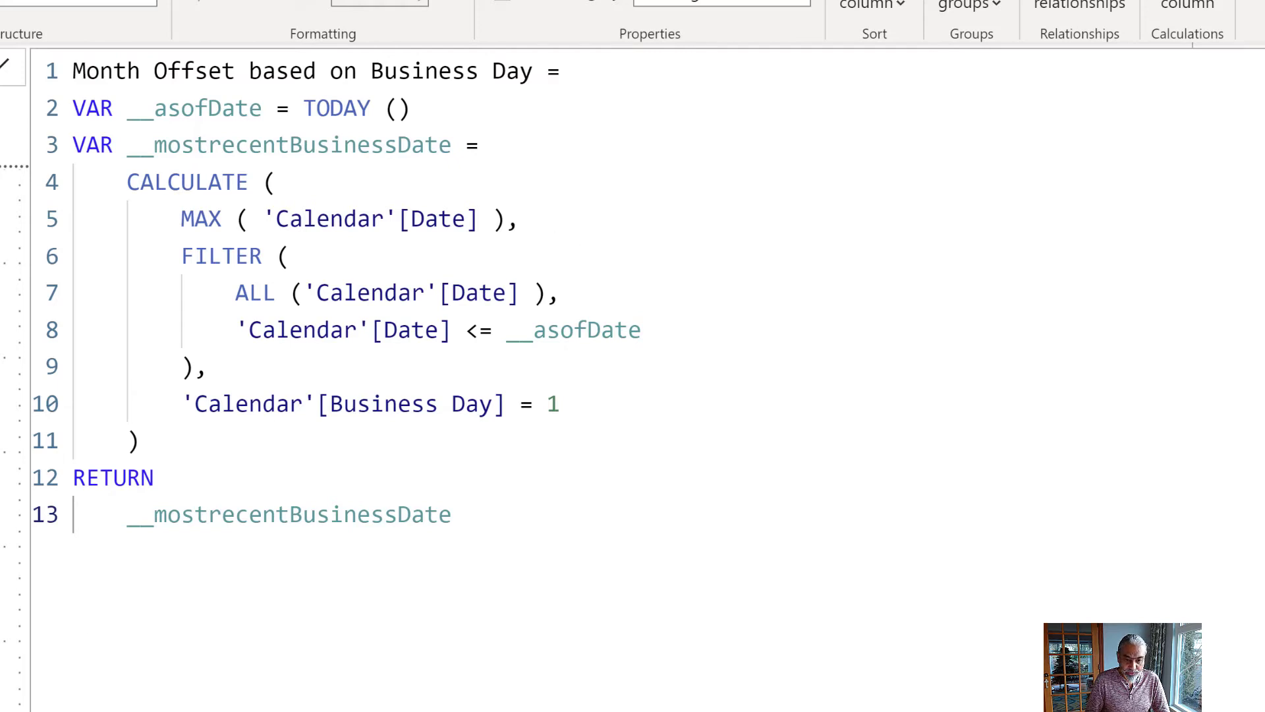
{"action": "key", "text": "Escape"}
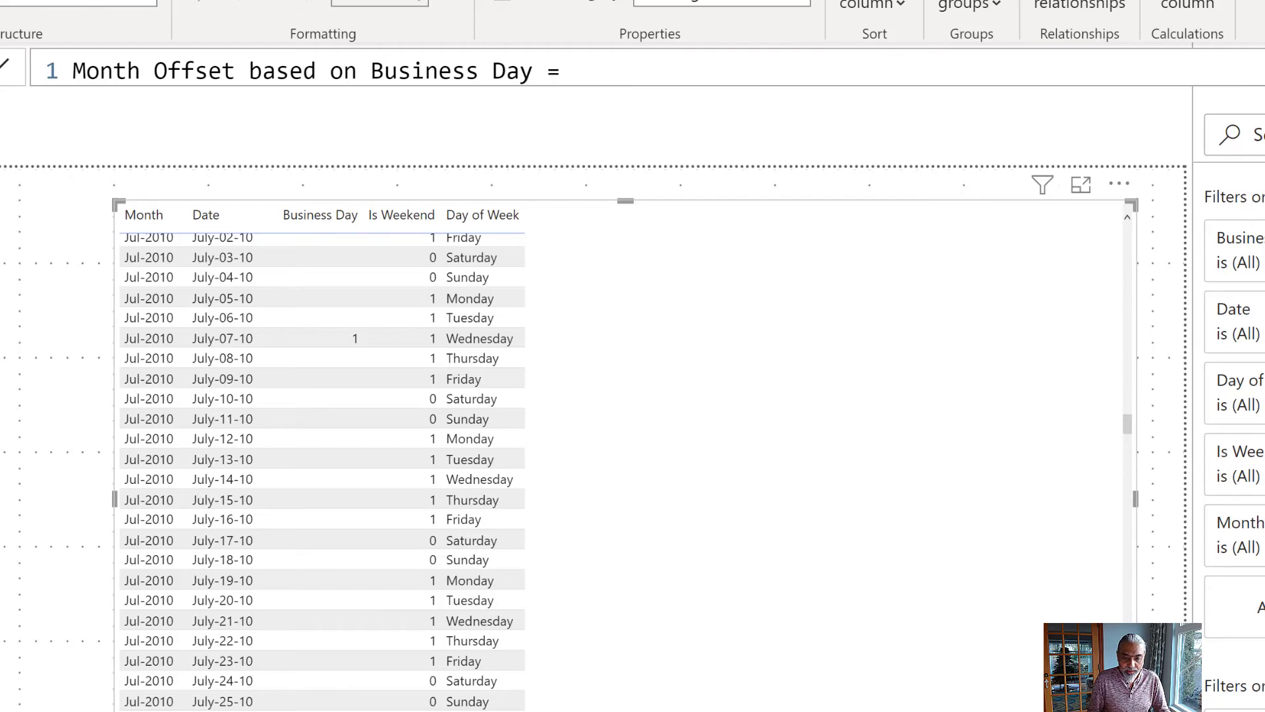
Add Month Offset based on Business Day to the table, widen Date and Month, and sort by Month.
{"action": "left_click_drag", "start_coordinate": [1262, 329], "coordinate": [1008, 382]}
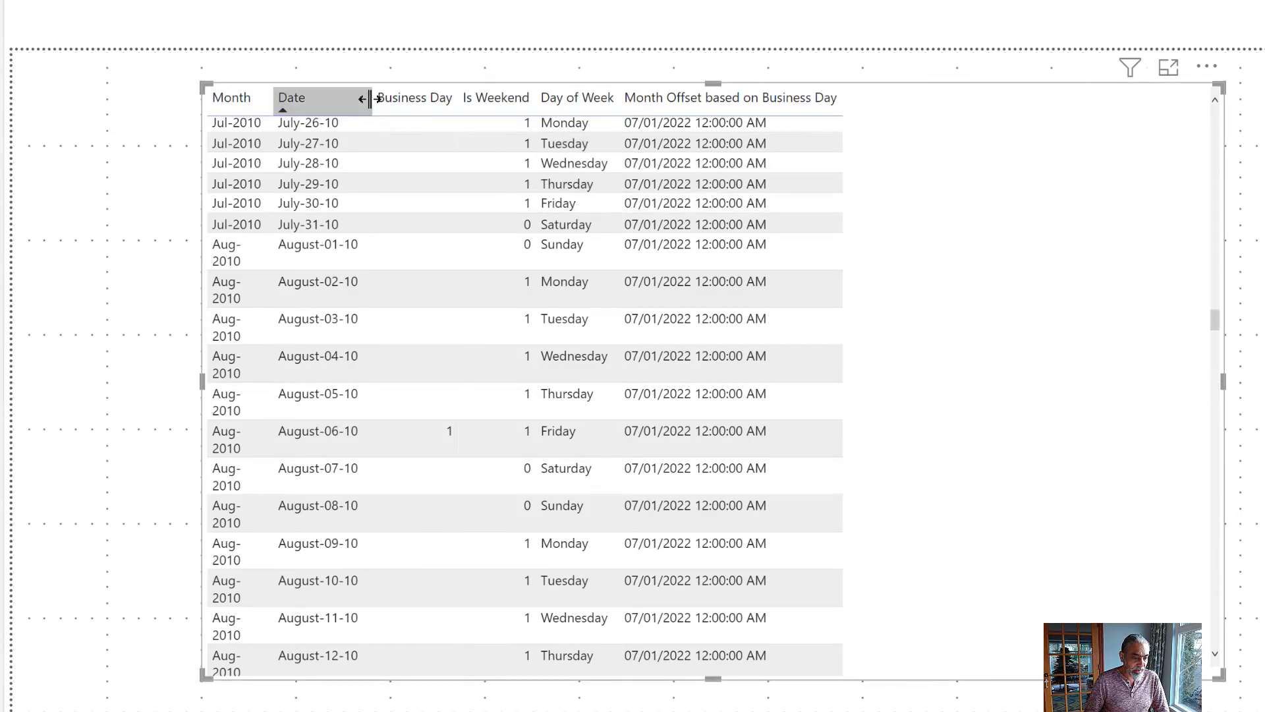
{"action": "left_click_drag", "start_coordinate": [370, 98], "coordinate": [422, 106]}
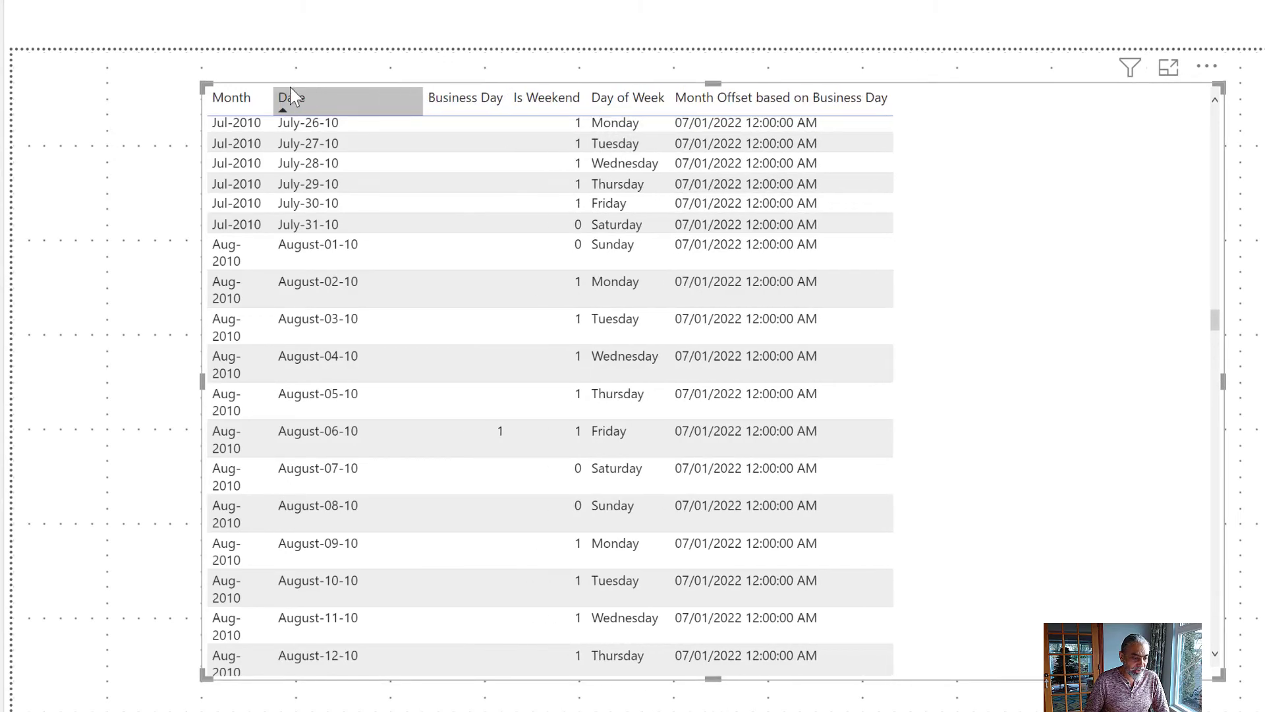
{"action": "left_click", "coordinate": [261, 96]}
{"action": "left_click_drag", "start_coordinate": [273, 98], "coordinate": [372, 99]}
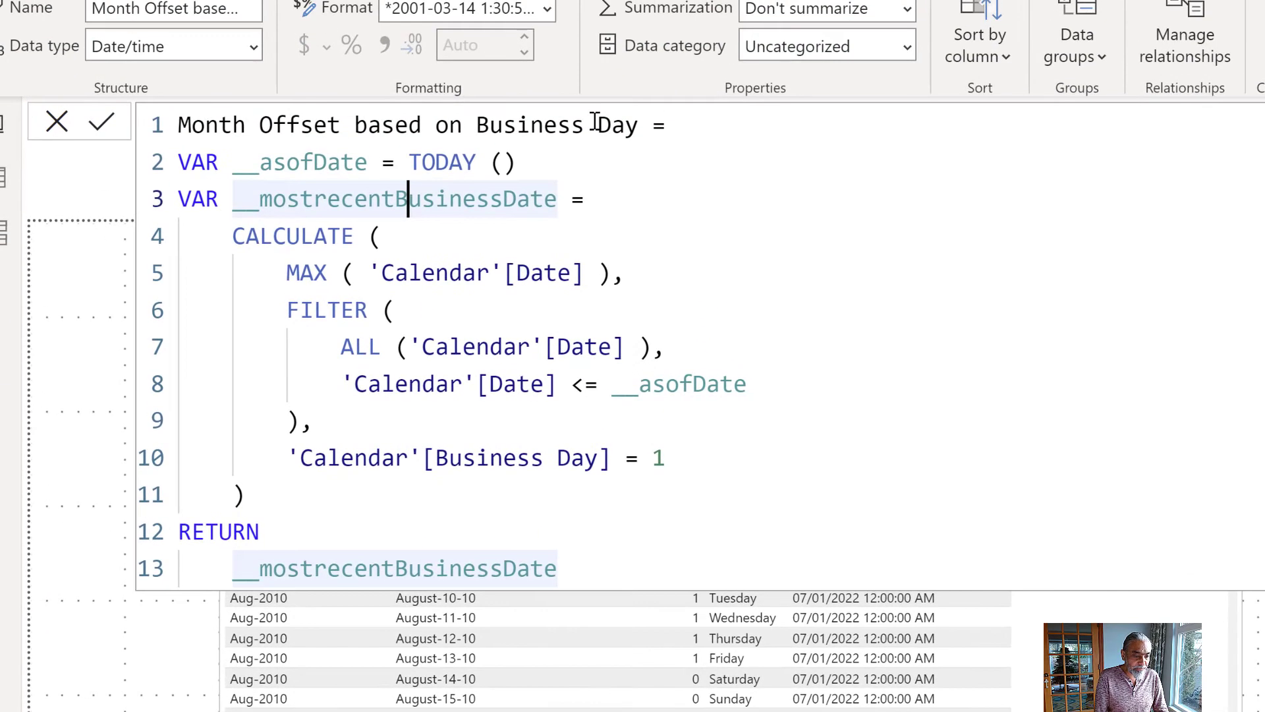
Set __asofDate to DATE ( 2022, 1, 3 ) with TODAY () commented out, then select the returned variable.
{"action": "type", "text": "//"}
{"action": "key", "text": "Left"}
{"action": "key", "text": "Left"}
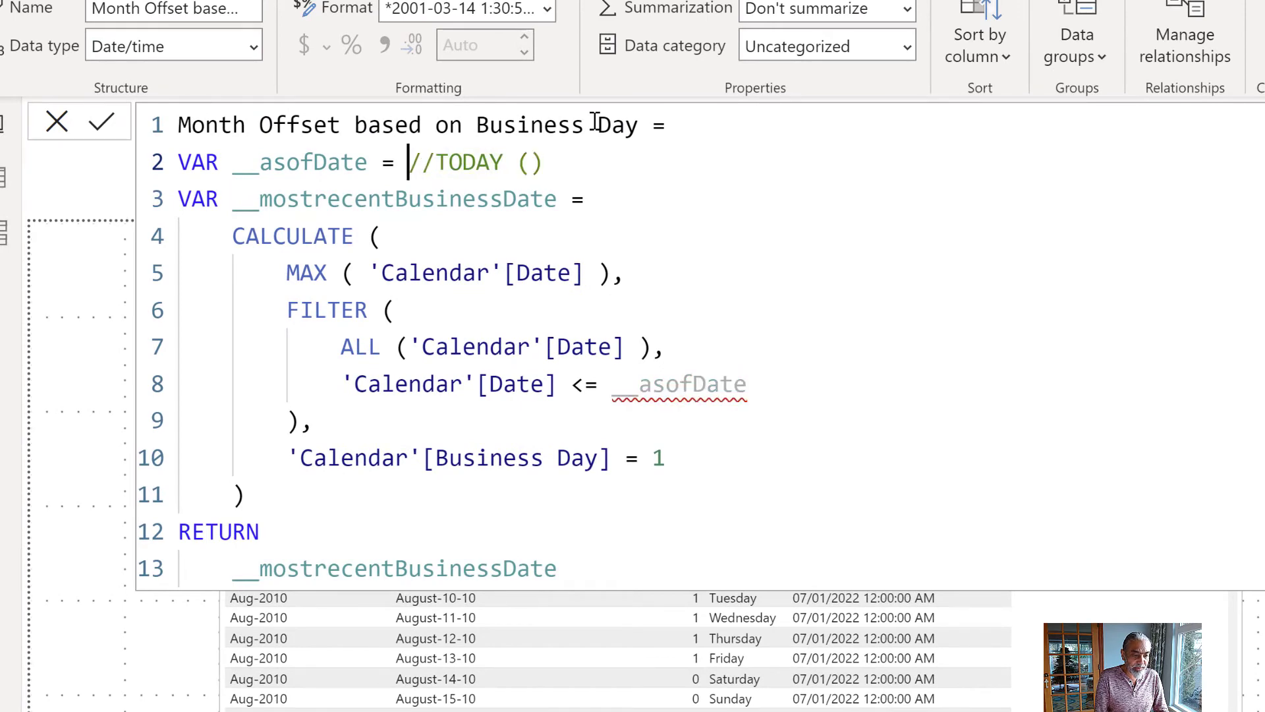
{"action": "type", "text": "DATE ( 2"}
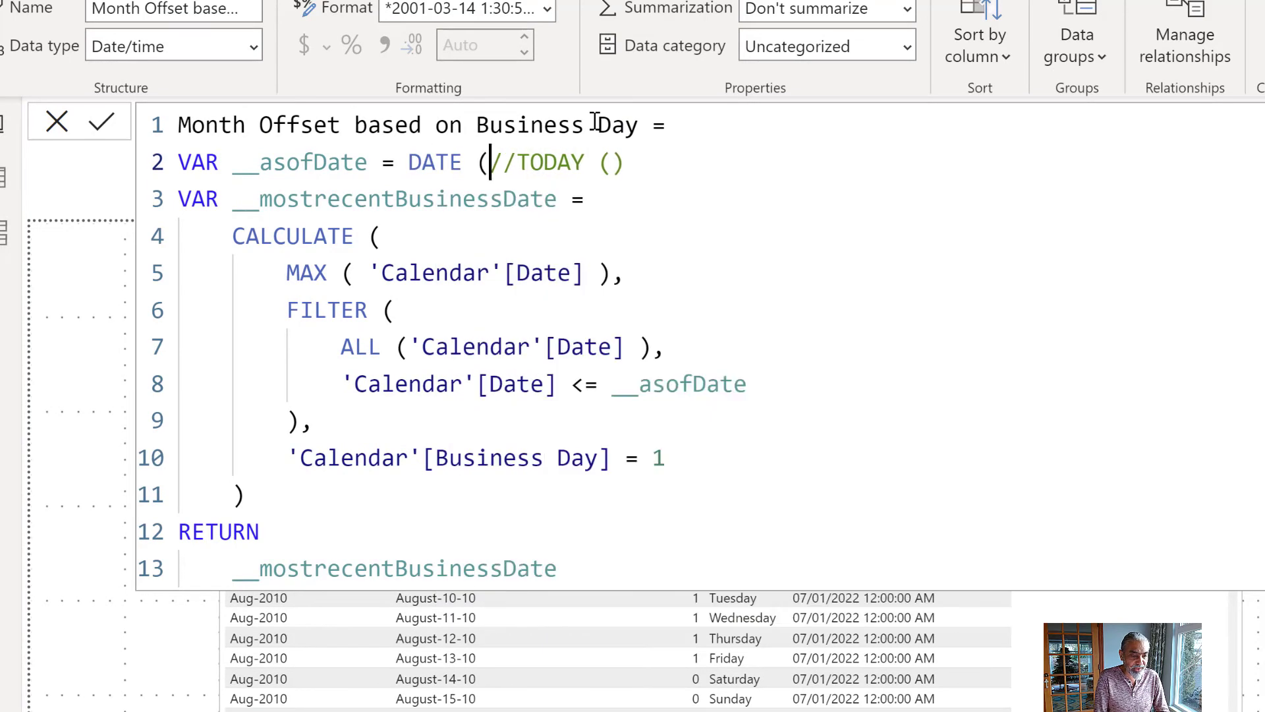
{"action": "type", "text": "022,"}
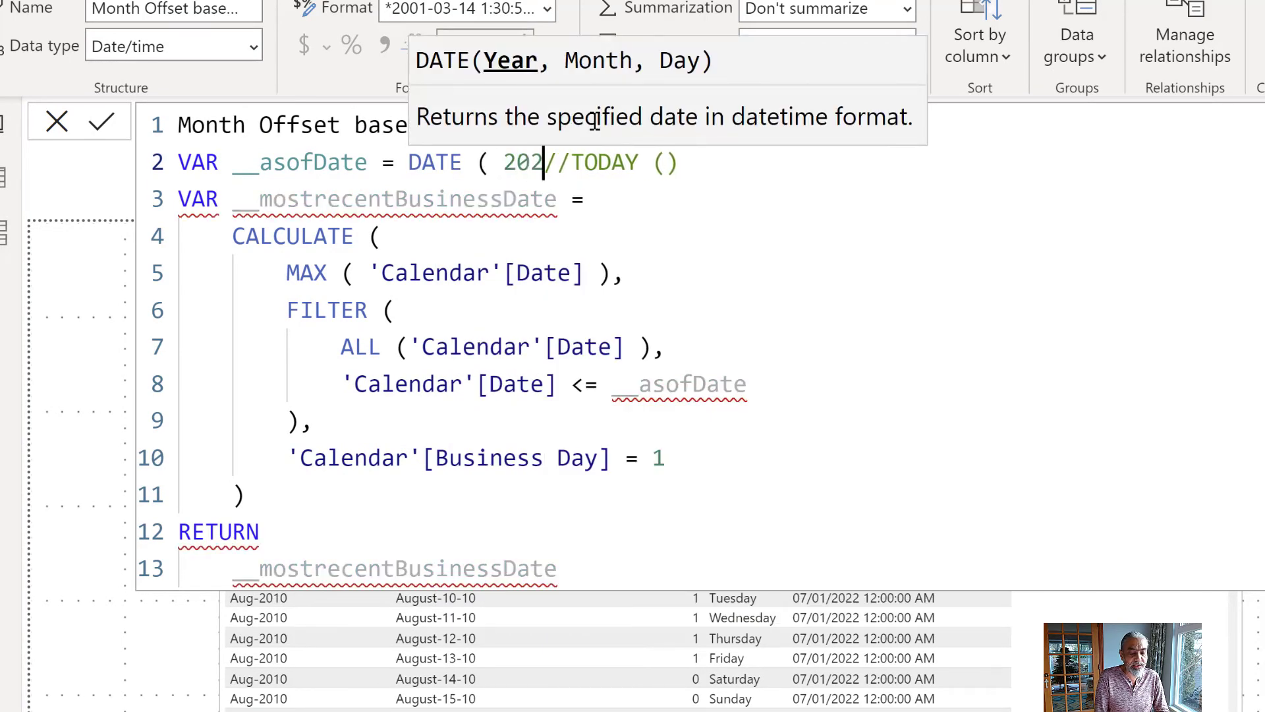
{"action": "type", "text": " 3,"}
{"action": "key", "text": "BackSpace"}
{"action": "key", "text": "BackSpace"}
{"action": "key", "text": "BackSpace"}
{"action": "type", "text": "1, 3 )"}
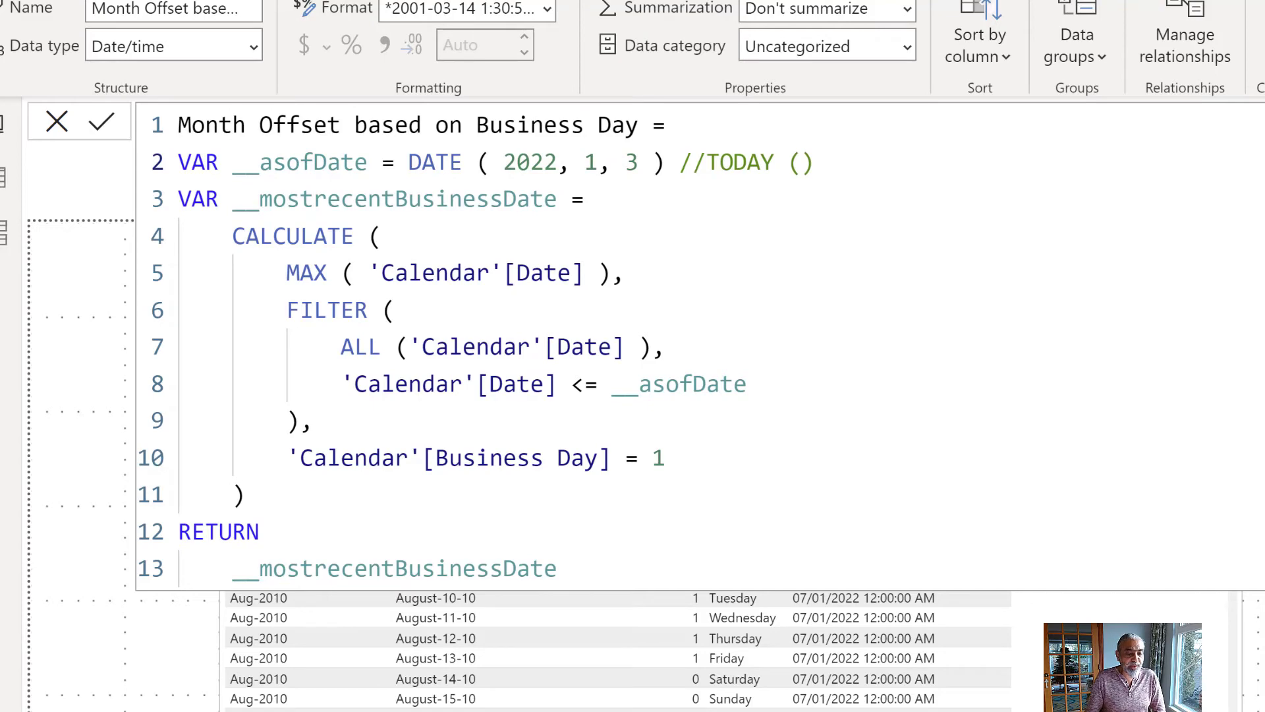
{"action": "key", "text": "Return"}
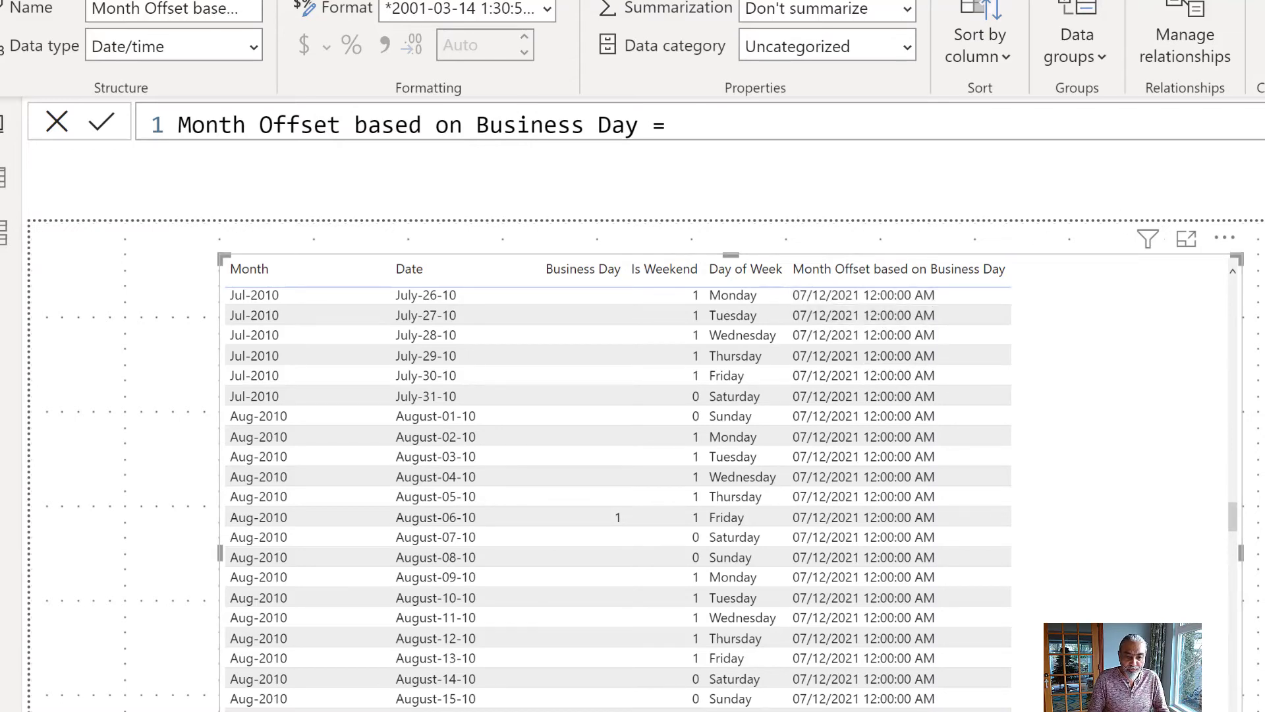
{"action": "left_click_drag", "start_coordinate": [224, 570], "coordinate": [245, 568]}
{"action": "left_click_drag", "start_coordinate": [644, 565], "coordinate": [692, 551]}
Return DATEDIFF ( __mostrecentBusinessDate, 'Calendar'[Date], MONTH ) instead, commit it, and close the editor.
{"action": "type", "text": "DATEDIF"}
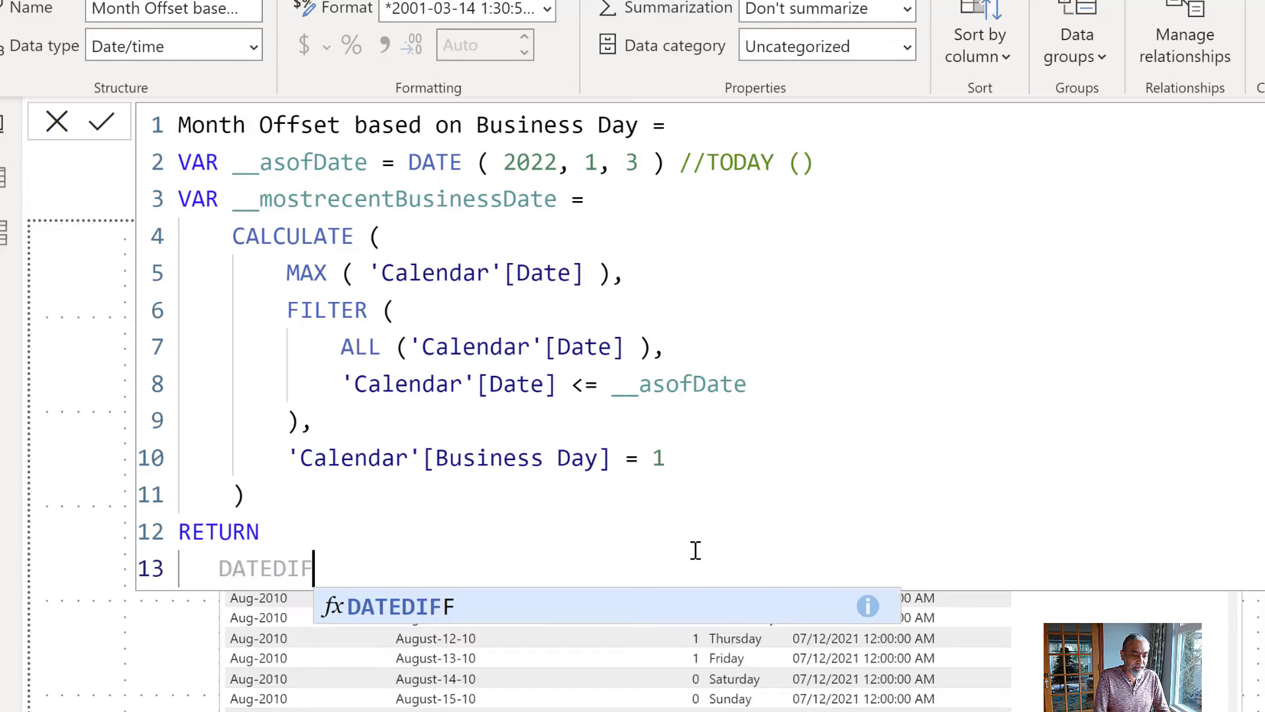
{"action": "type", "text": "F ( __"}
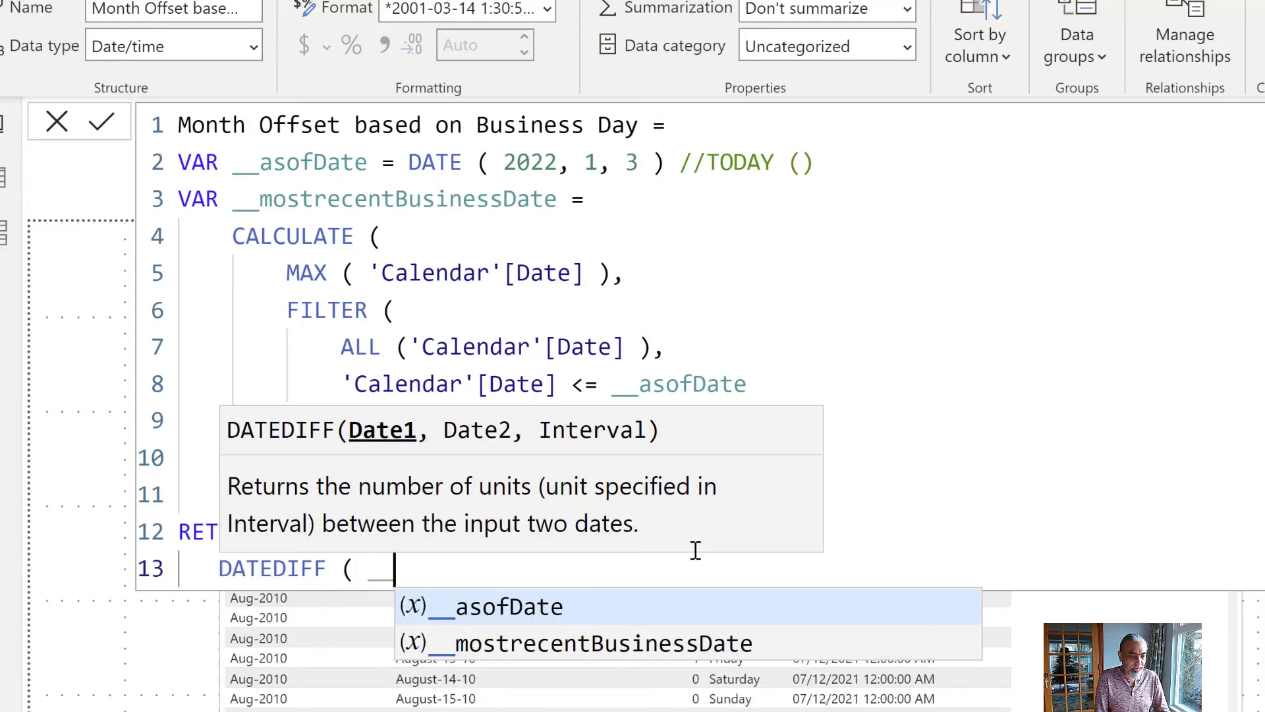
{"action": "type", "text": "mostRec"}
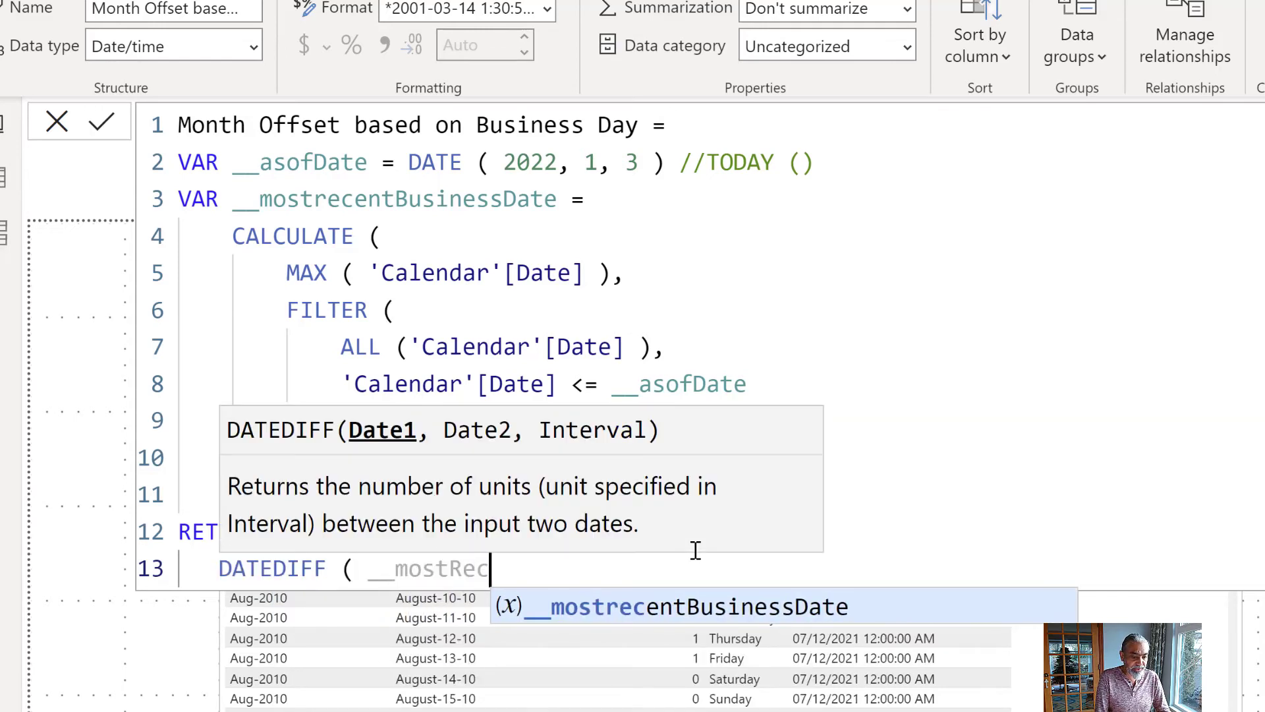
{"action": "key", "text": "Tab"}
{"action": "type", "text": ", 'C"}
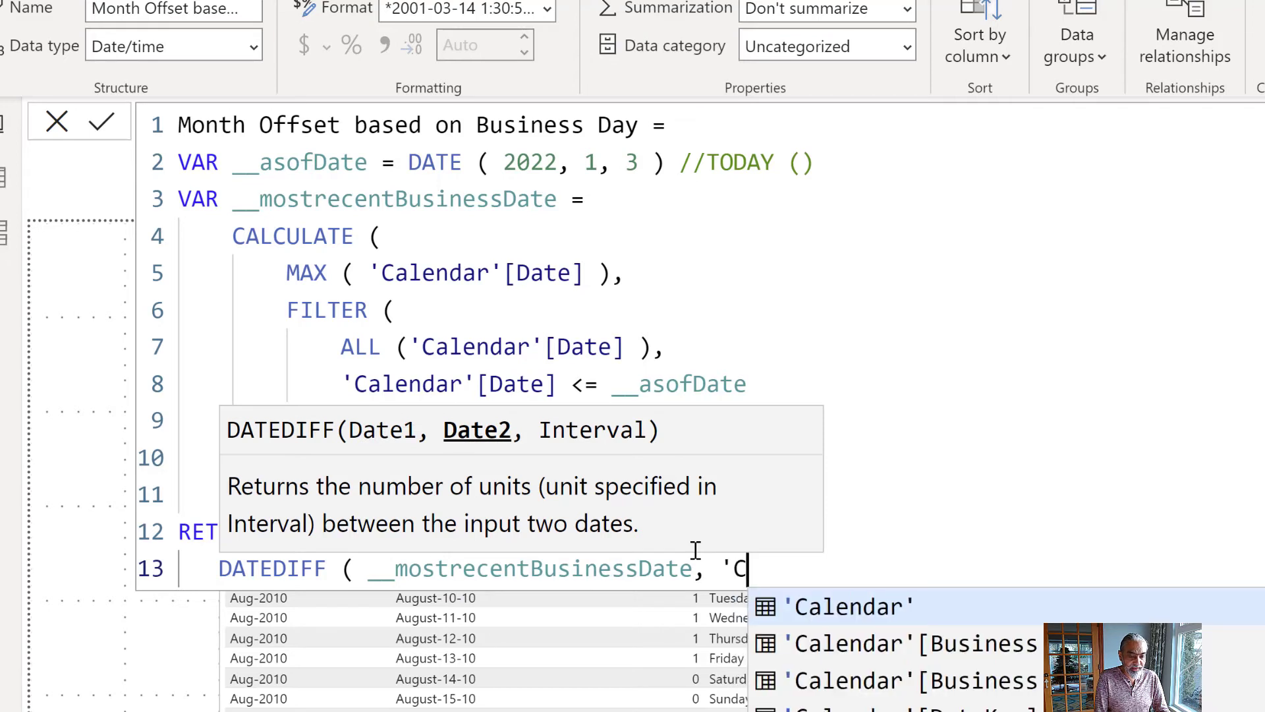
{"action": "key", "text": "Tab"}
{"action": "type", "text": "["}
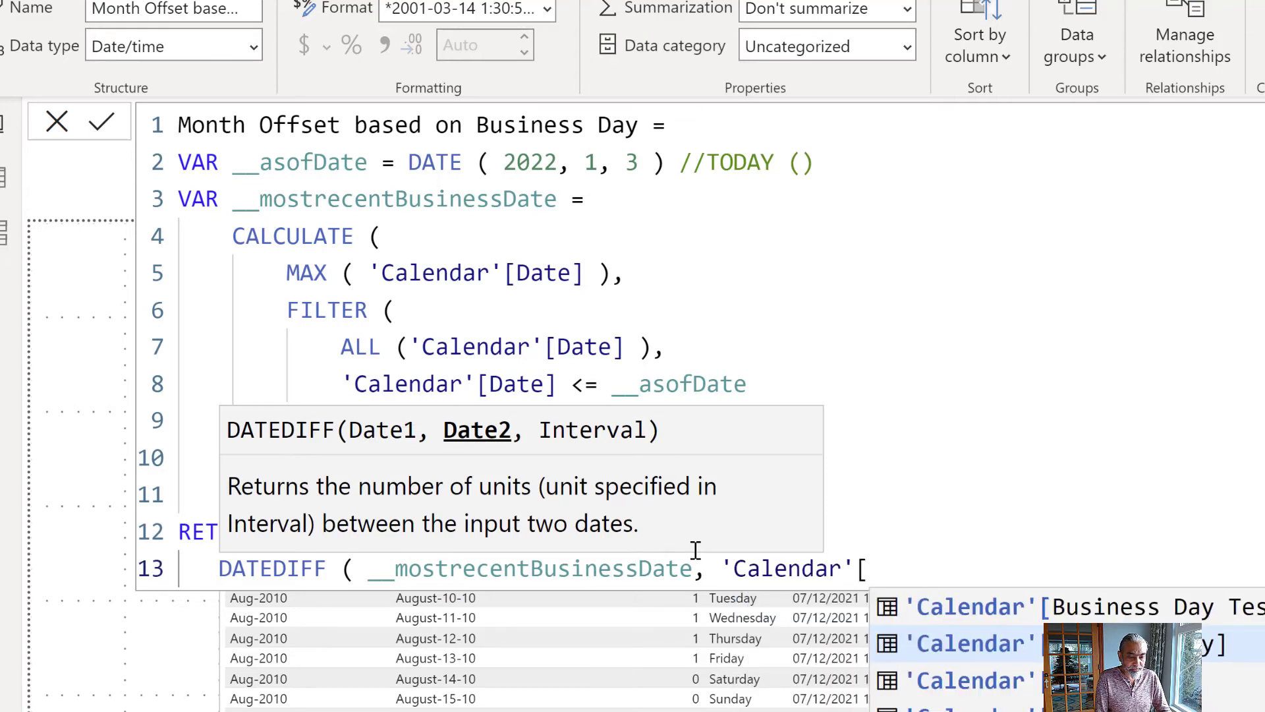
{"action": "type", "text": "Date], DA"}
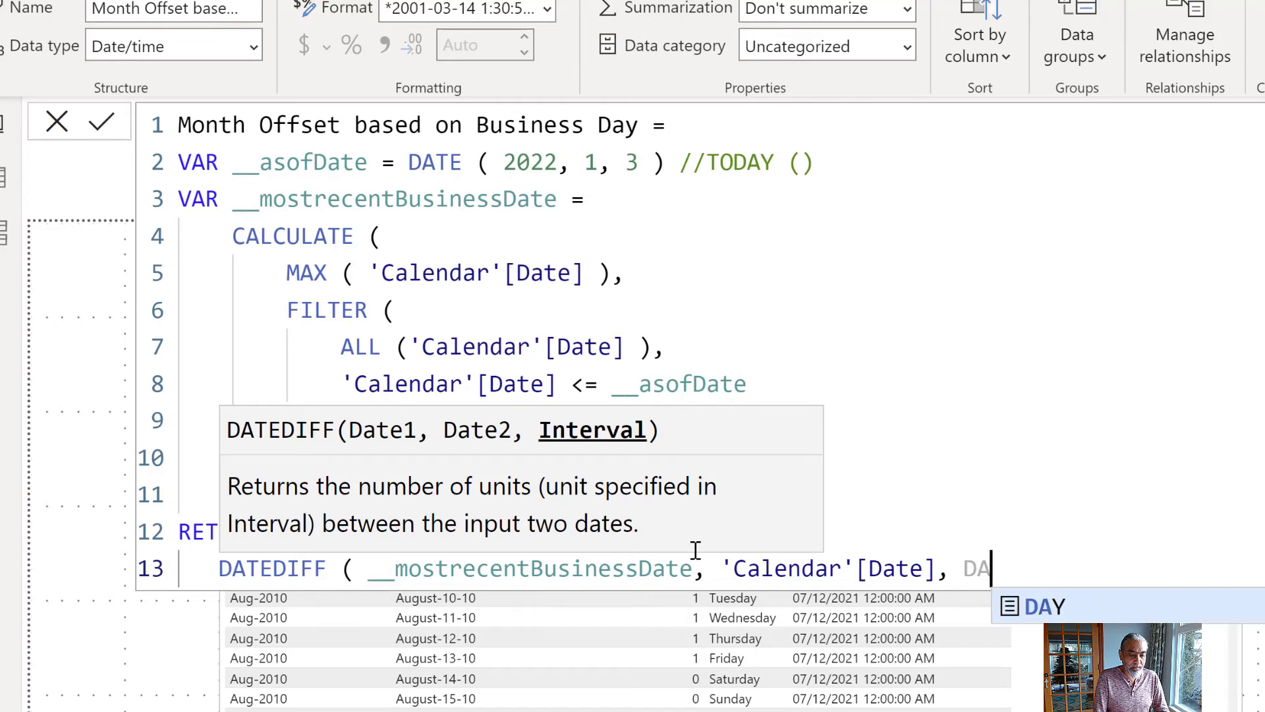
{"action": "key", "text": "BackSpace"}
{"action": "key", "text": "BackSpace"}
{"action": "type", "text": "MON"}
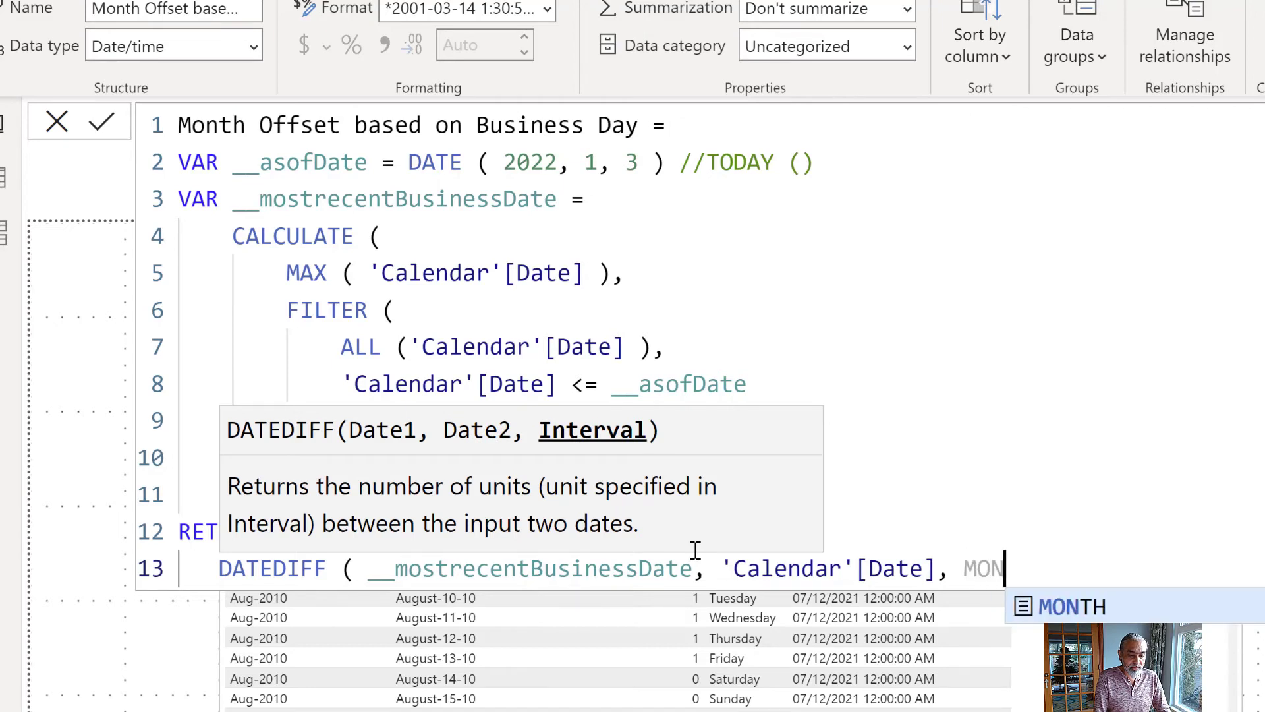
{"action": "key", "text": "Tab"}
{"action": "type", "text": ")"}
{"action": "key", "text": "Return"}
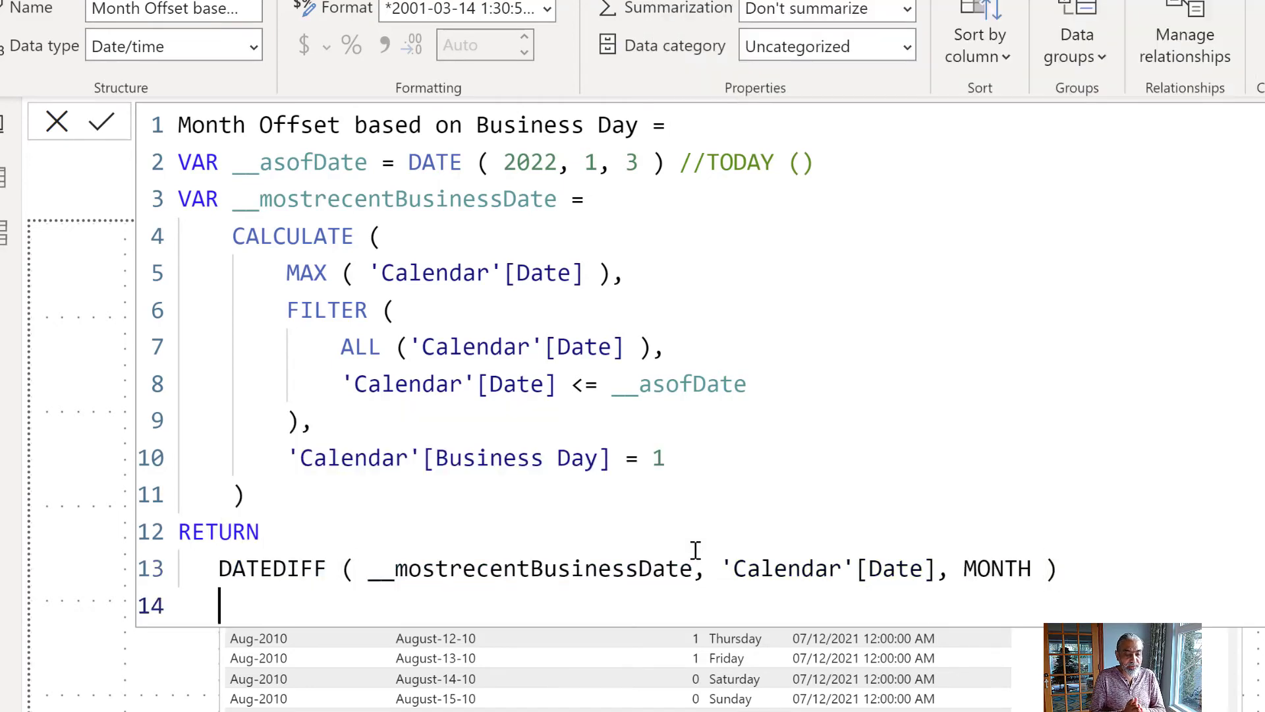
{"action": "left_click", "coordinate": [105, 124]}
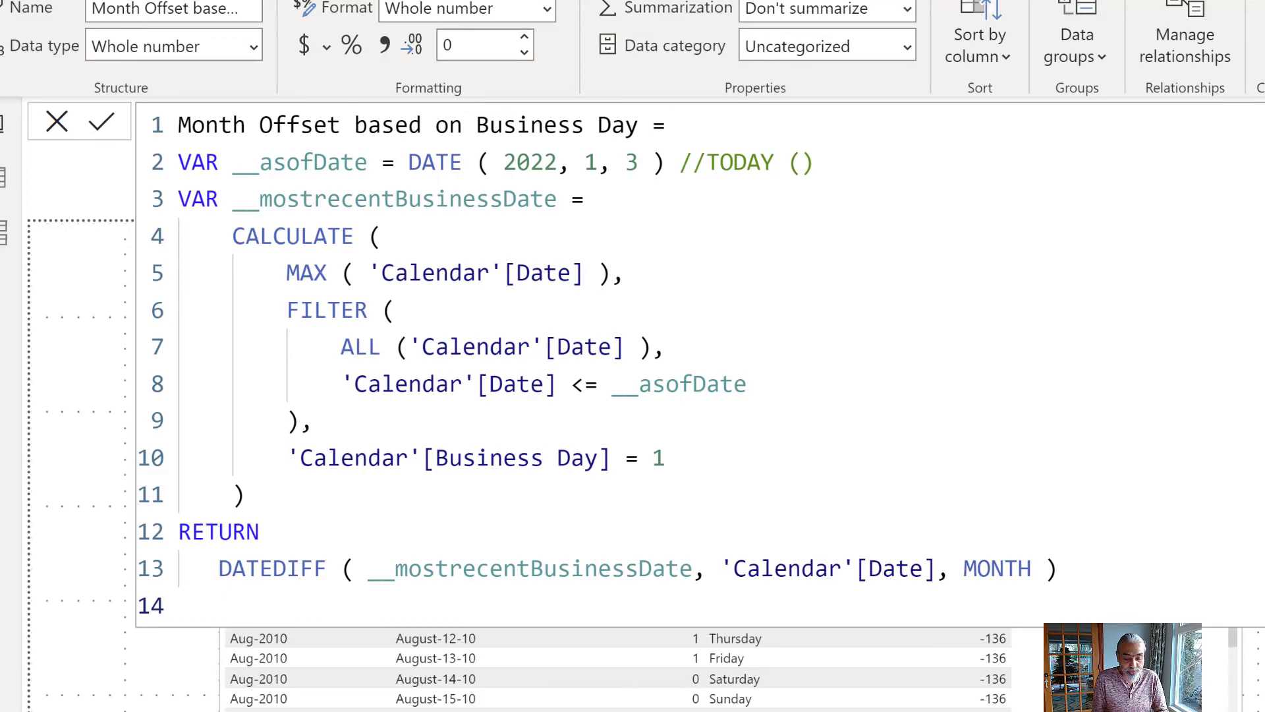
{"action": "left_click", "coordinate": [997, 517]}
Scroll through the table to review each month's offset value.
{"action": "scroll", "coordinate": [850, 585], "scroll_direction": "down", "scroll_amount": 2}
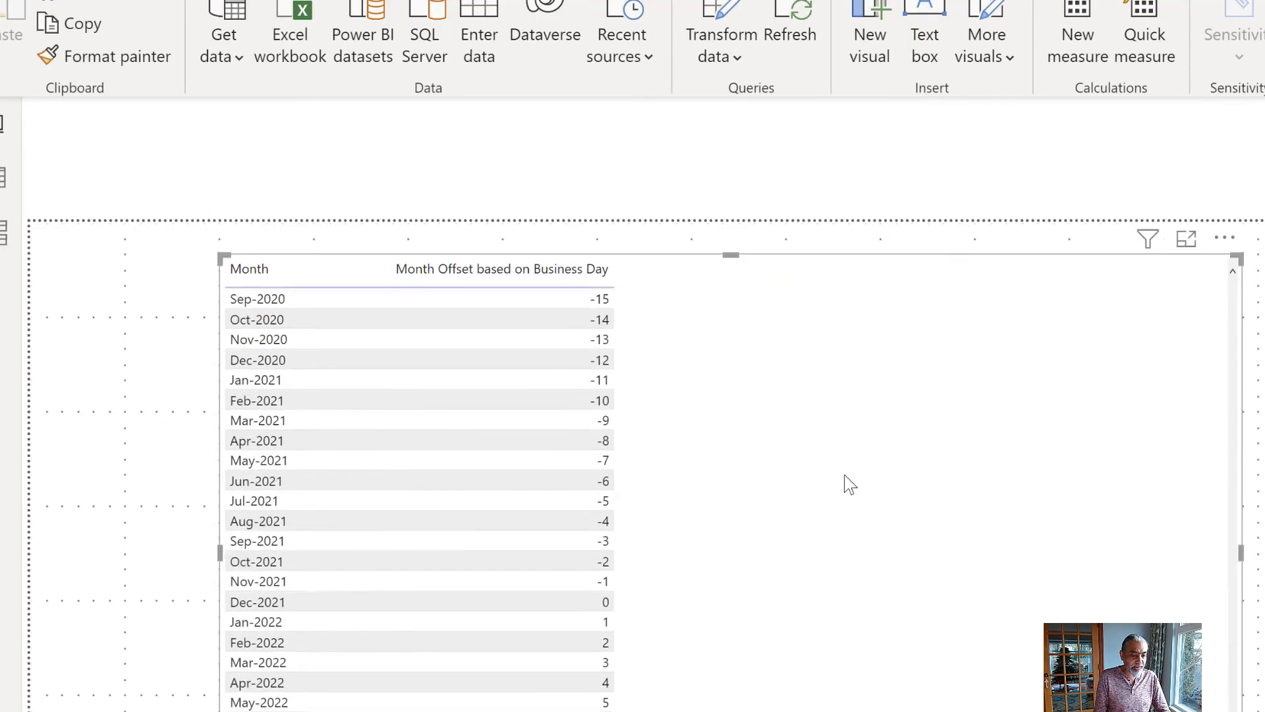
{"action": "scroll", "coordinate": [613, 582], "scroll_direction": "up", "scroll_amount": 4}
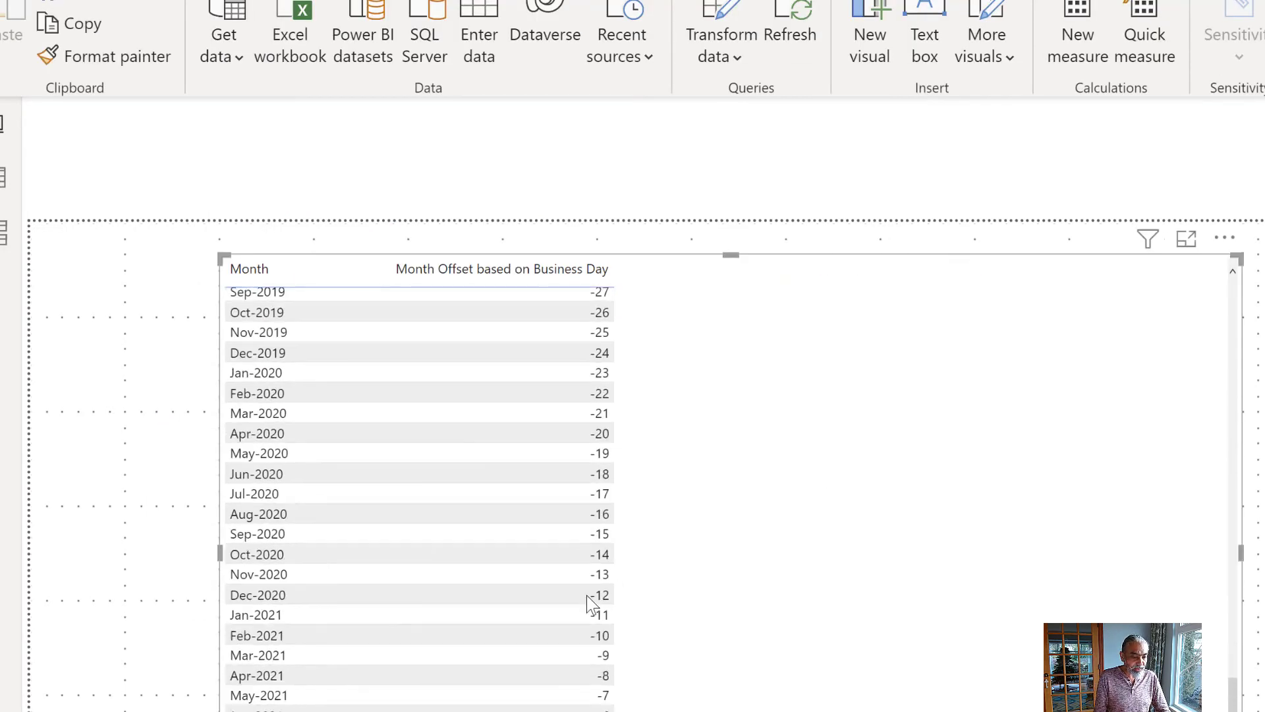
{"action": "scroll", "coordinate": [593, 626], "scroll_direction": "down", "scroll_amount": 3}
{"action": "scroll", "coordinate": [500, 623], "scroll_direction": "down", "scroll_amount": 1}
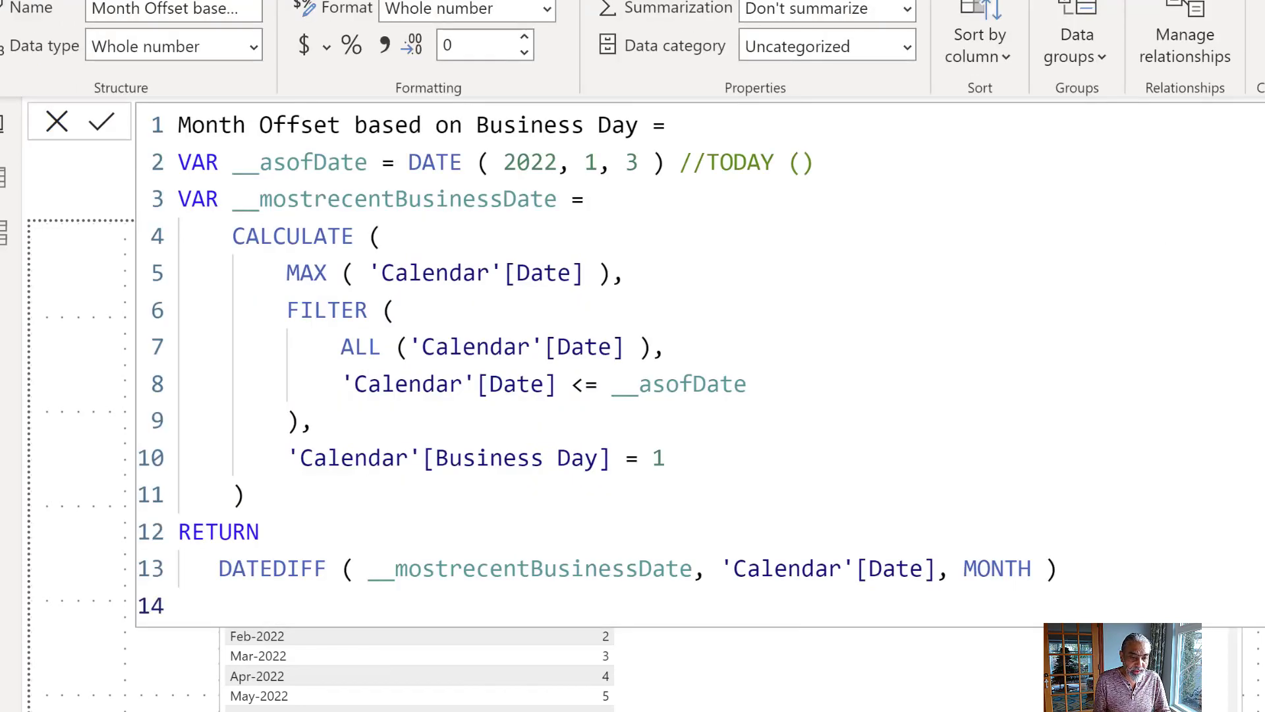
Delete DATE ( 2022, 1, 3 ) // so __asofDate uses TODAY () again, and commit.
{"action": "left_click_drag", "start_coordinate": [408, 163], "coordinate": [707, 165]}
{"action": "key", "text": "Delete"}
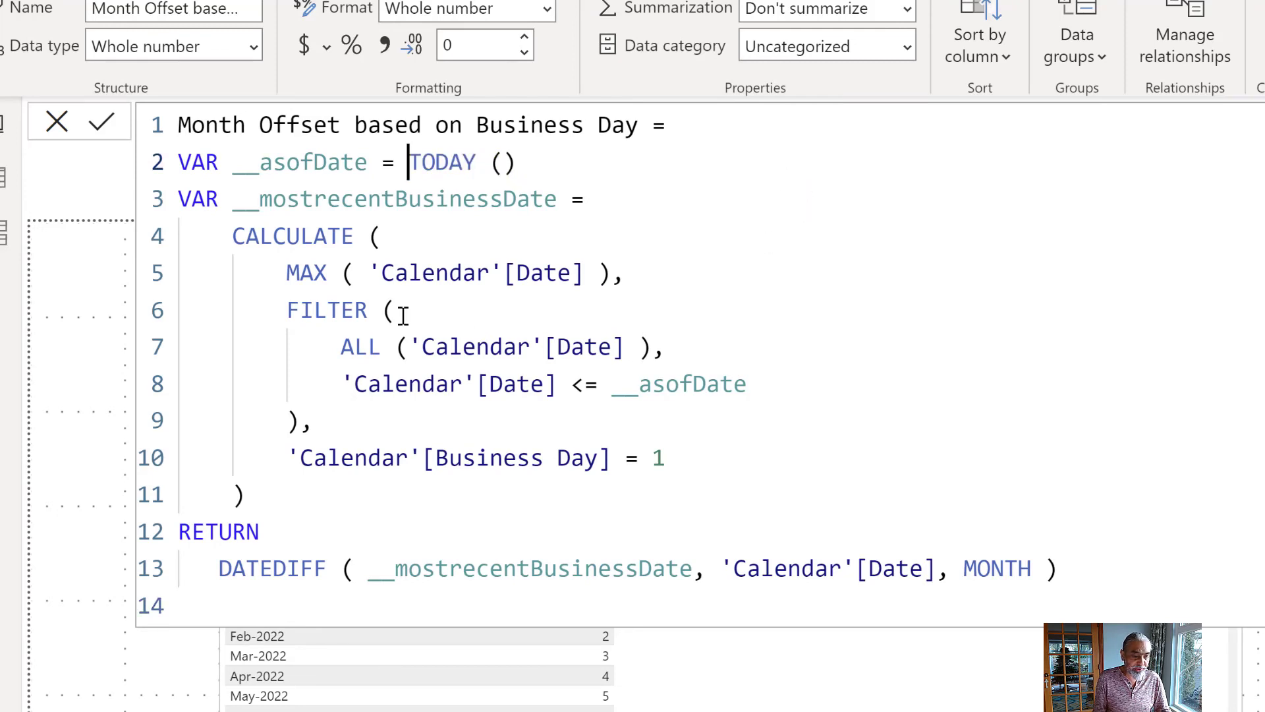
{"action": "left_click", "coordinate": [112, 131]}
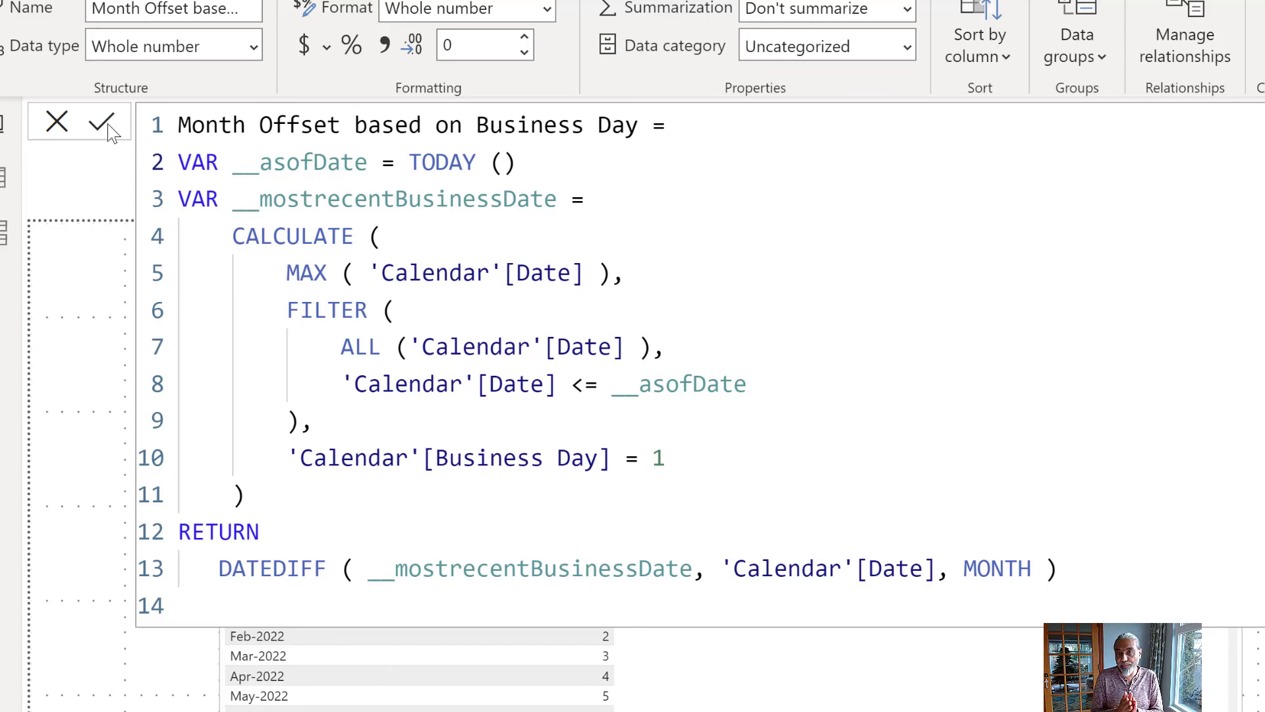